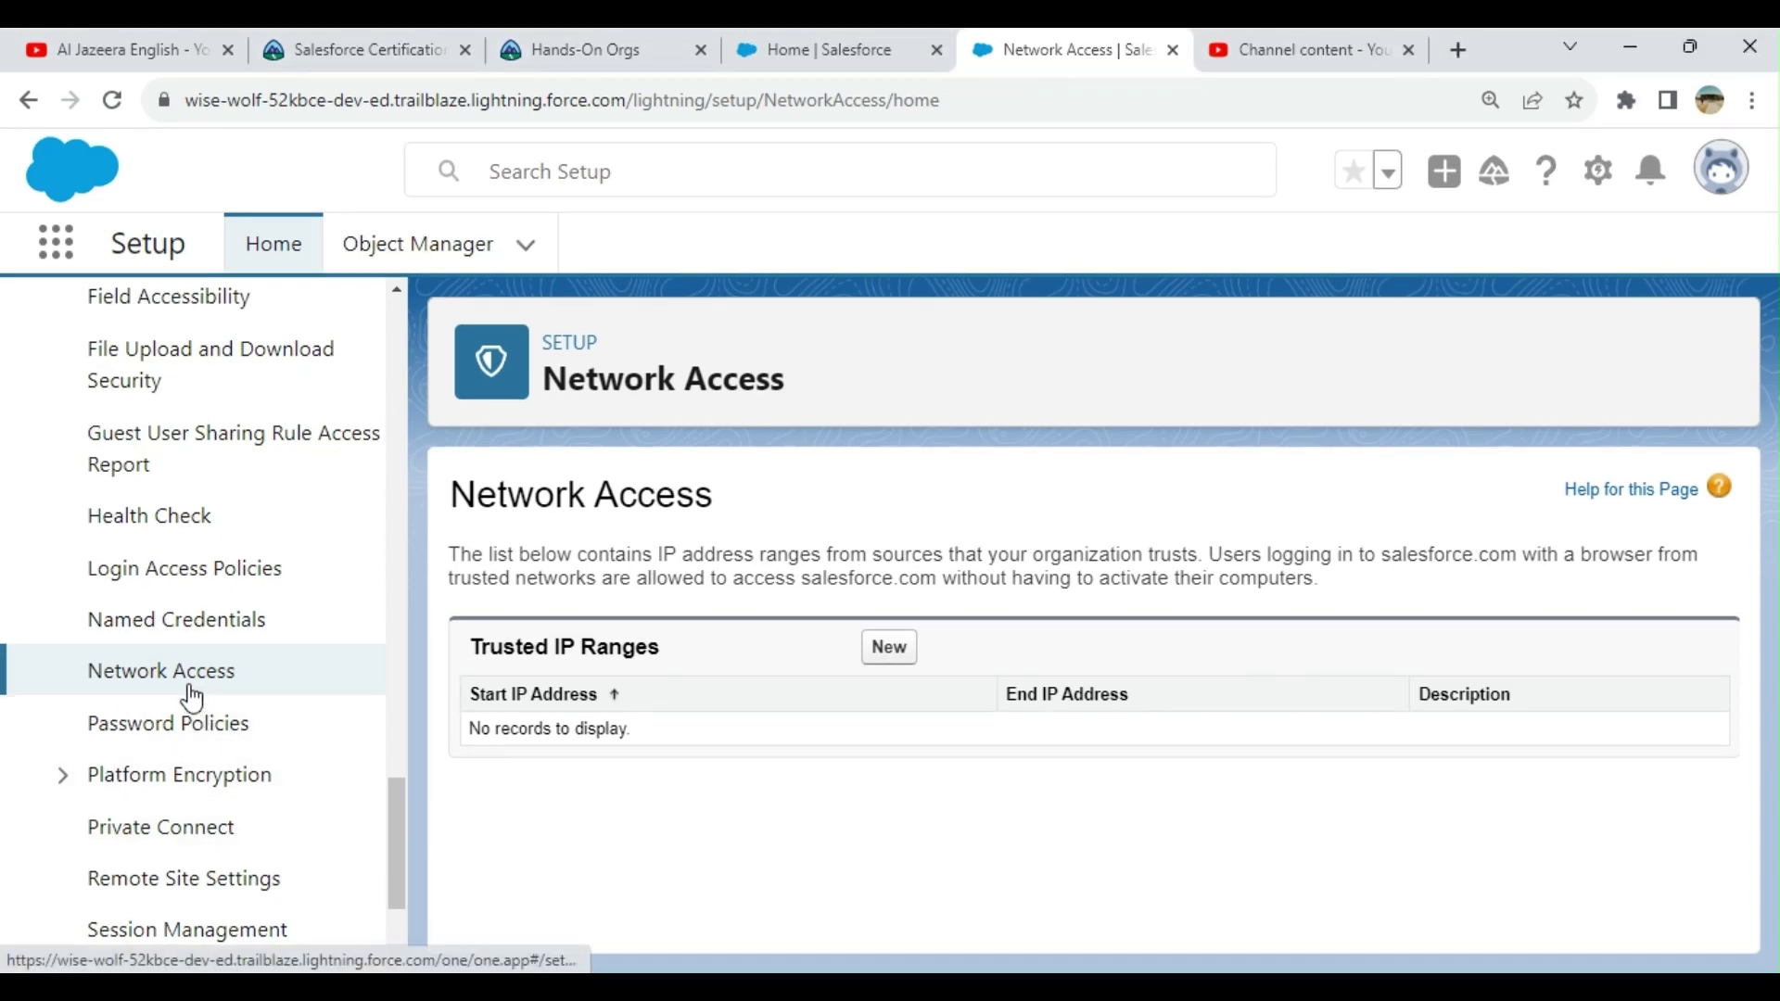
Step: Go back to the Network Access settings page in Setup
click(182, 682)
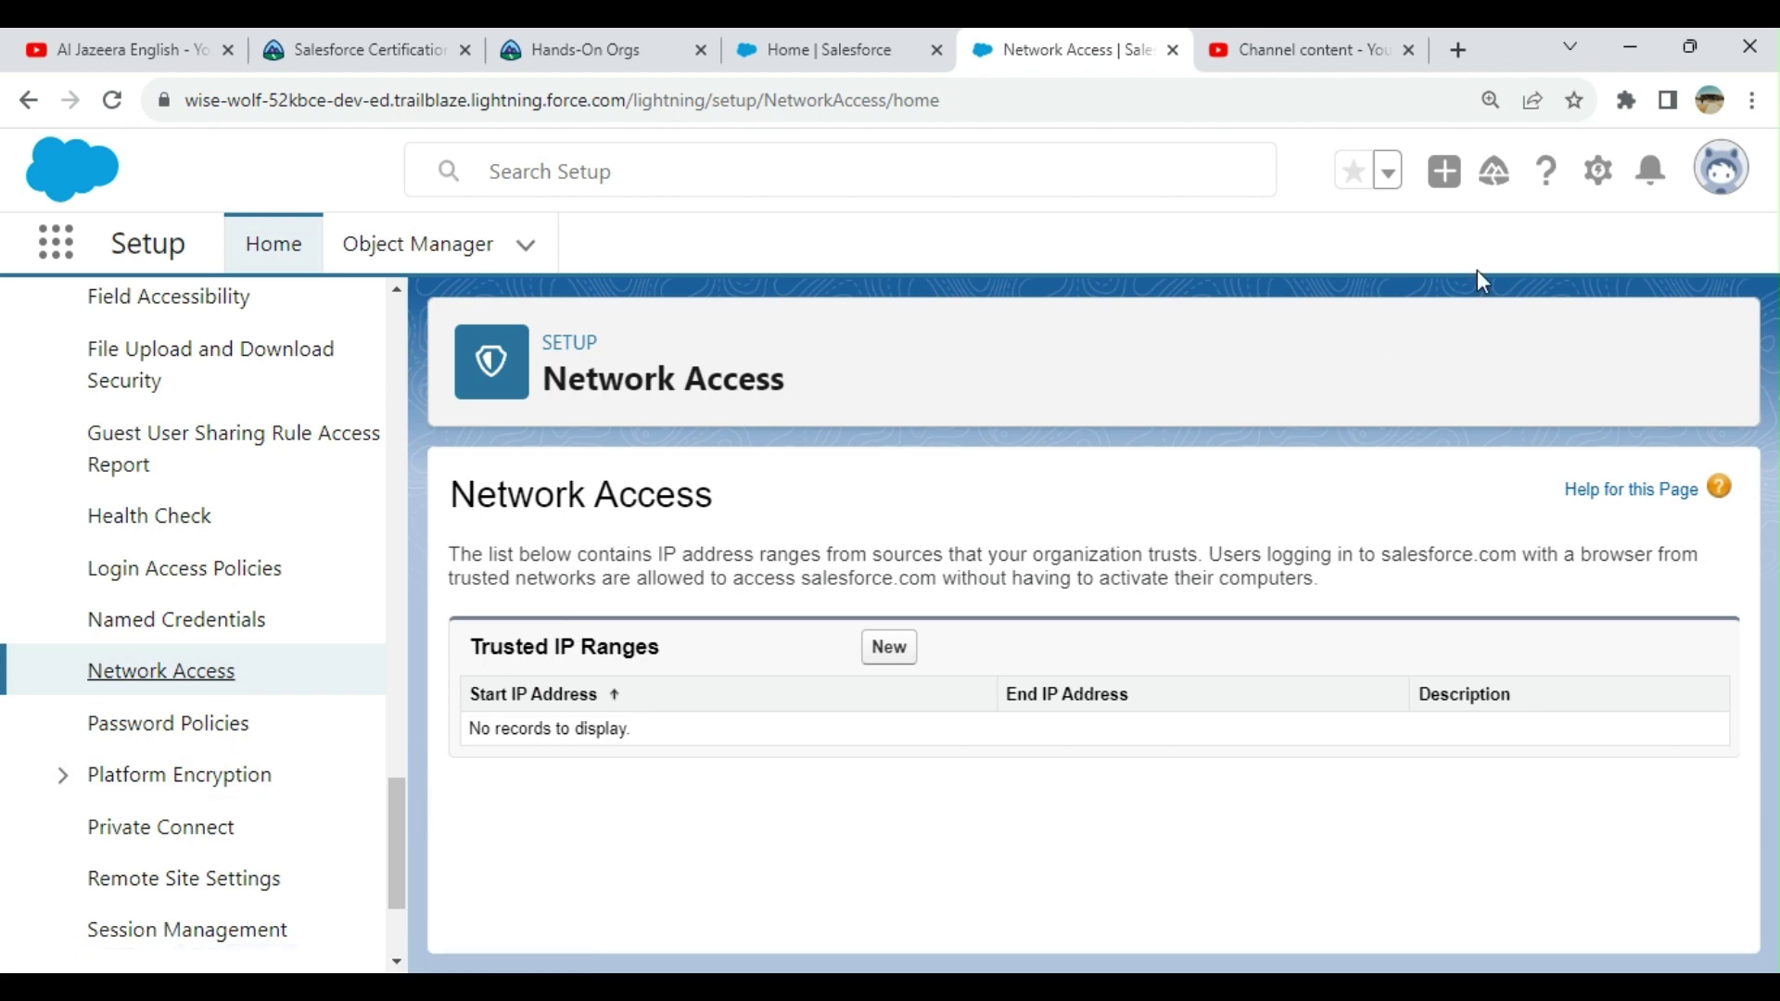
click(1598, 172)
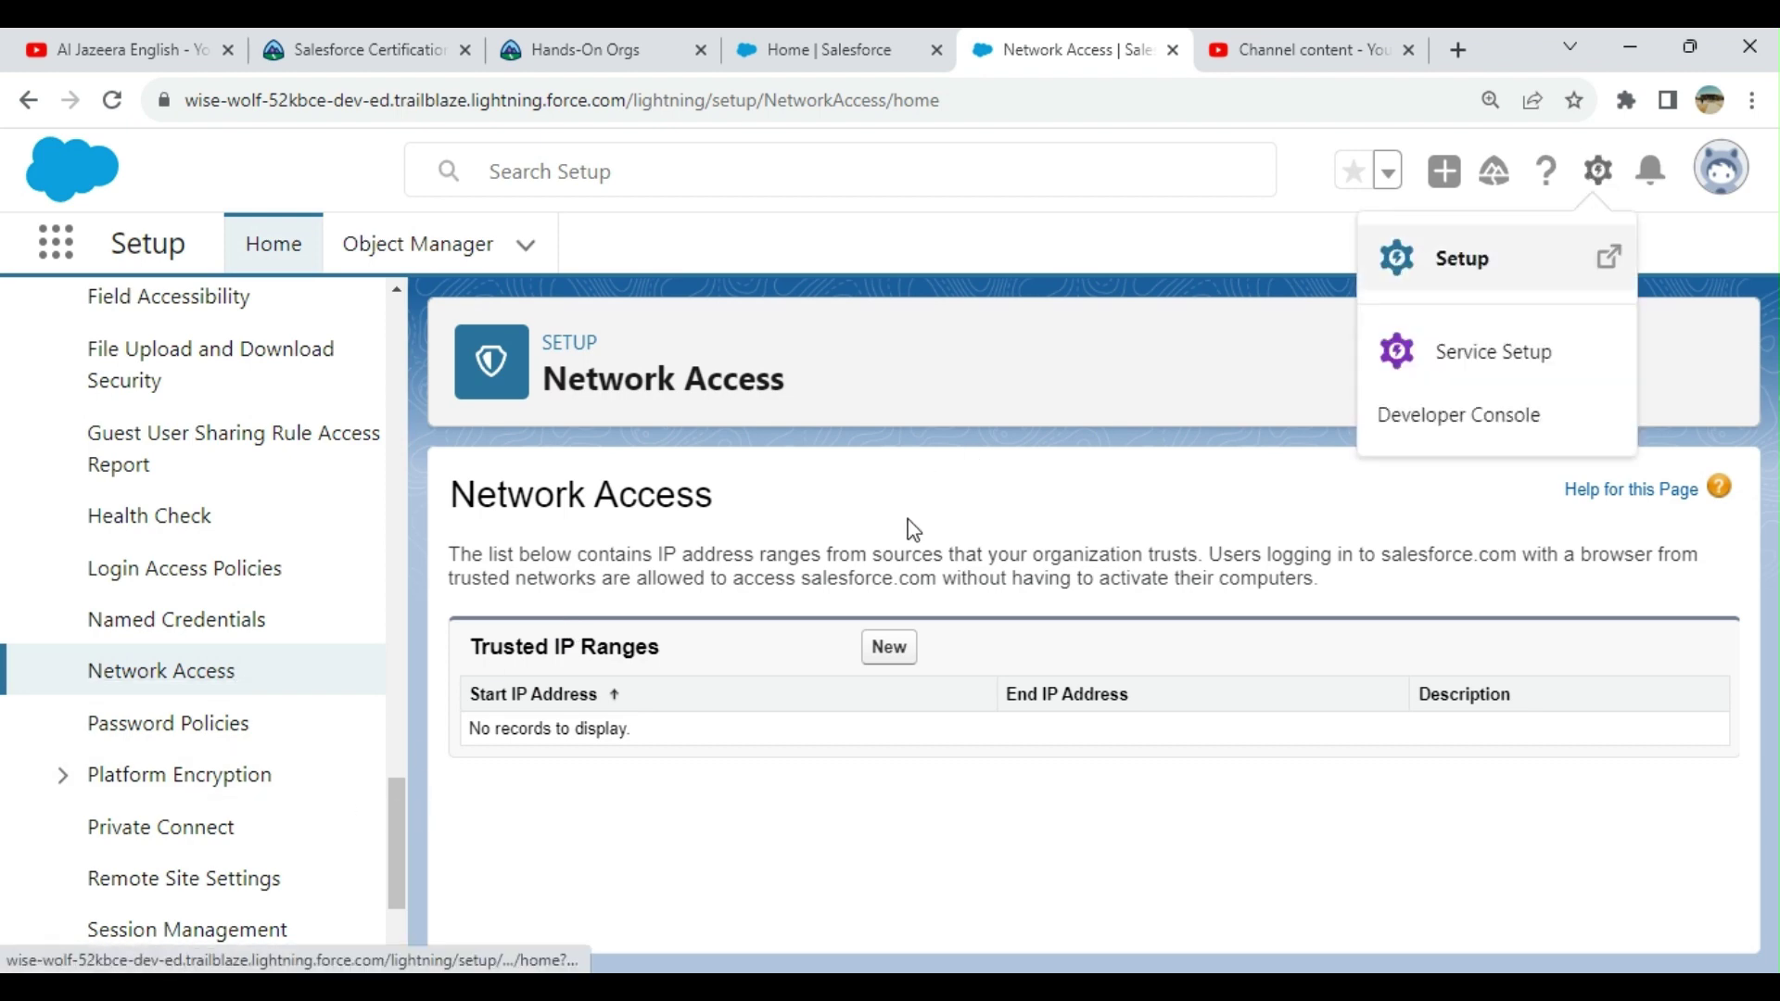
drag(388, 830, 442, 331)
click(165, 339)
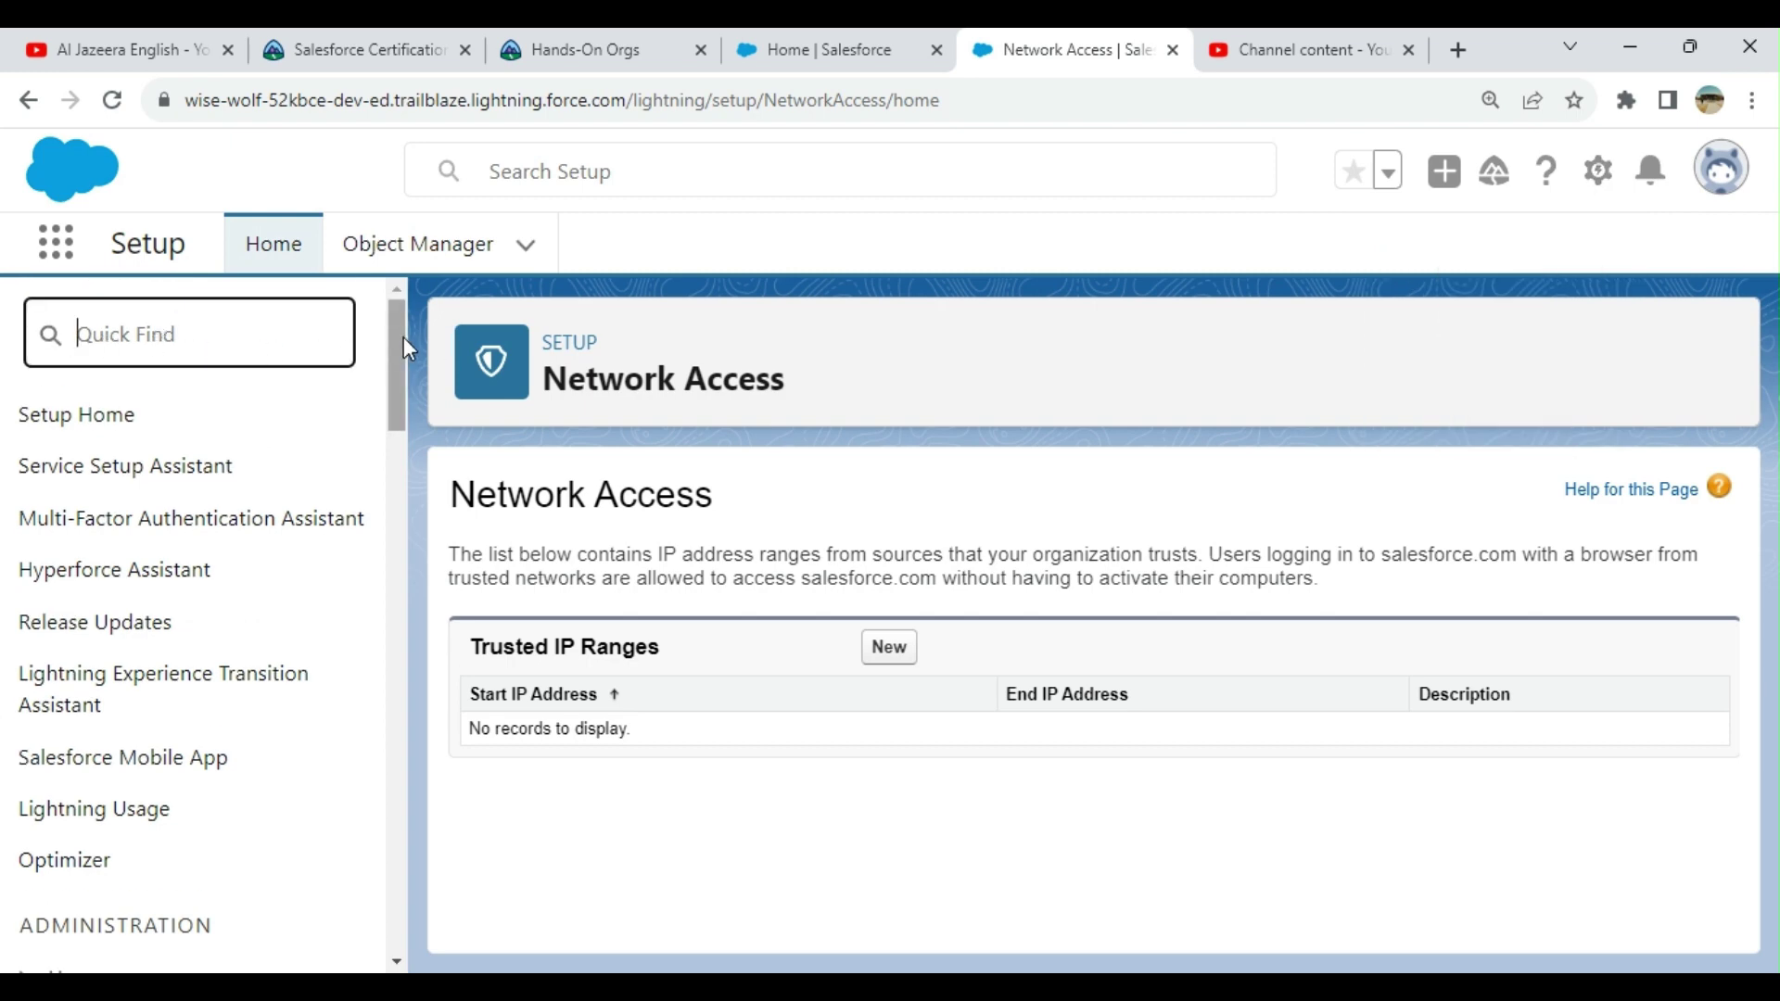
drag(403, 337, 454, 846)
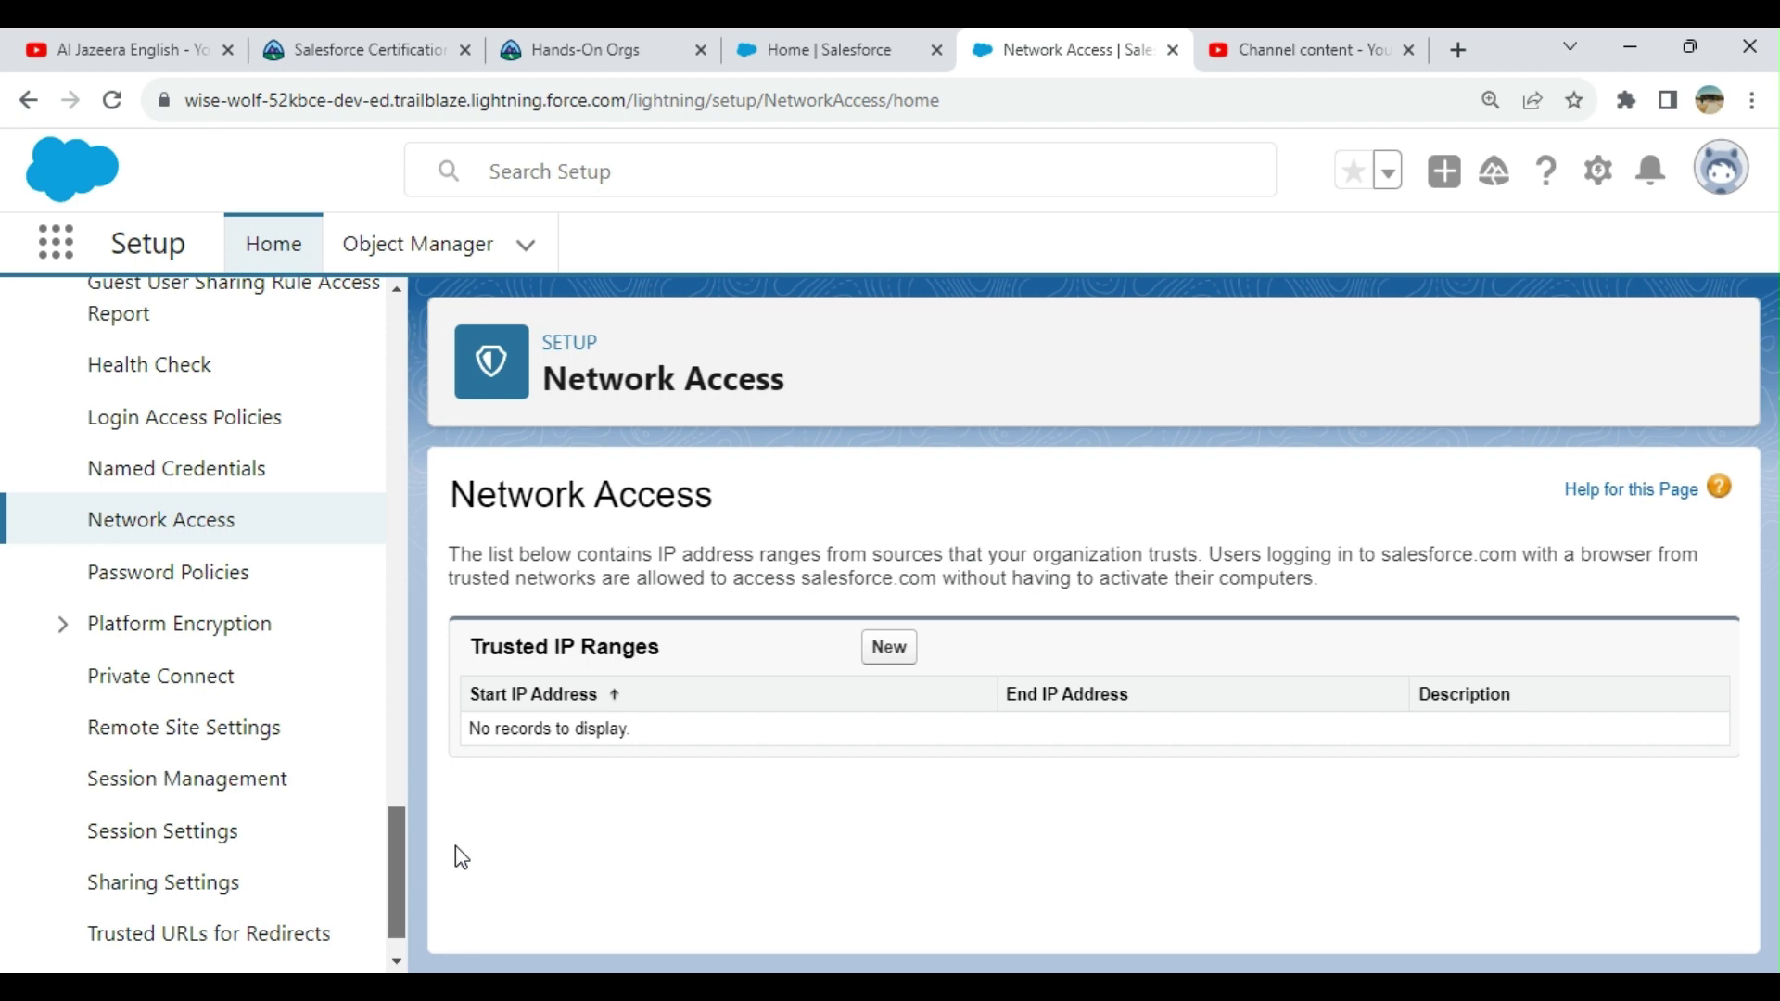
scroll(297, 643, up, 1)
scroll(299, 645, up, 1)
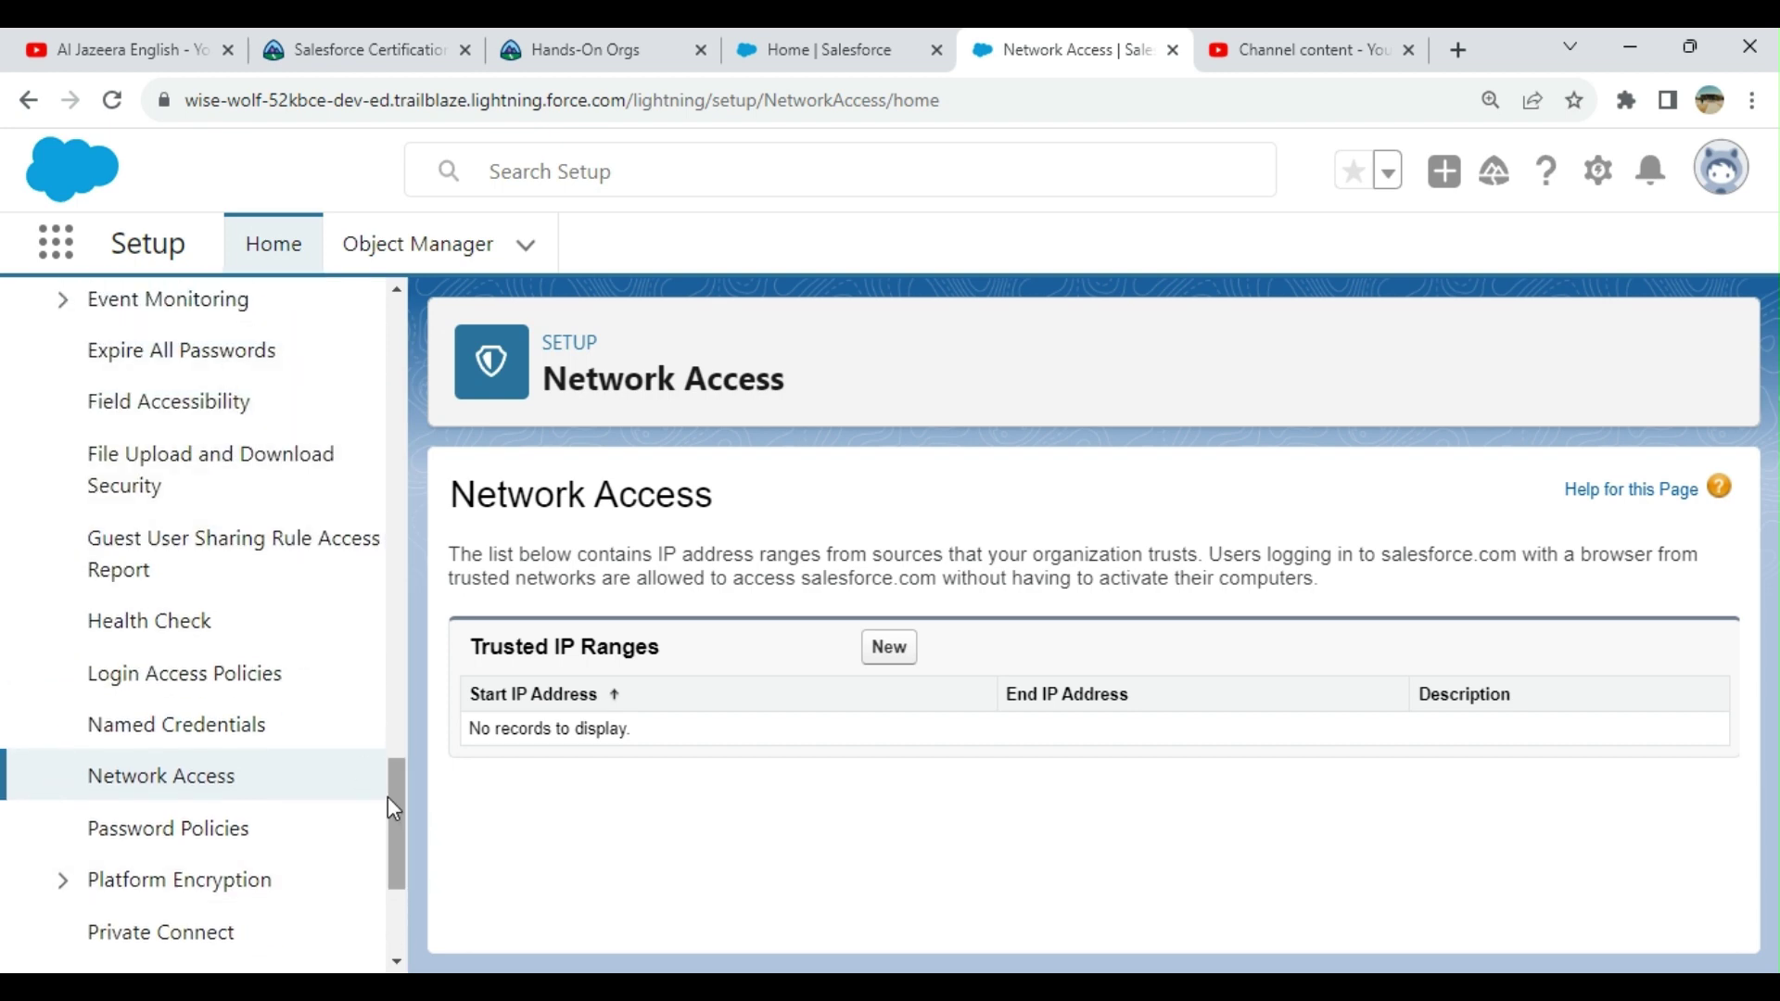
drag(402, 809, 441, 847)
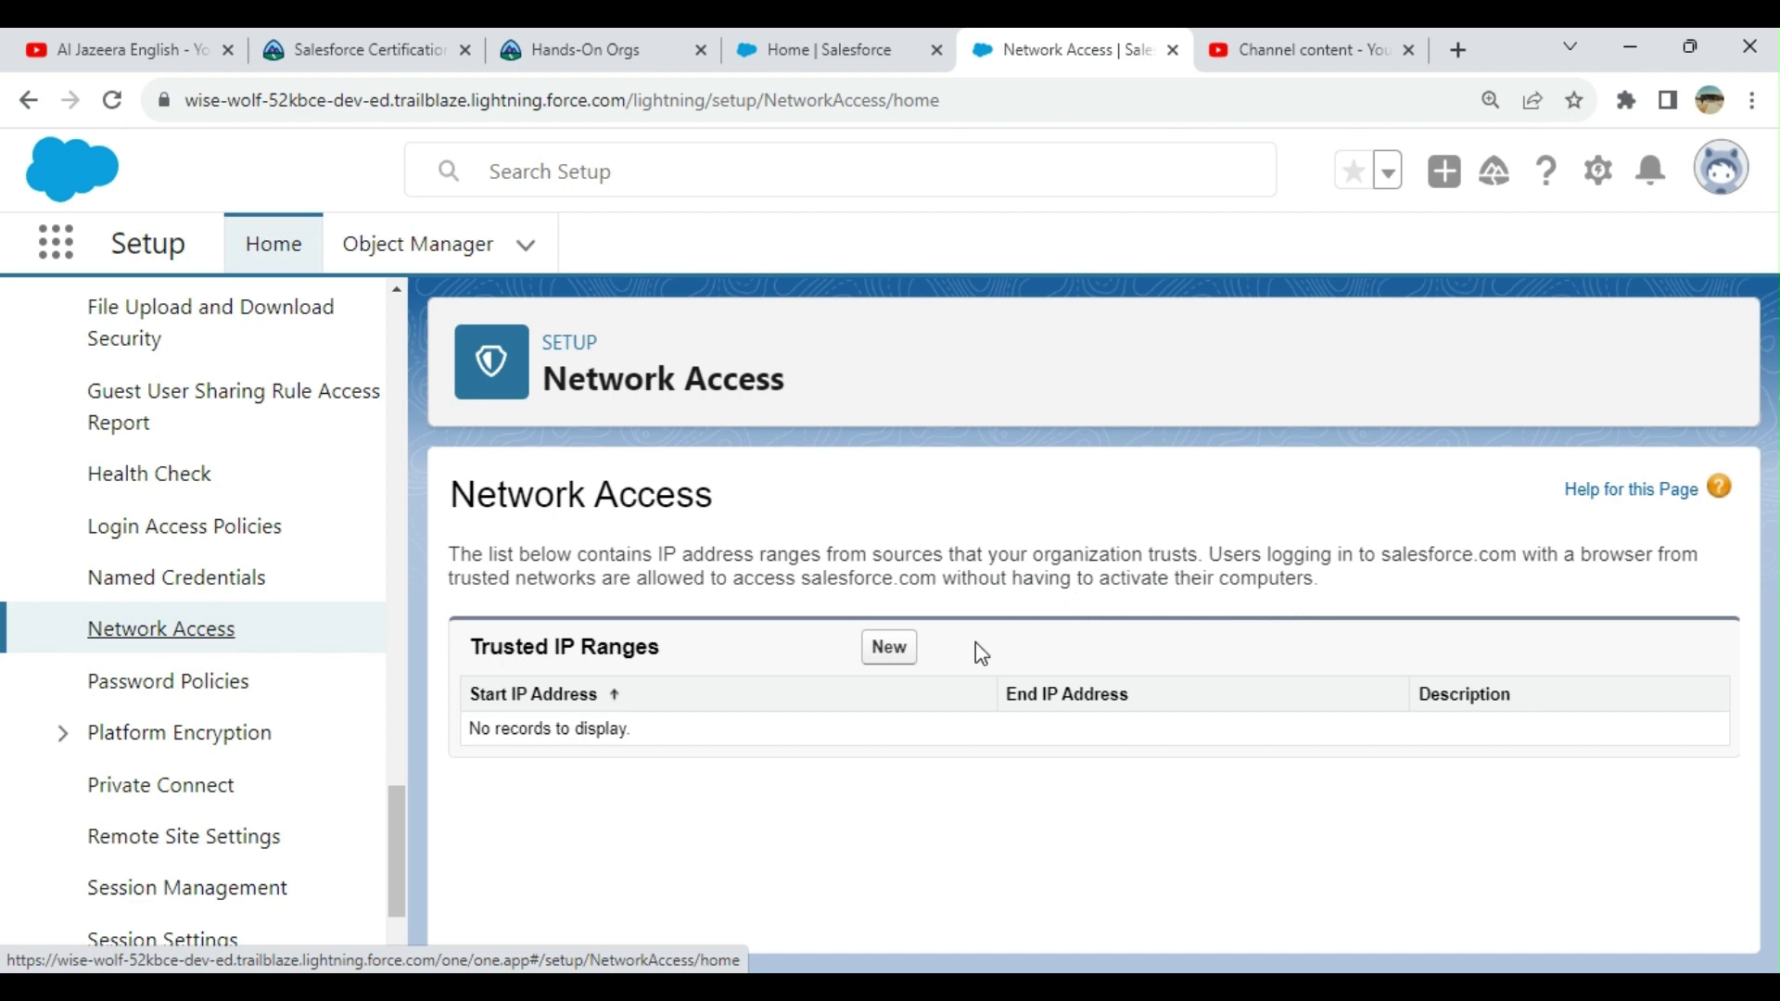
Step: Add and save a trusted IP range starting at 11.11.11.11 with an end address and description
click(886, 649)
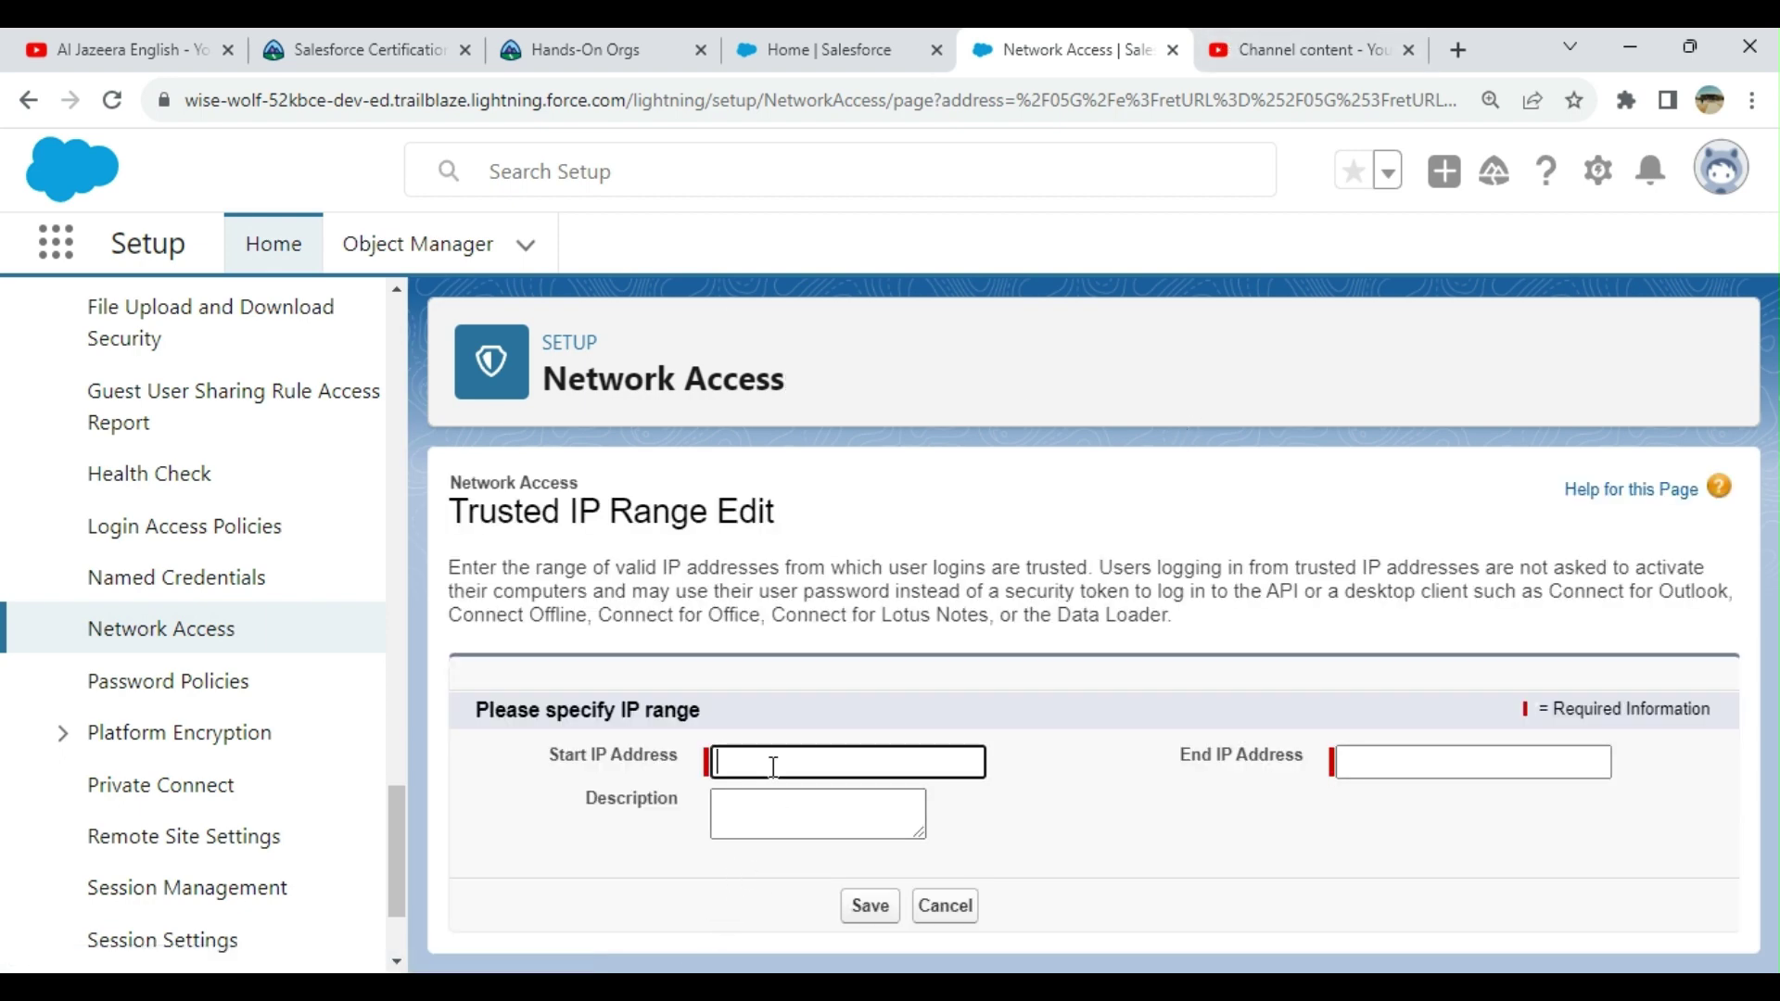
text(11.11.11.11)
click(1457, 770)
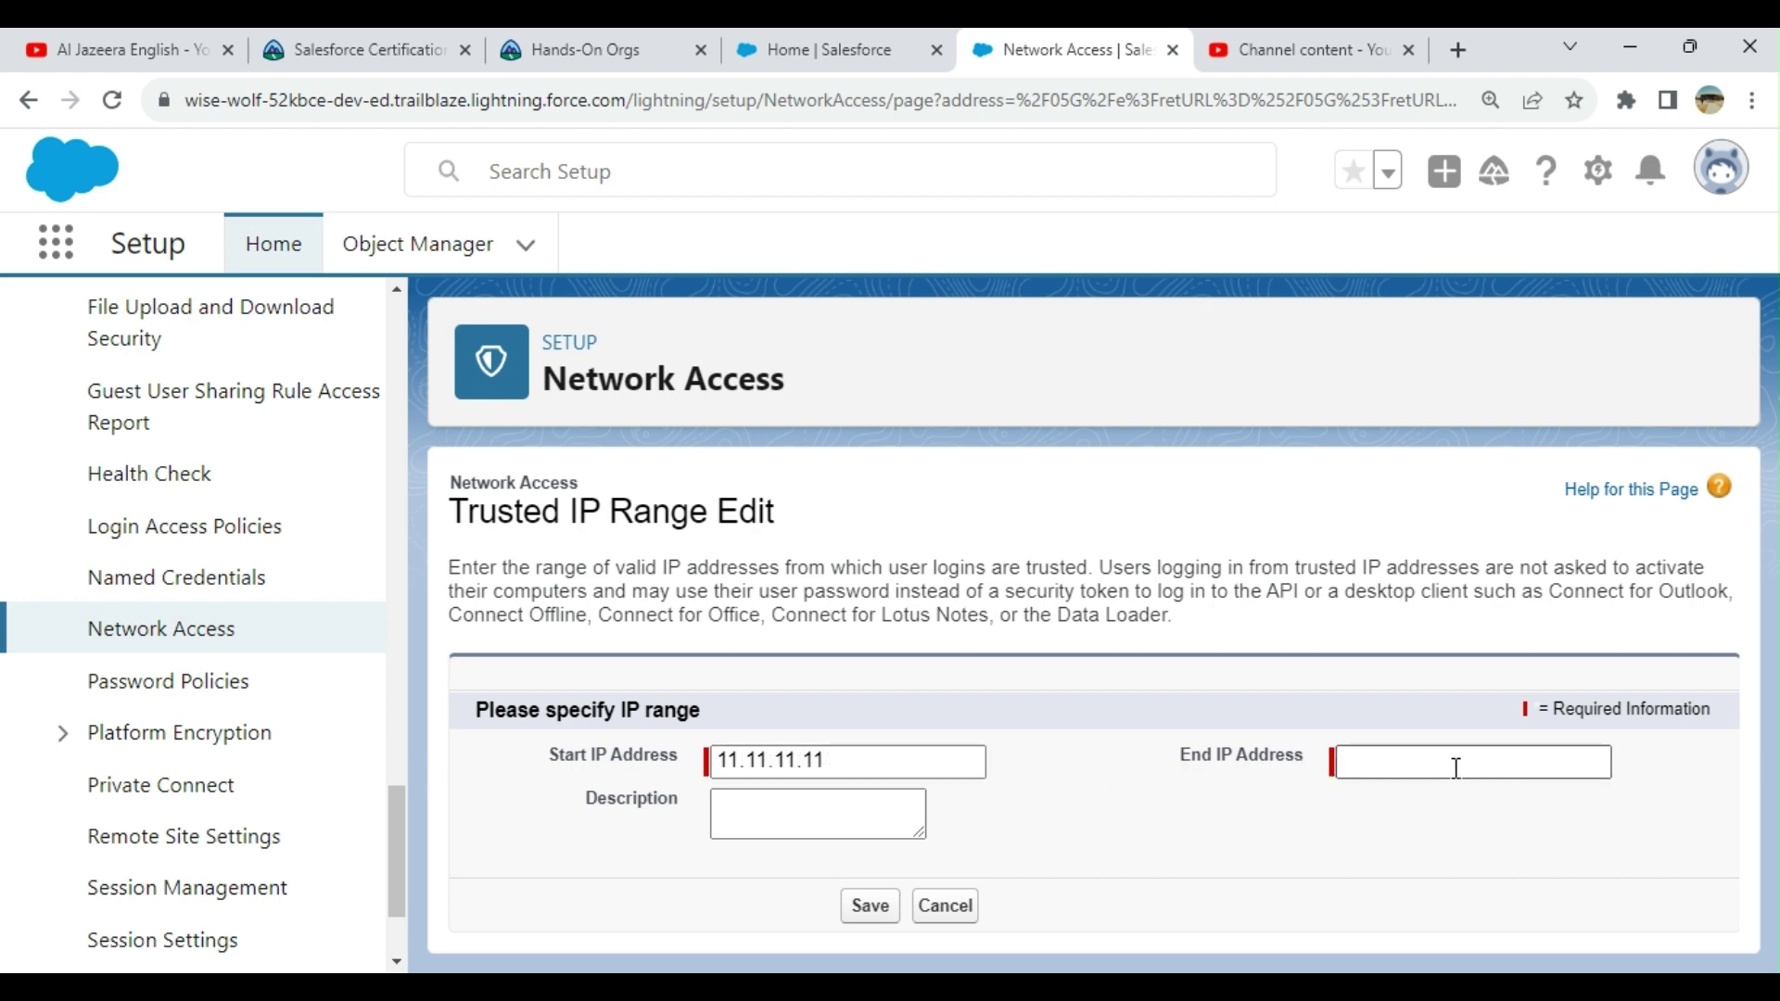
click(1440, 775)
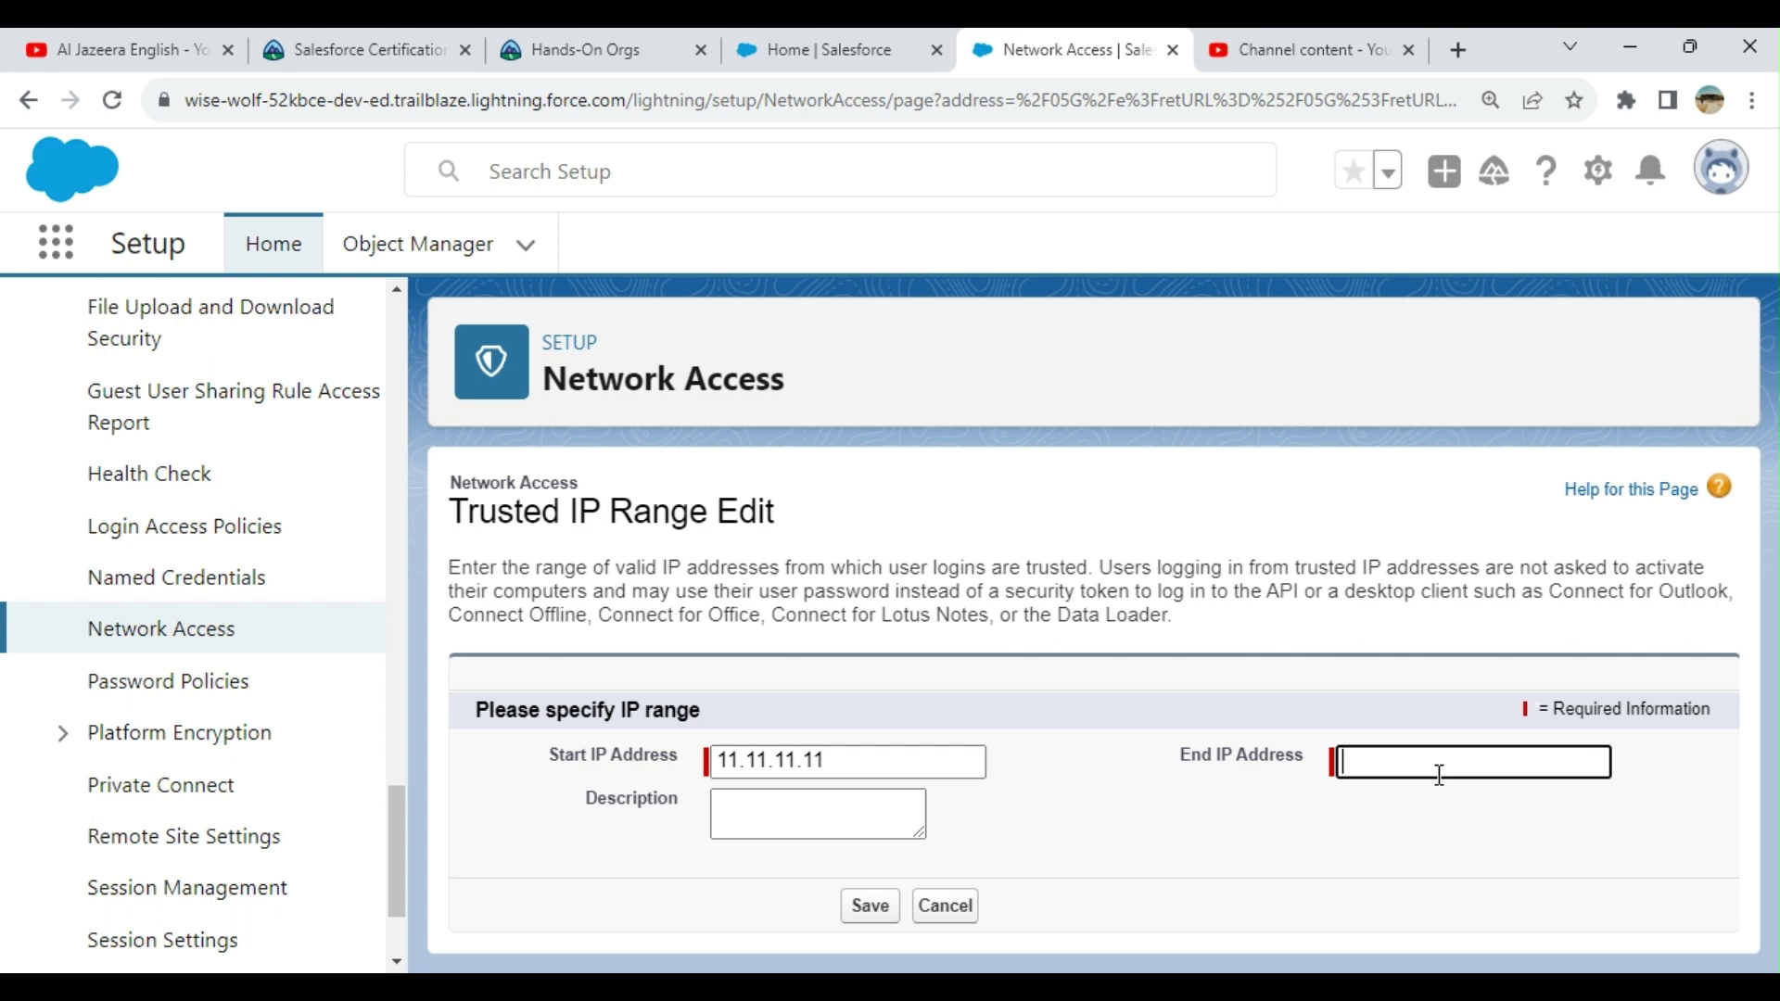
text(11.11.11.11)
click(751, 814)
click(869, 907)
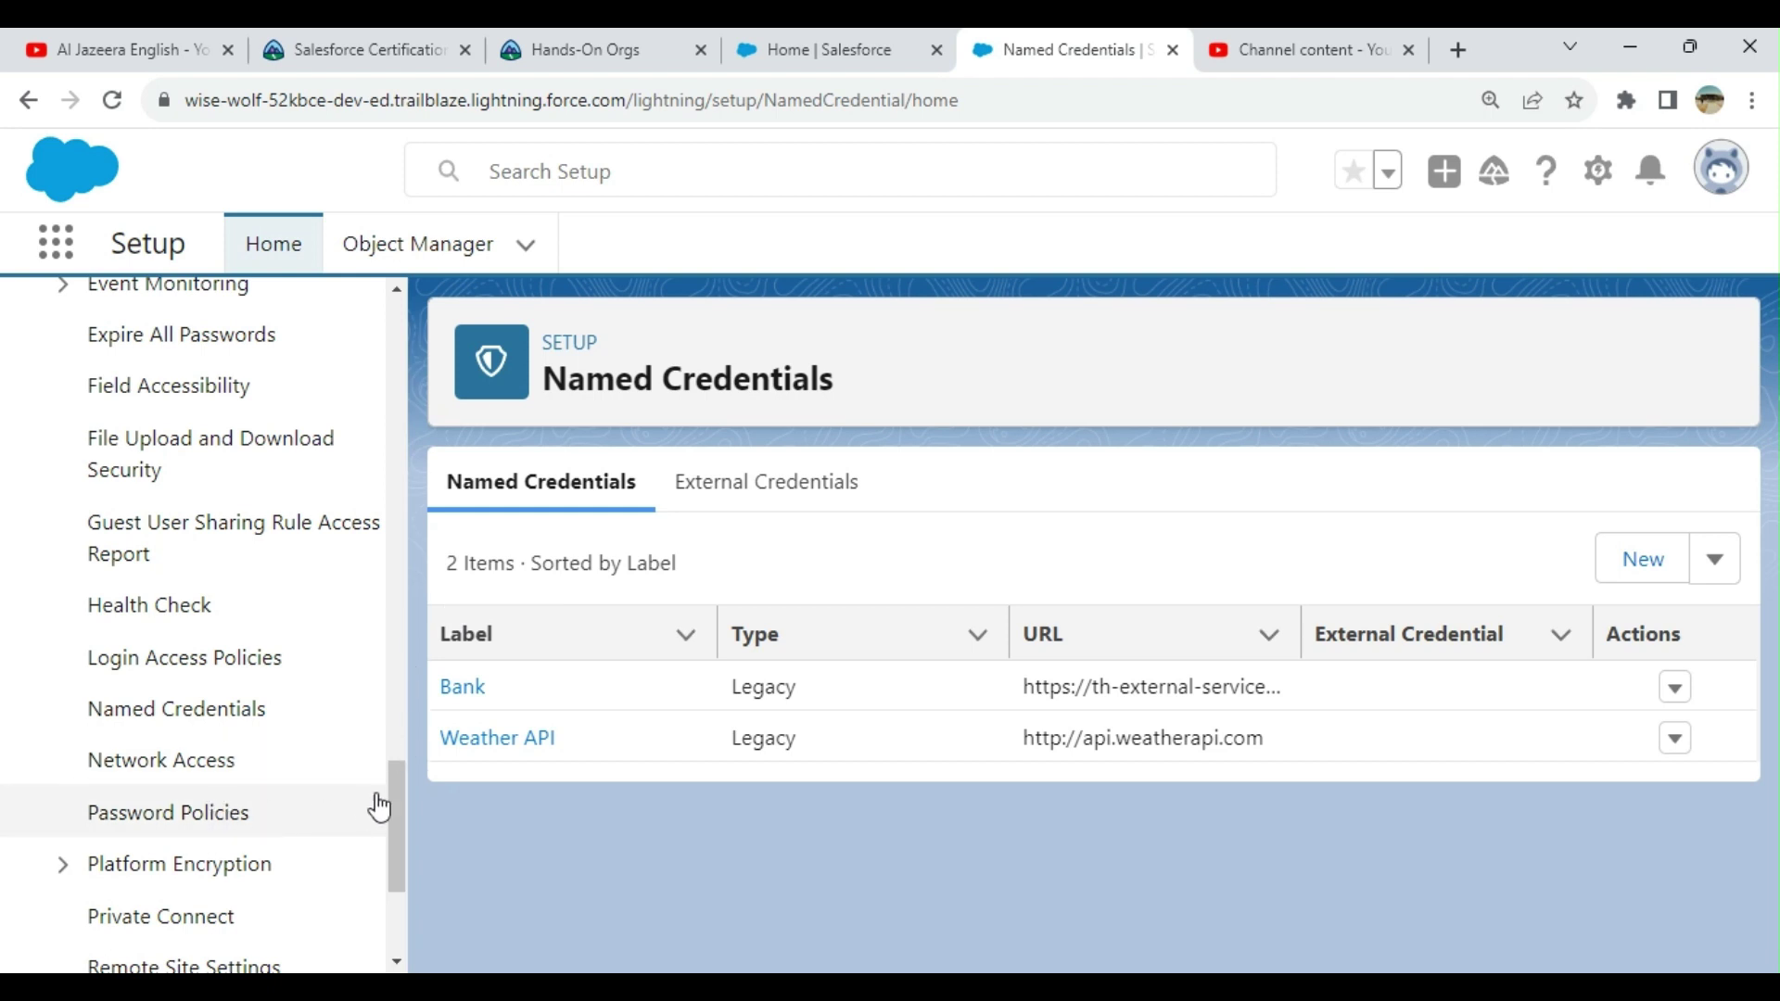
drag(870, 389, 541, 380)
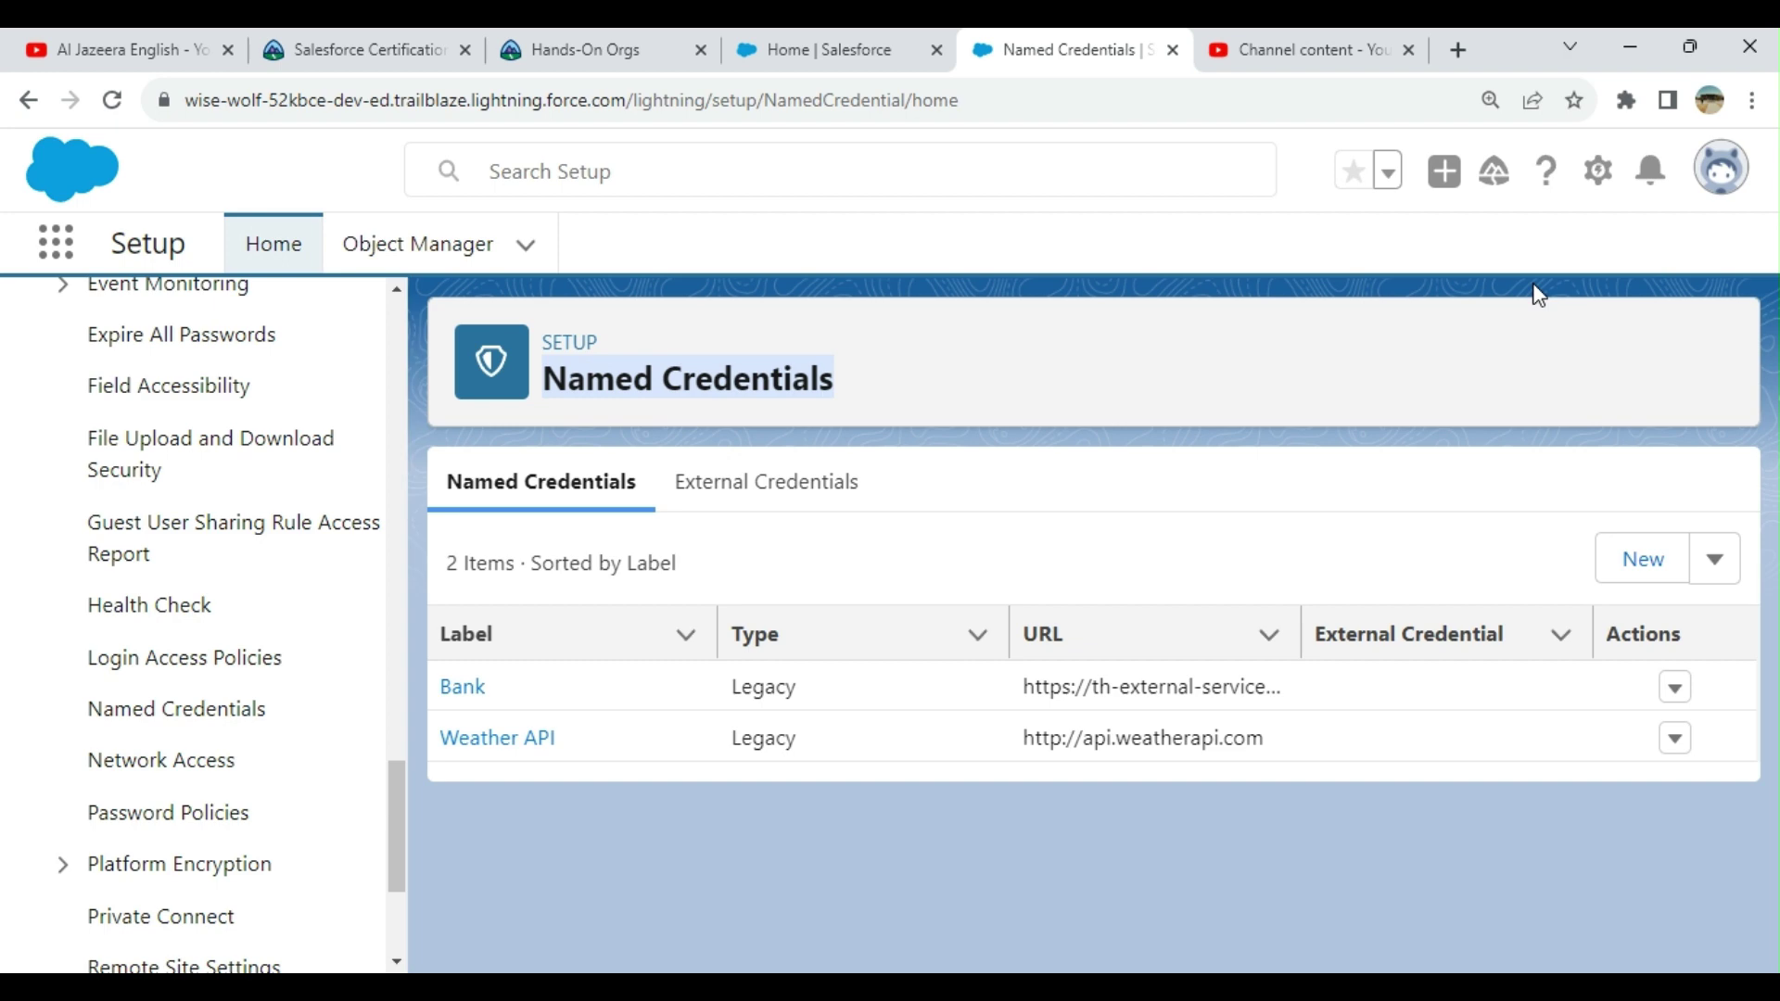
click(1595, 175)
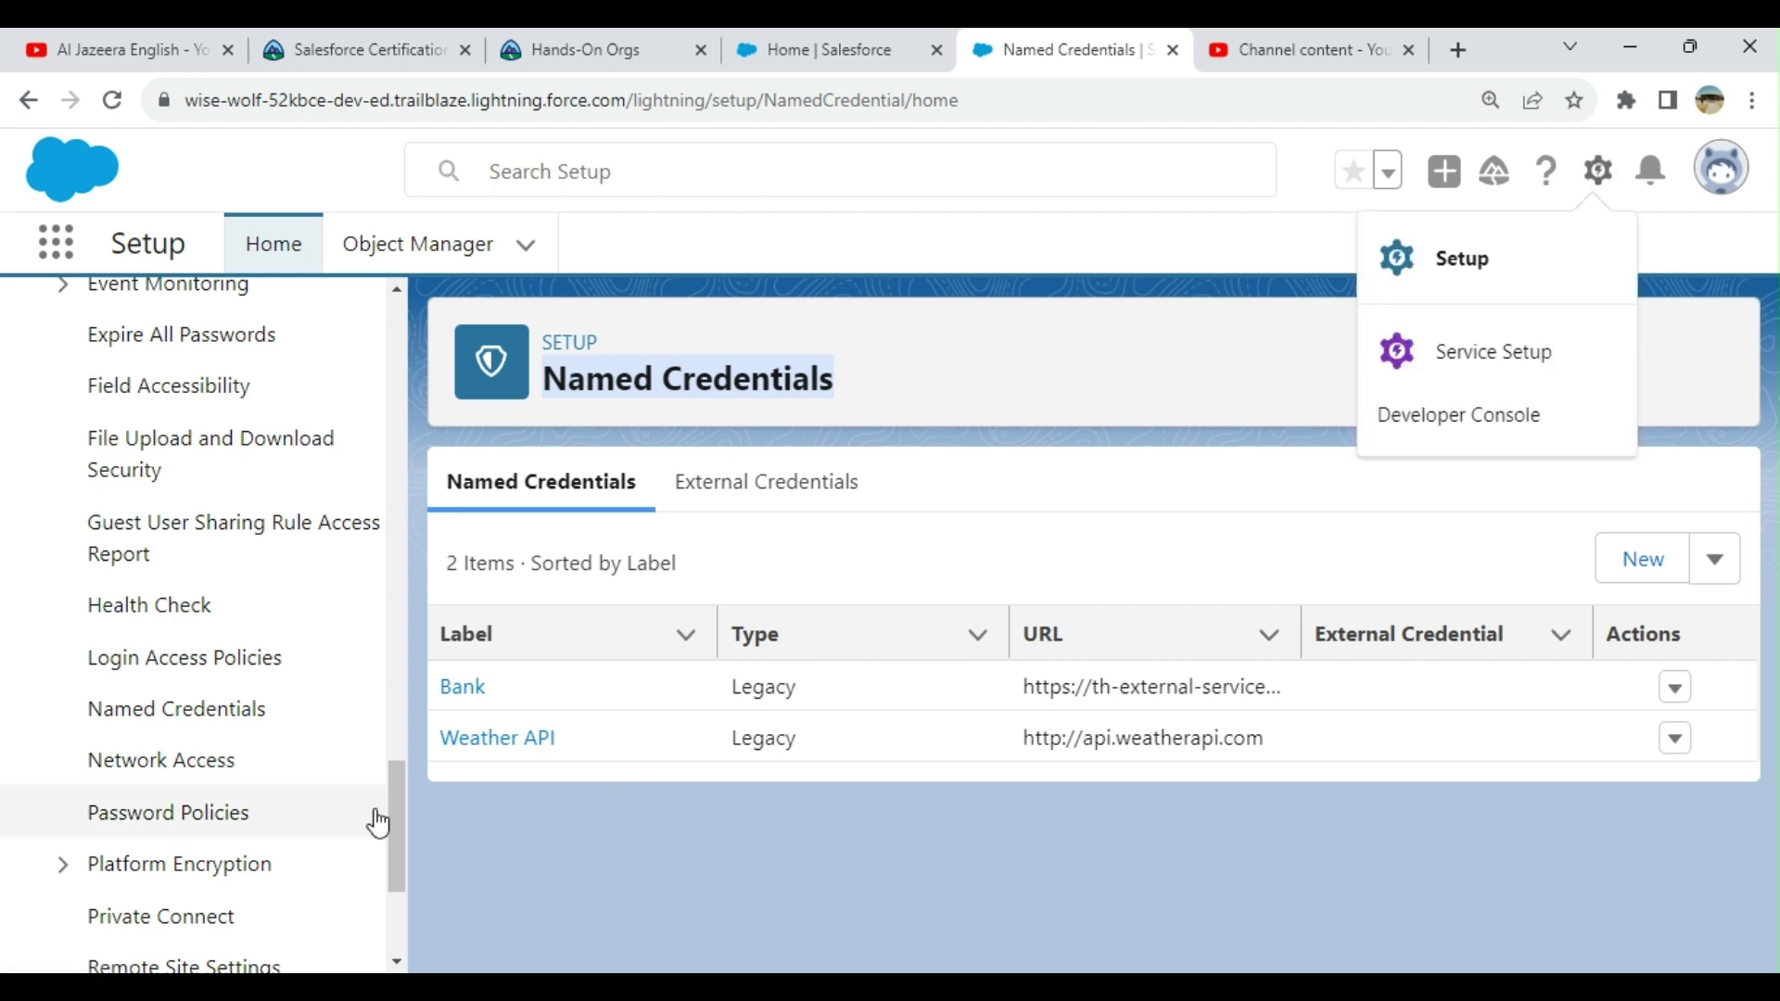
drag(399, 799, 391, 325)
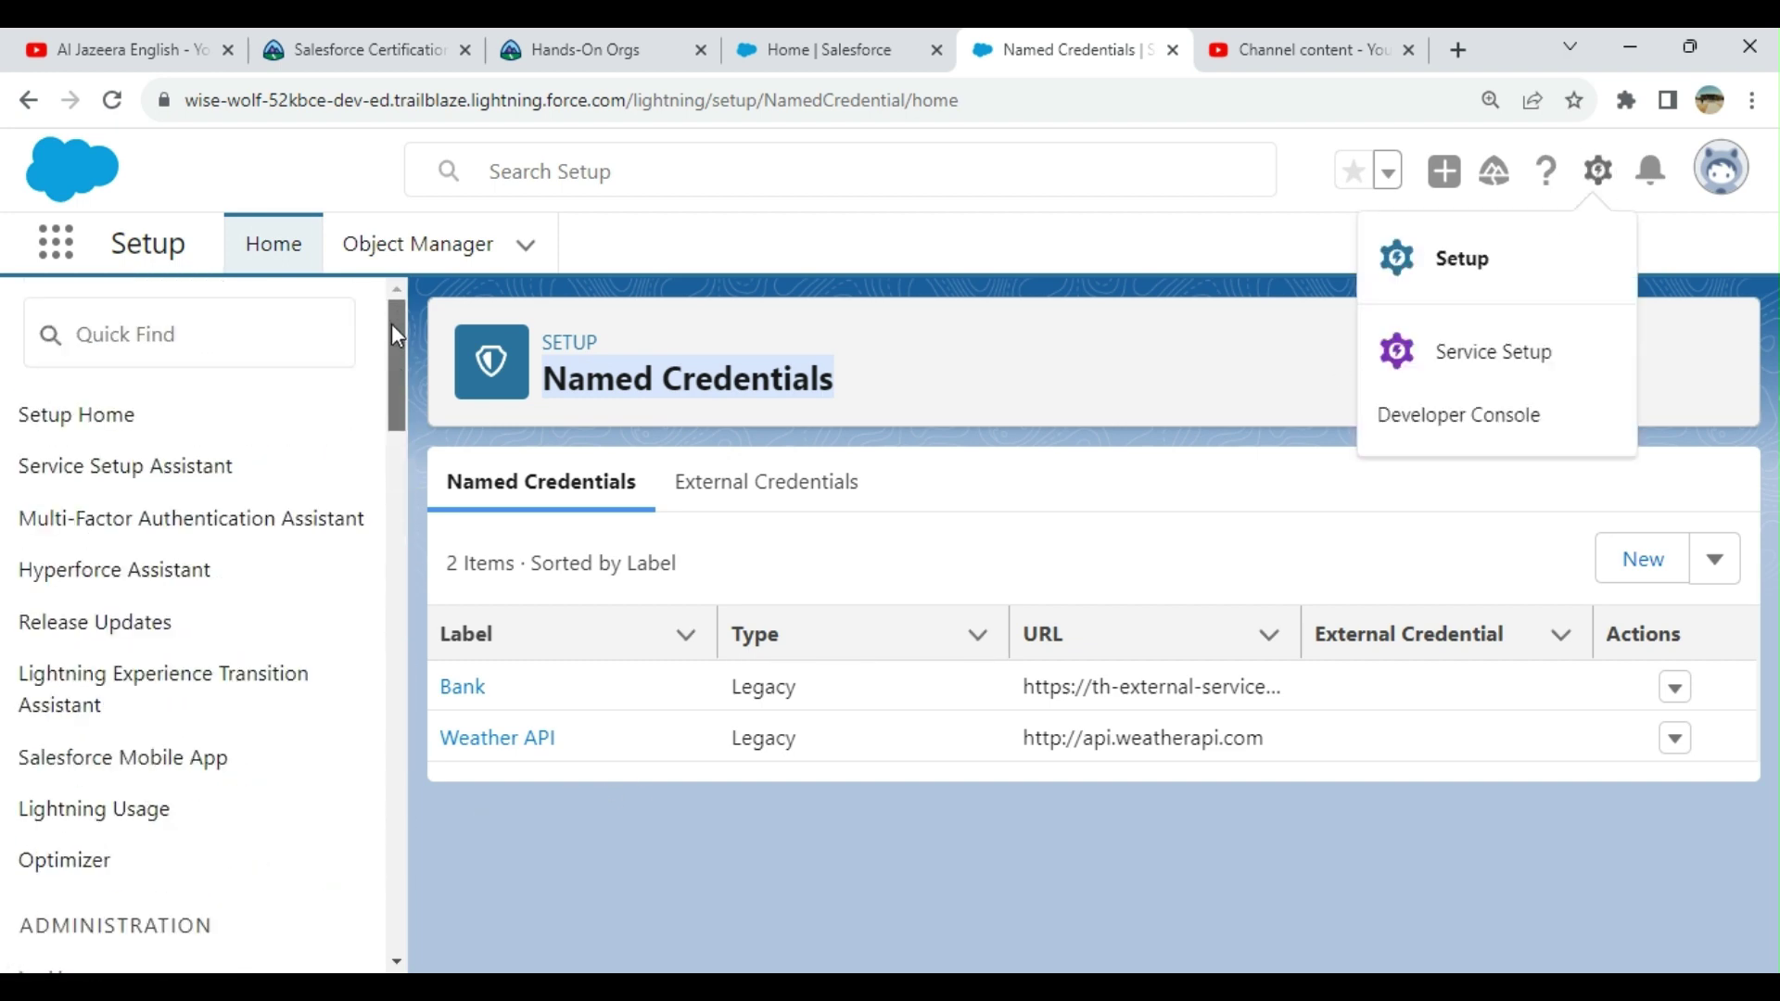
click(99, 345)
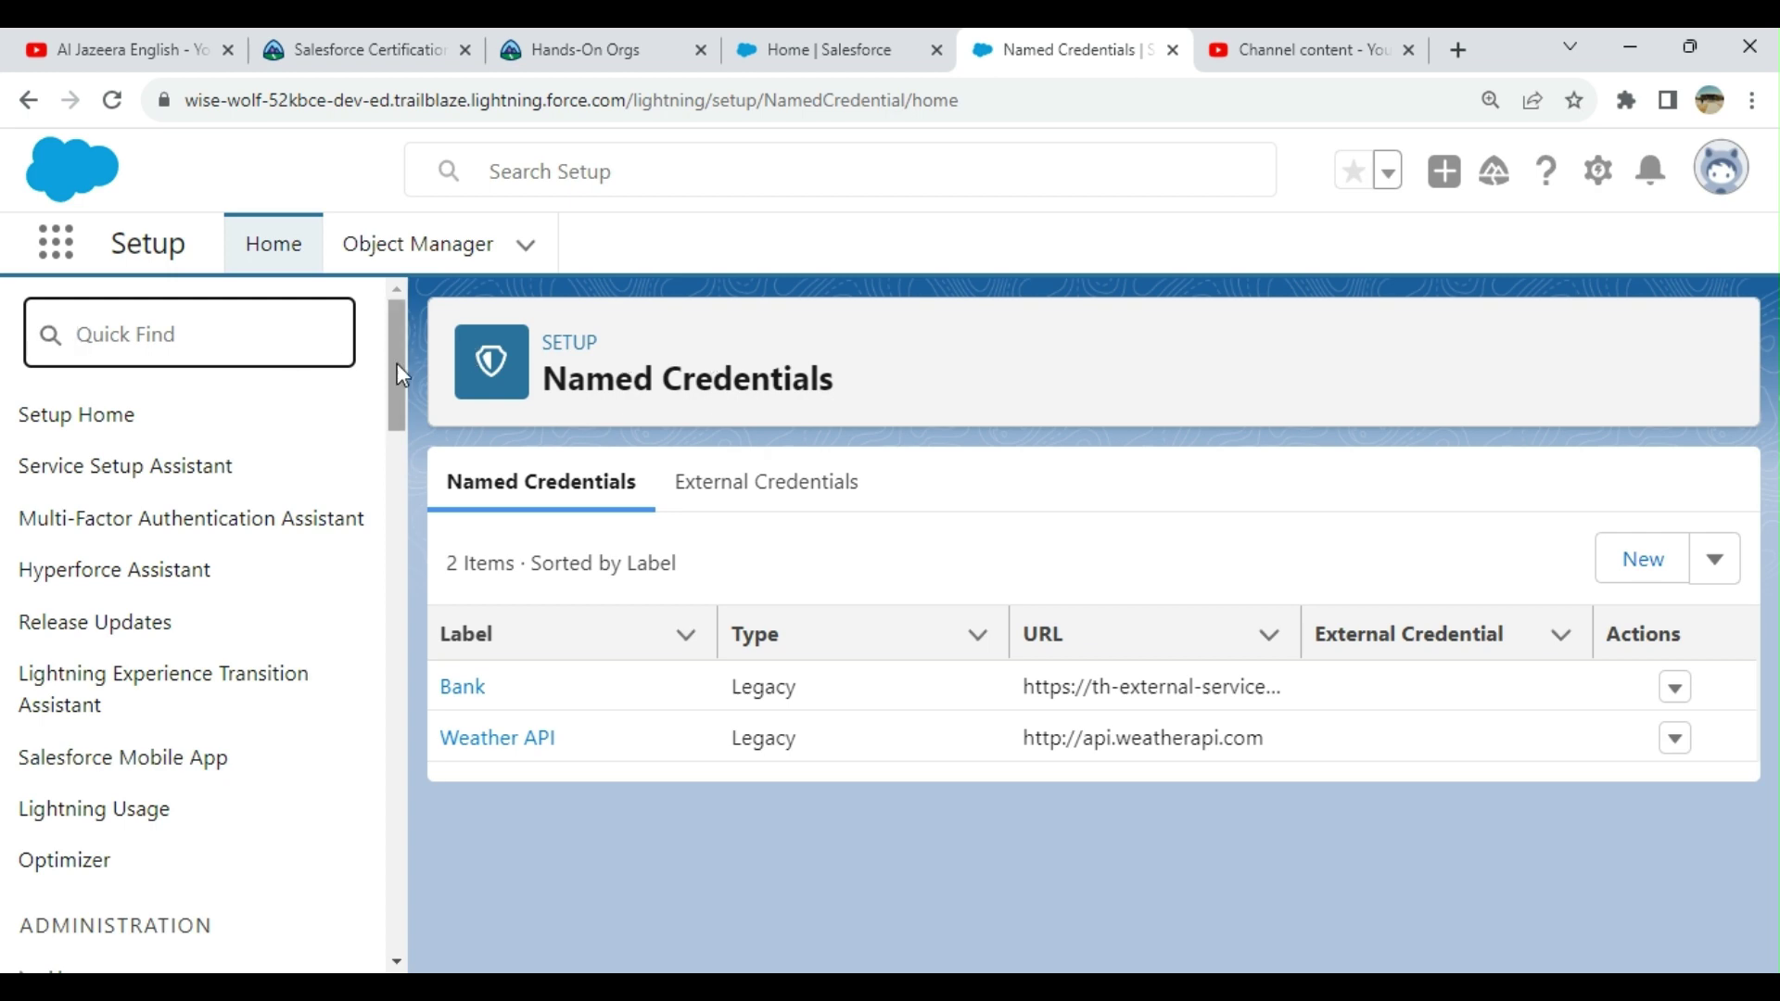
drag(396, 364, 397, 890)
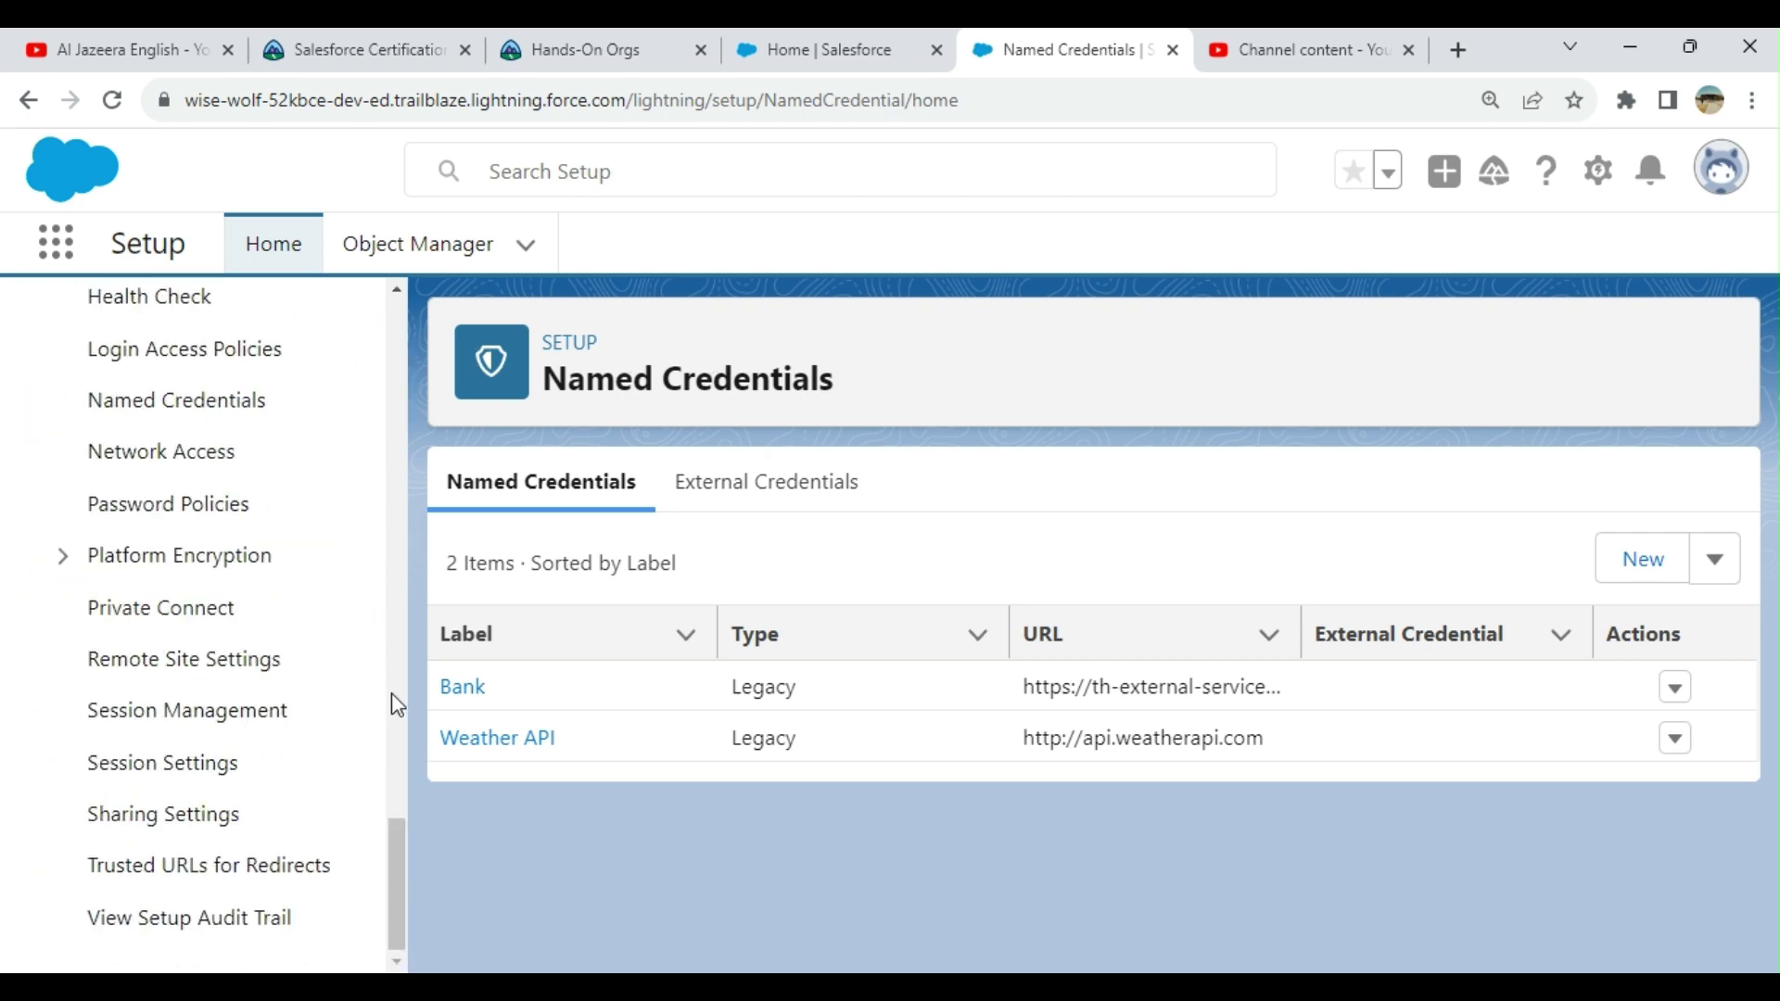
scroll(391, 694, up, 2)
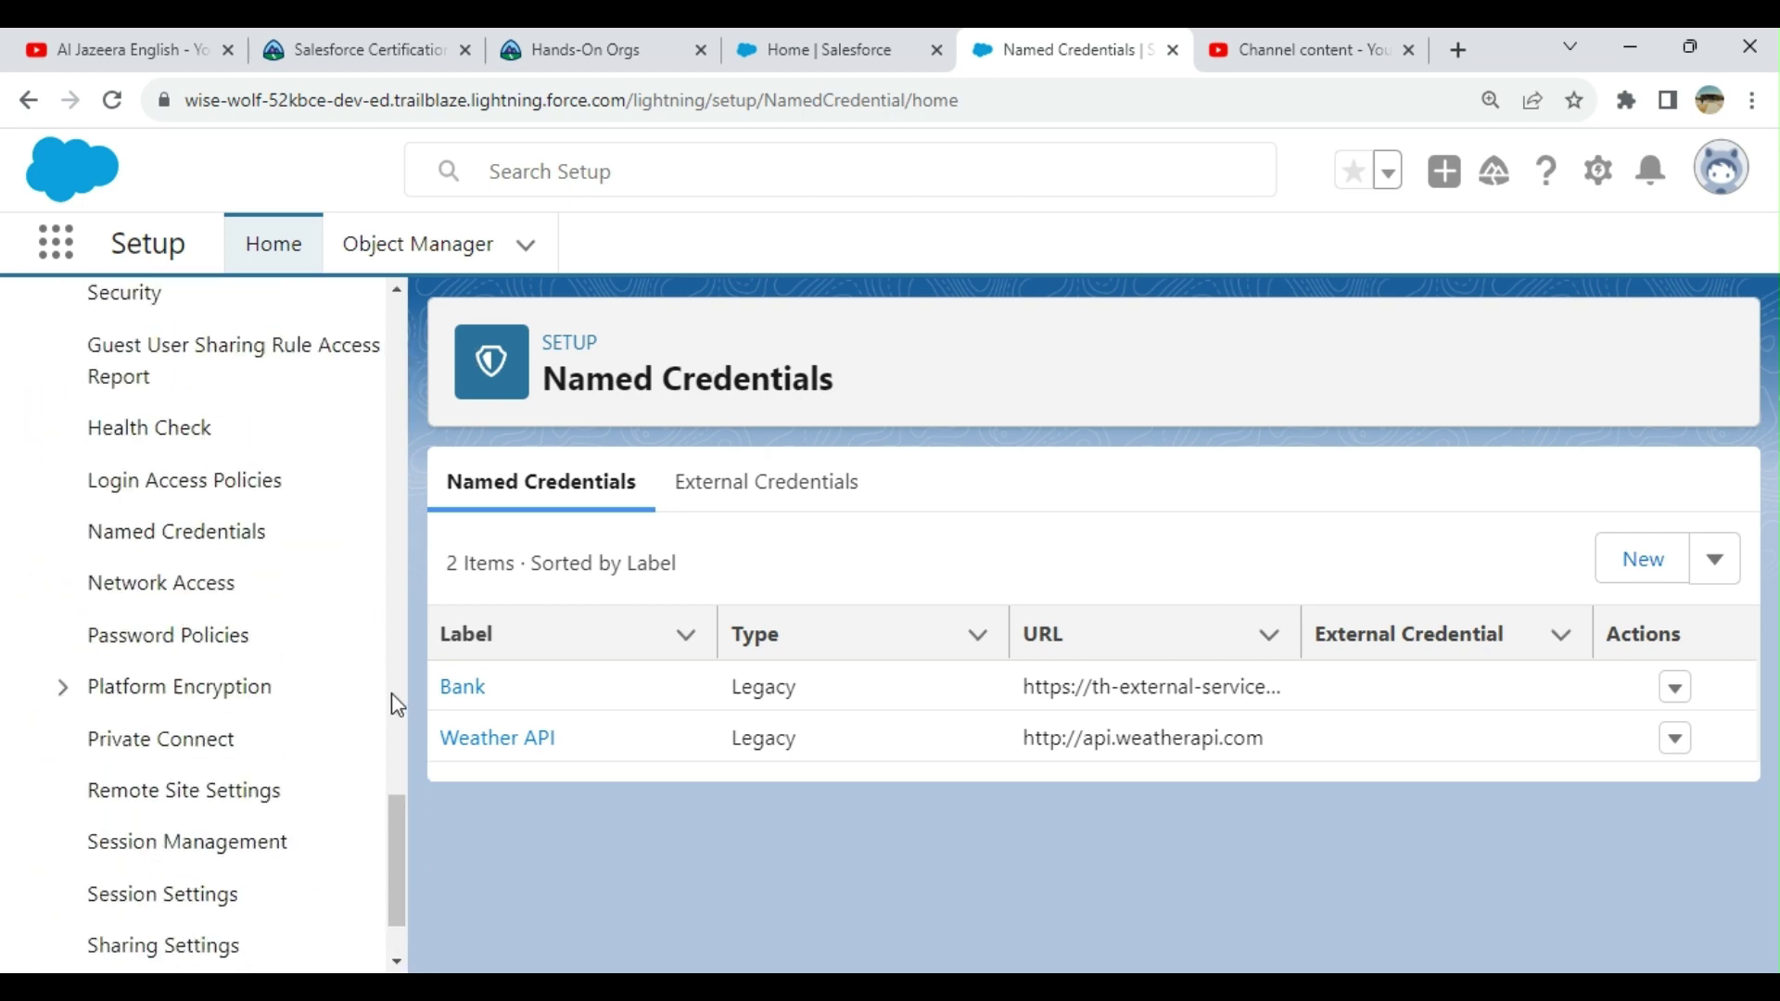
click(248, 551)
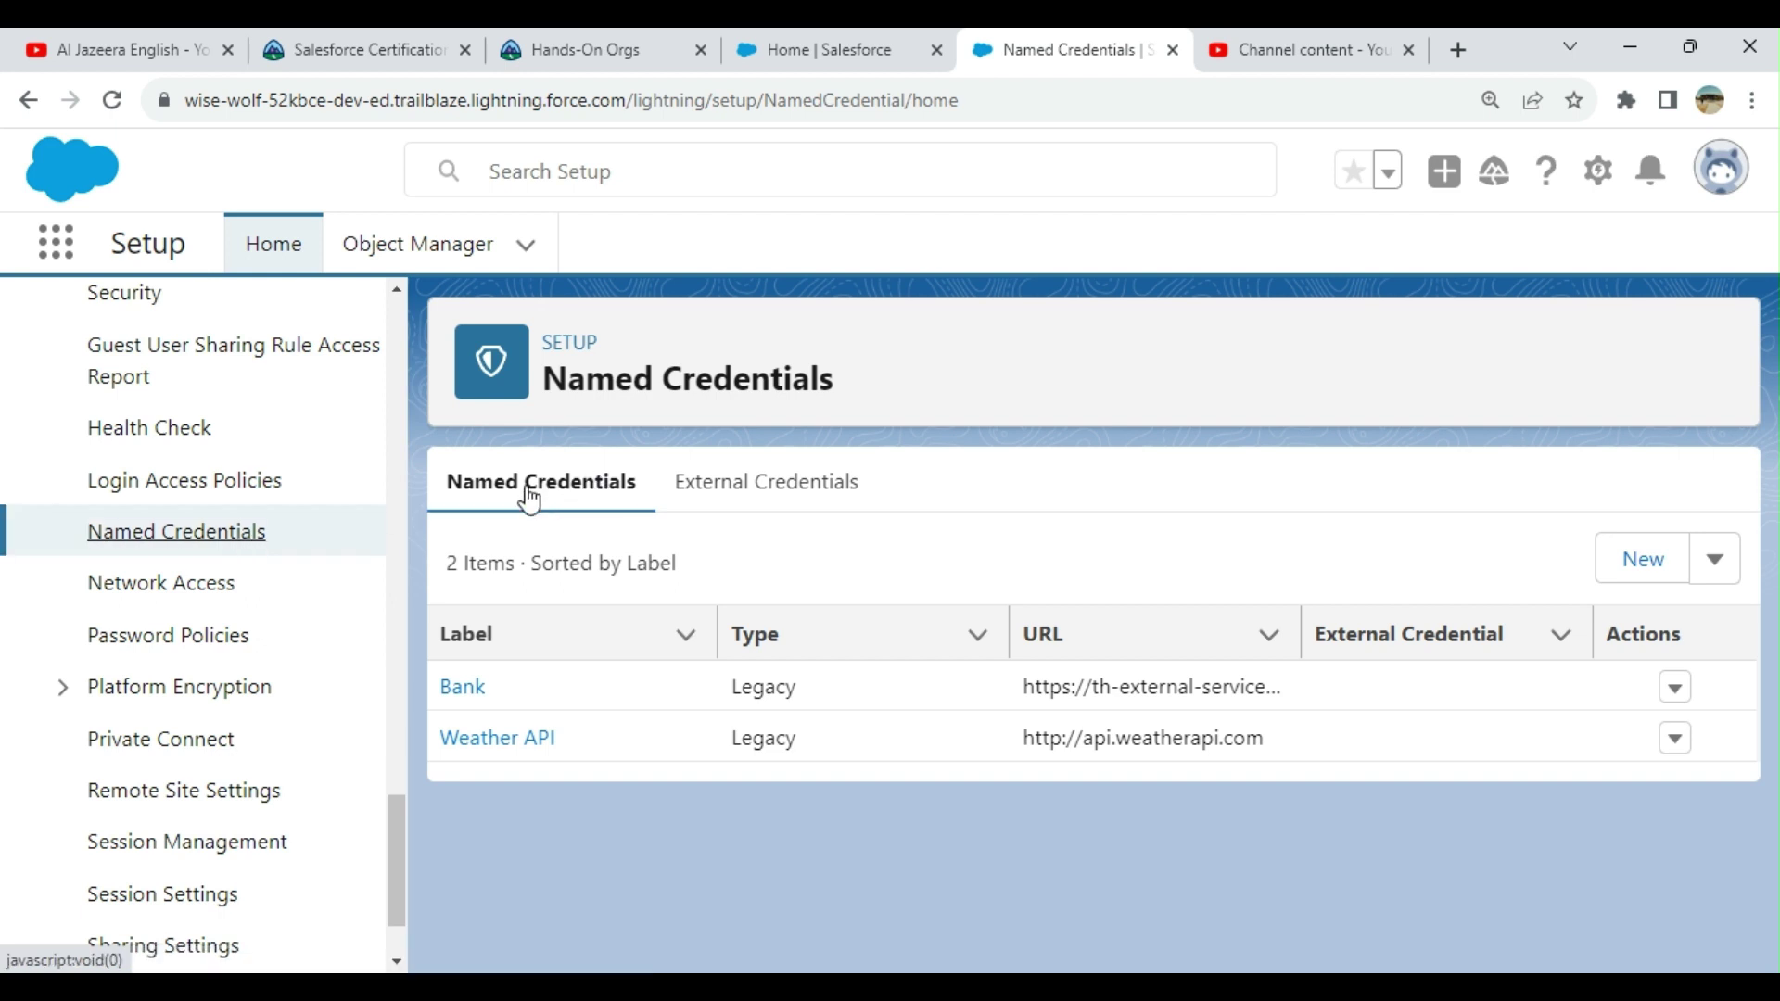
click(803, 481)
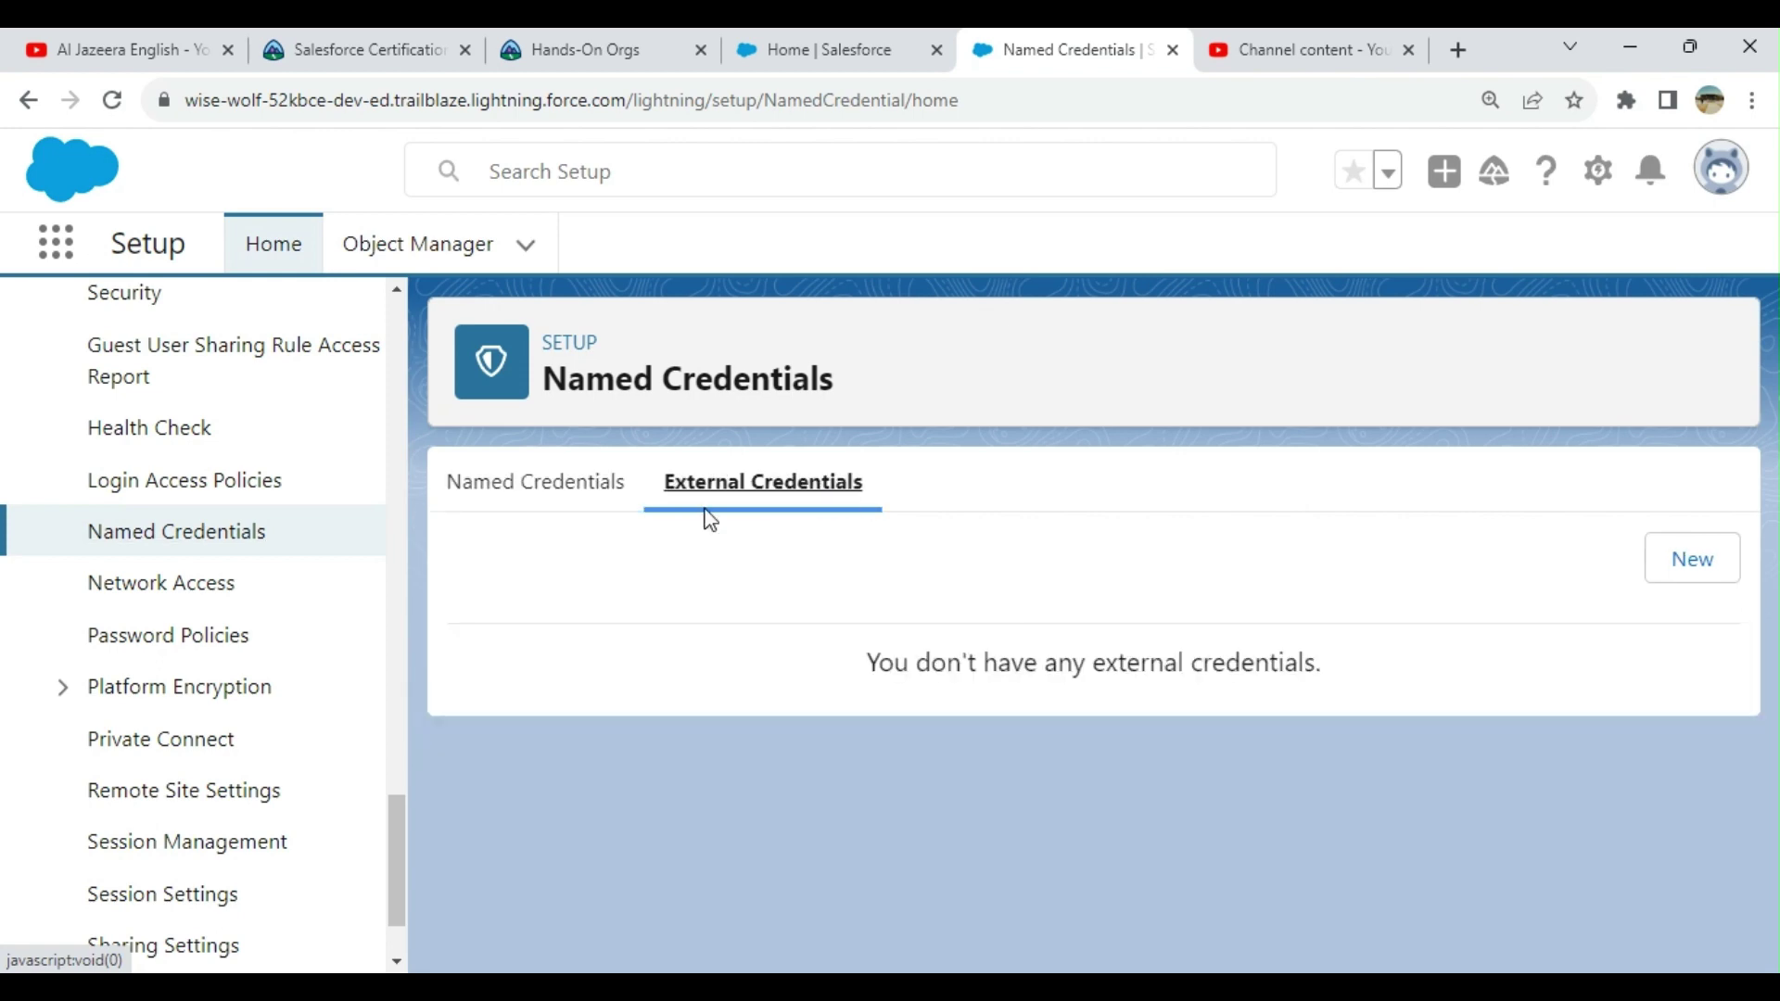
click(498, 505)
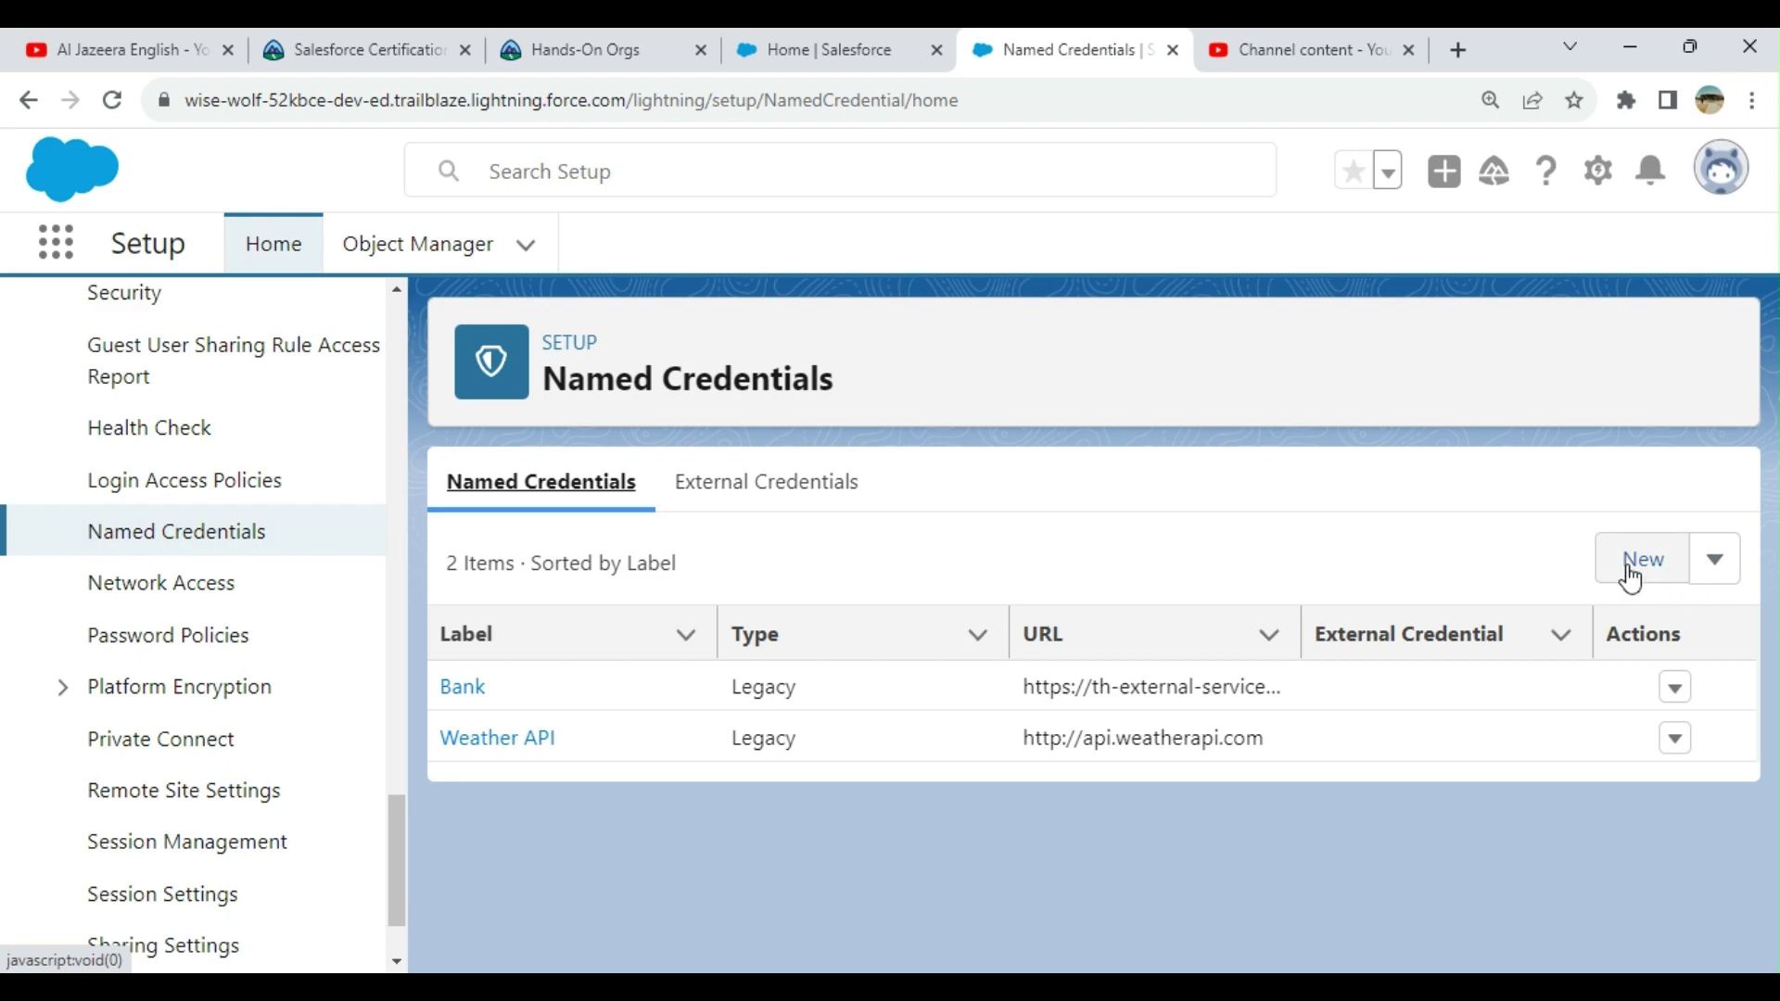
click(1726, 575)
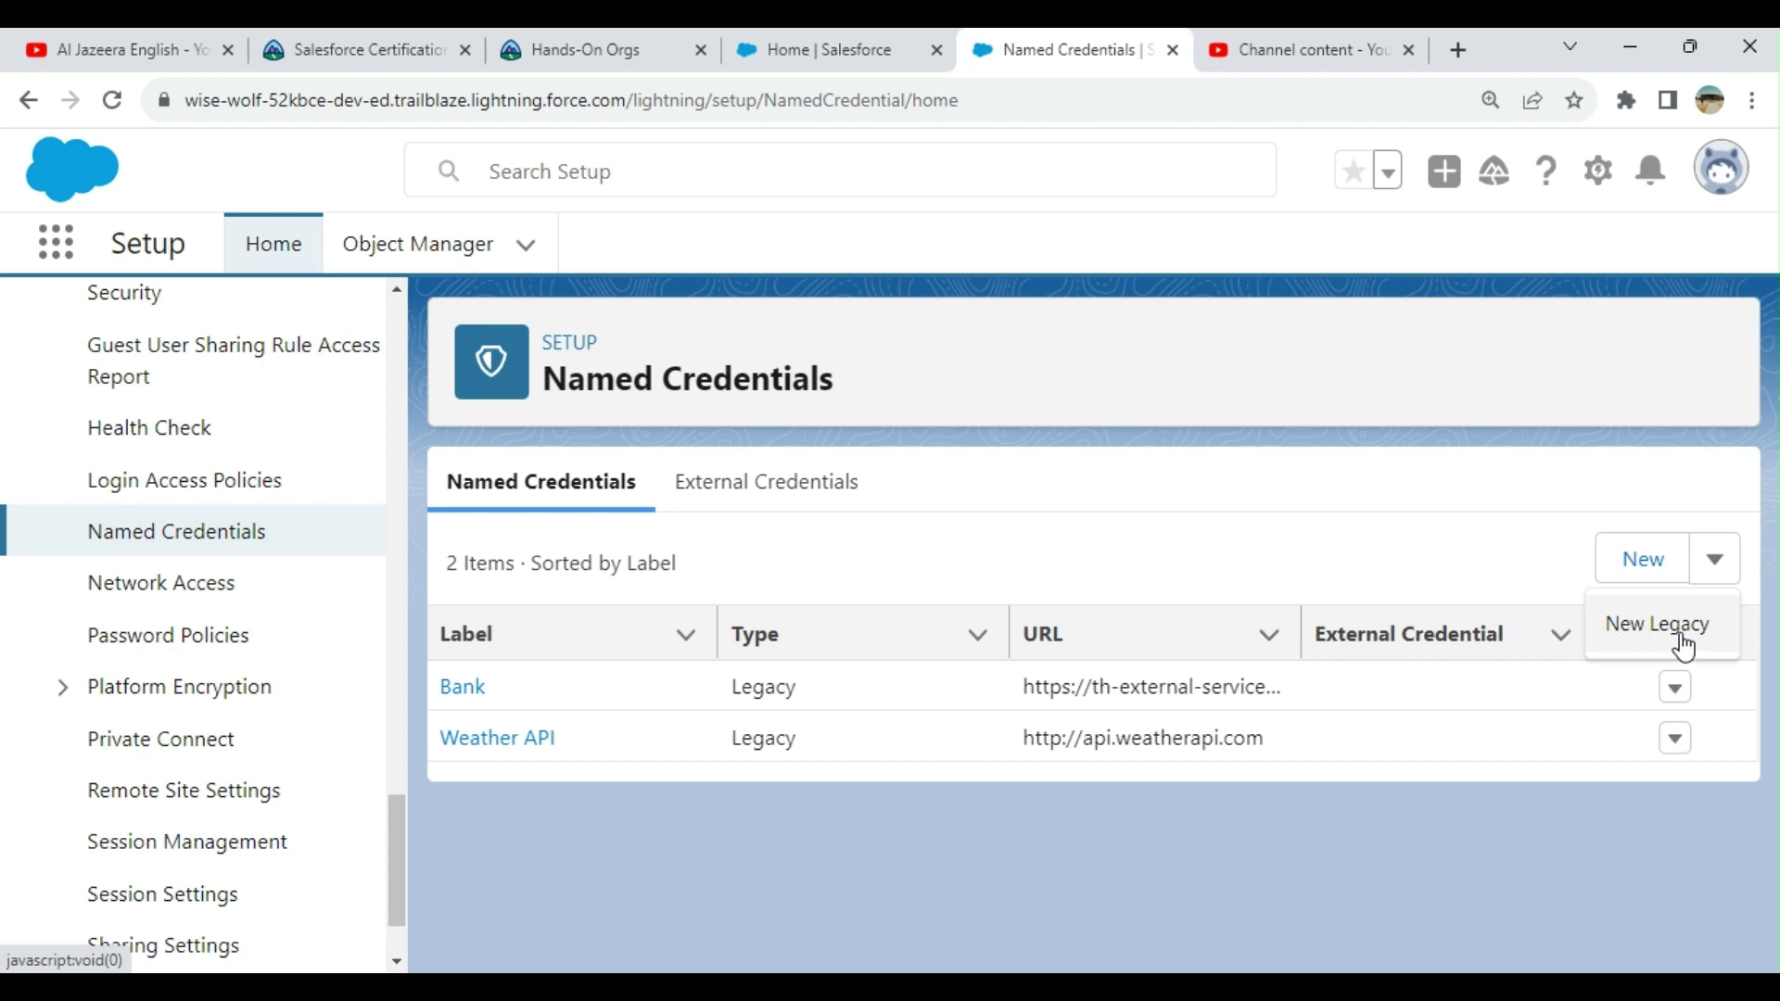
click(1311, 553)
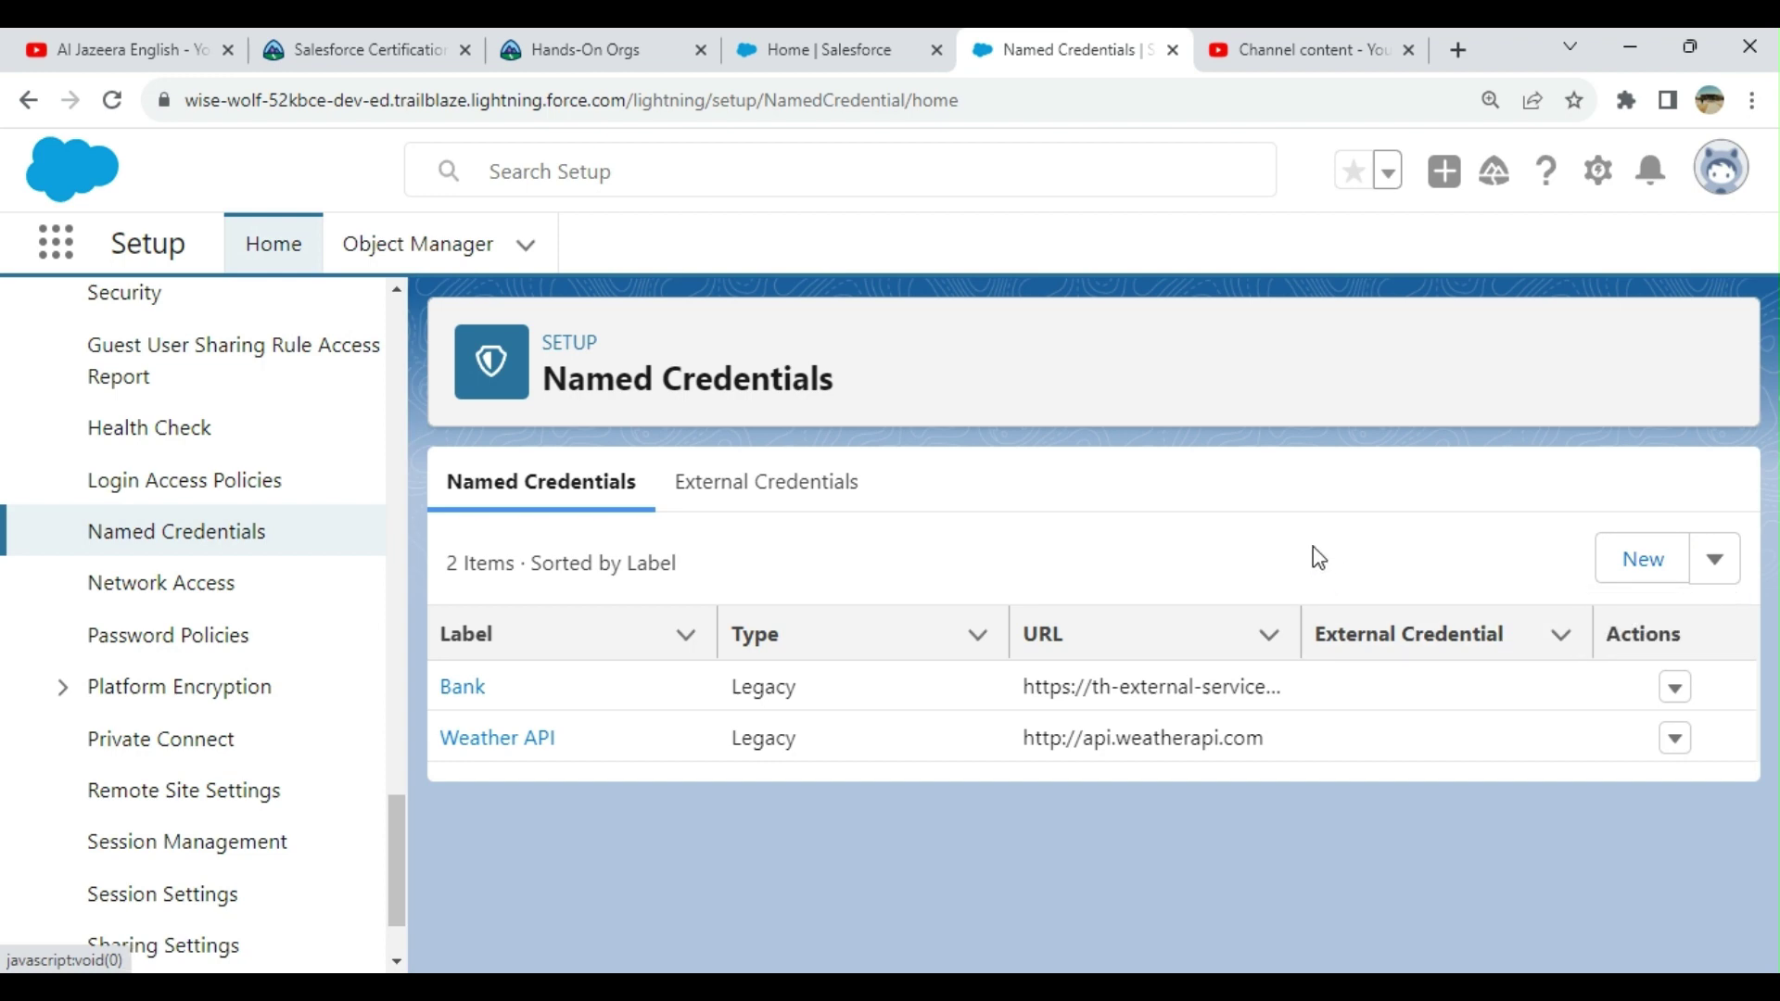
click(1641, 560)
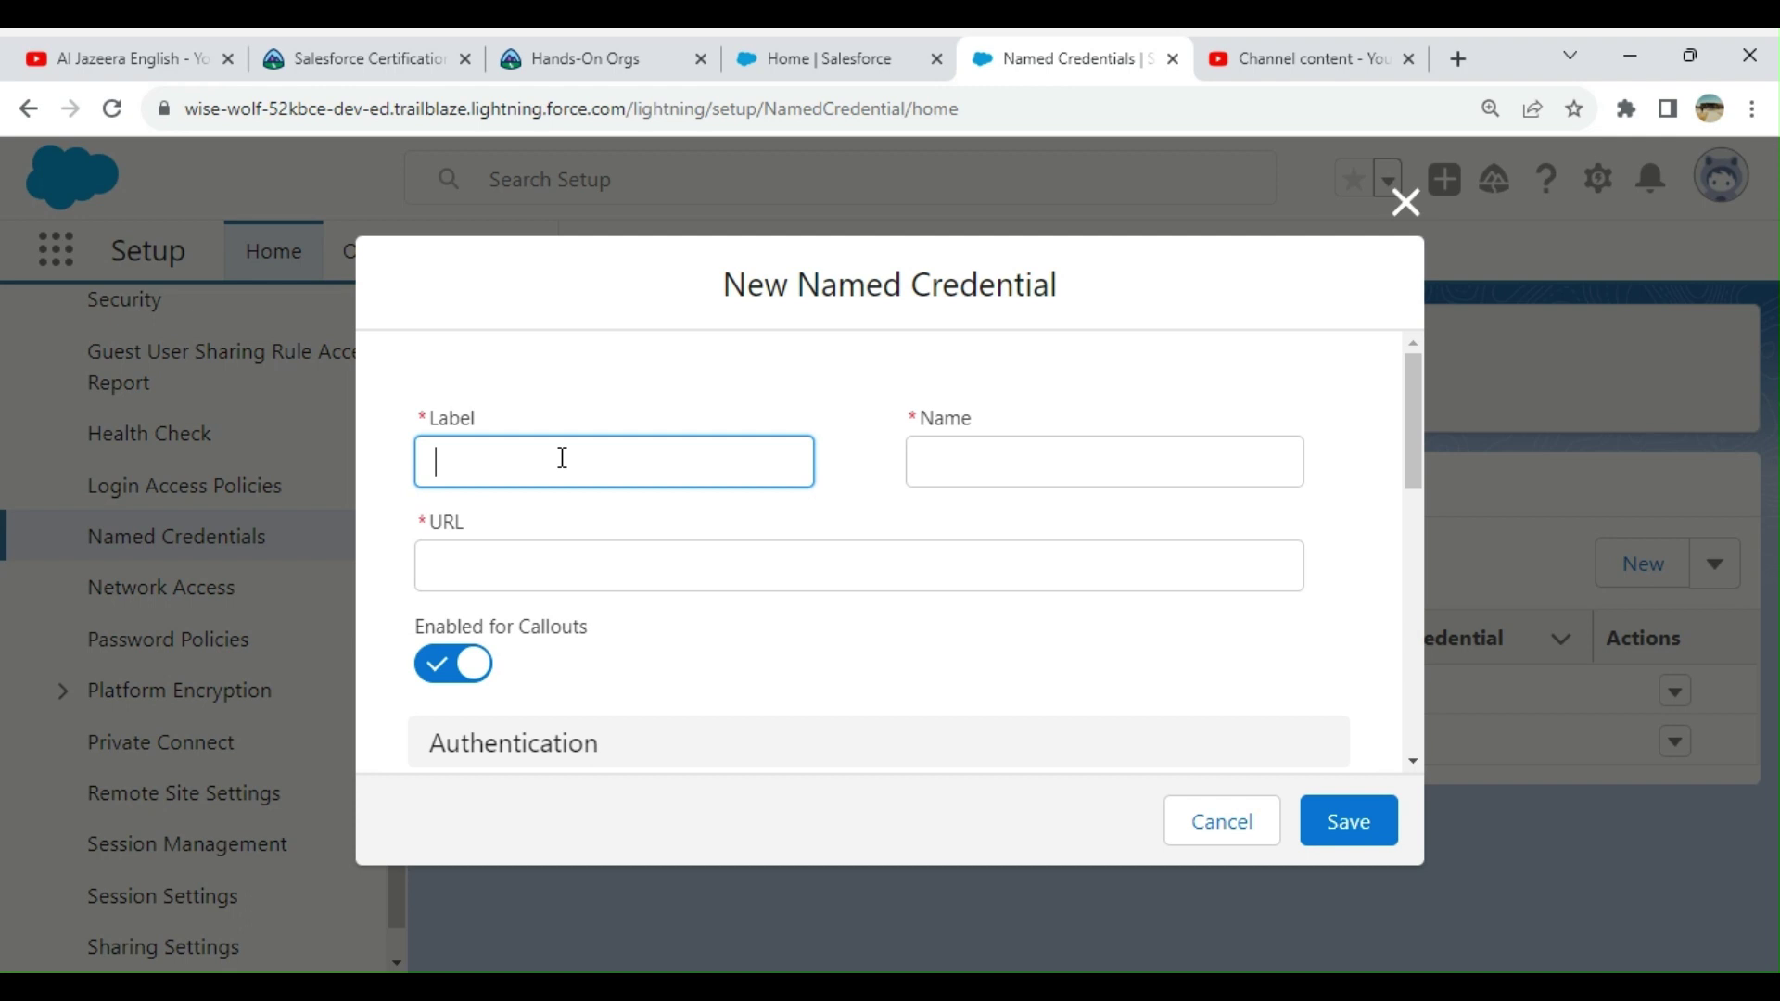
text(test)
key(BackSpace)
key(BackSpace)
key(BackSpace)
key(BackSpace)
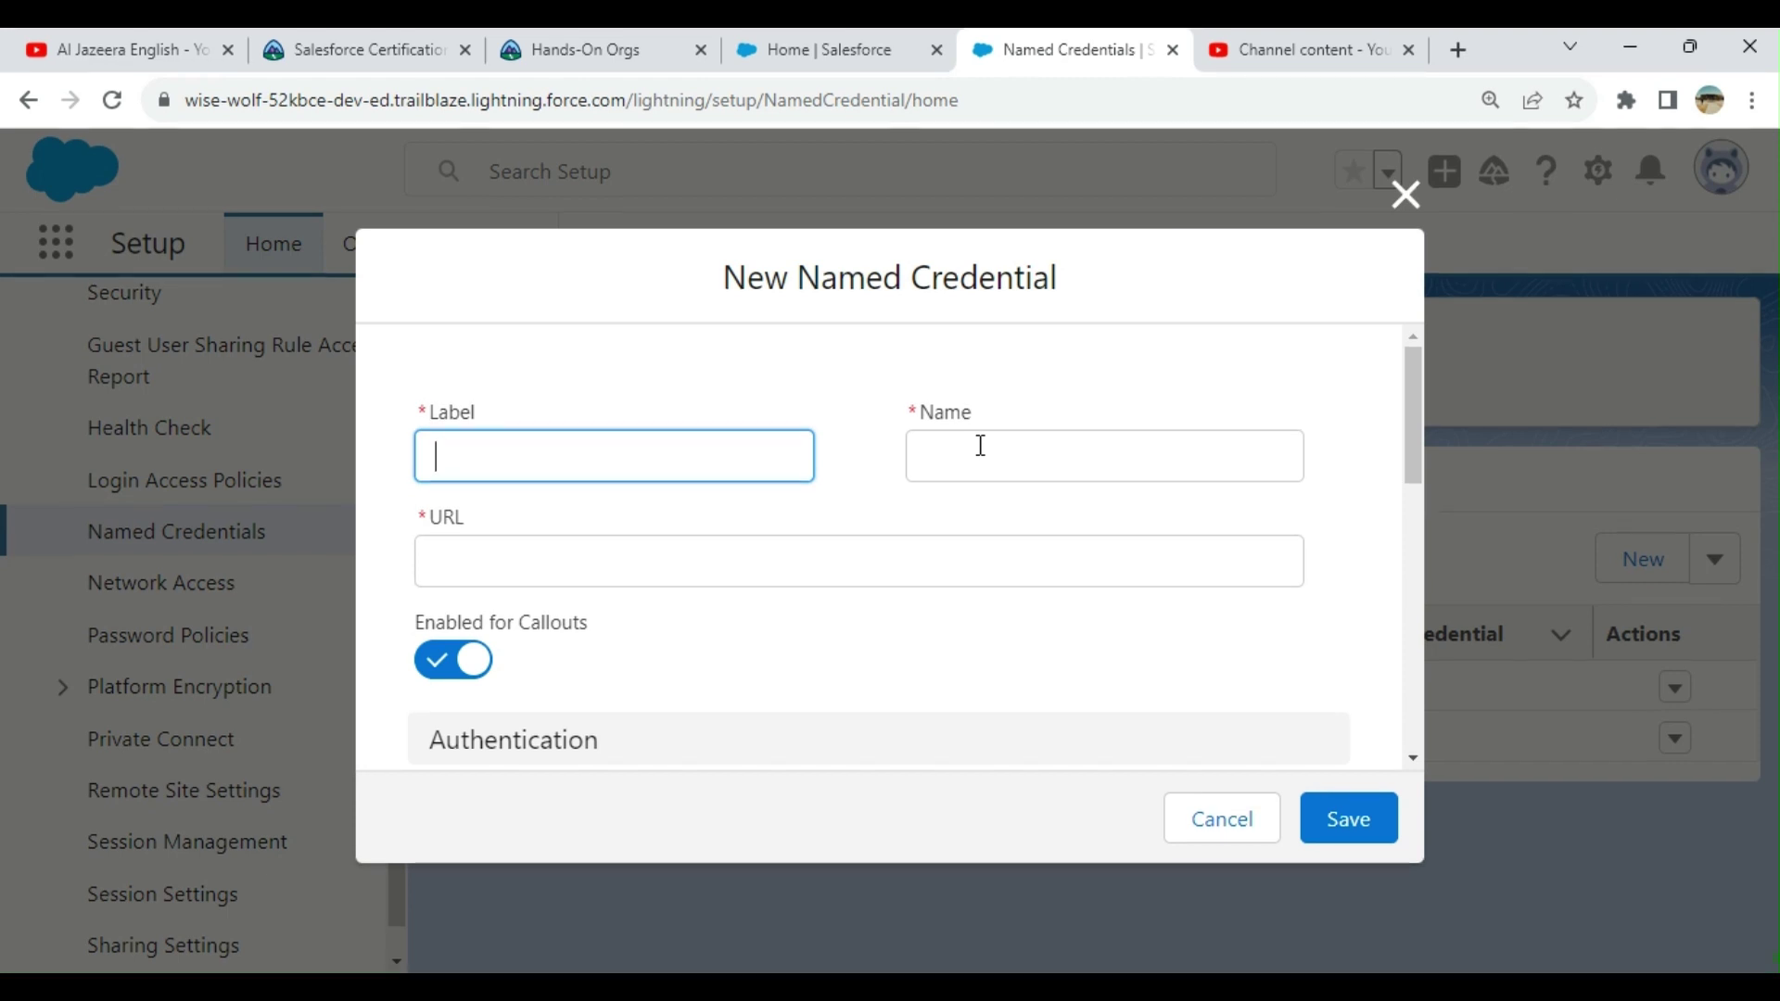
text(Test NC)
click(981, 446)
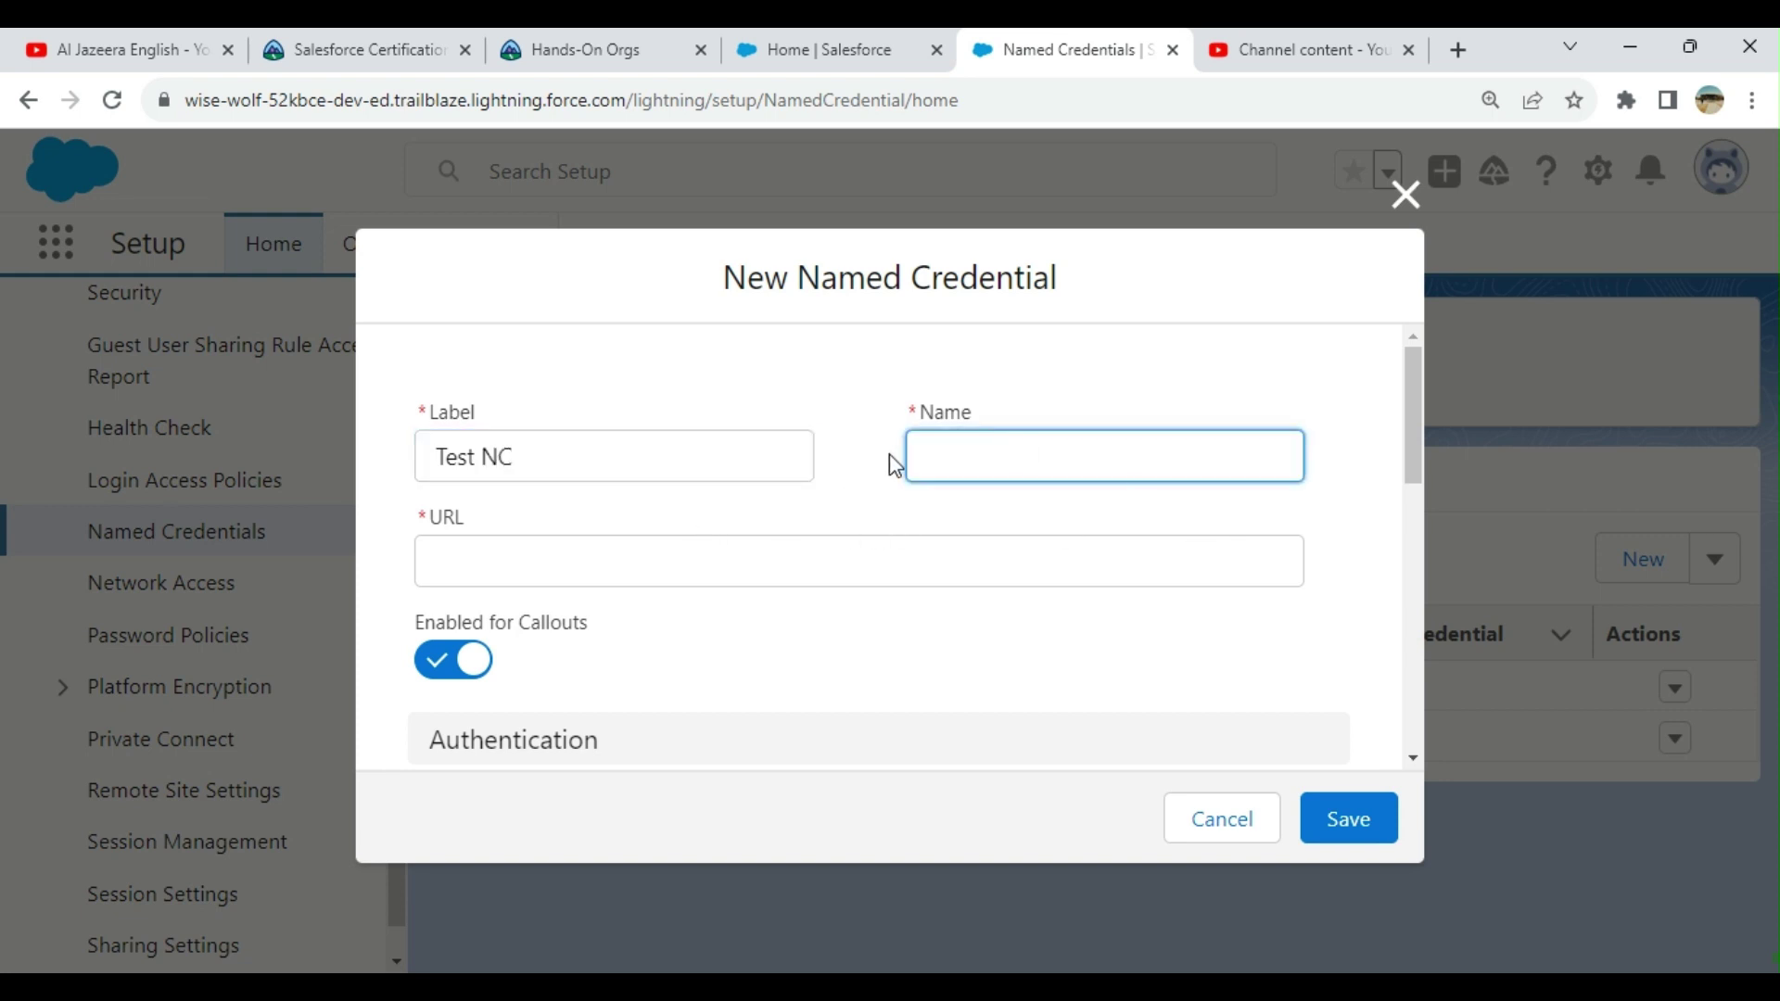
text(TestNC)
click(640, 553)
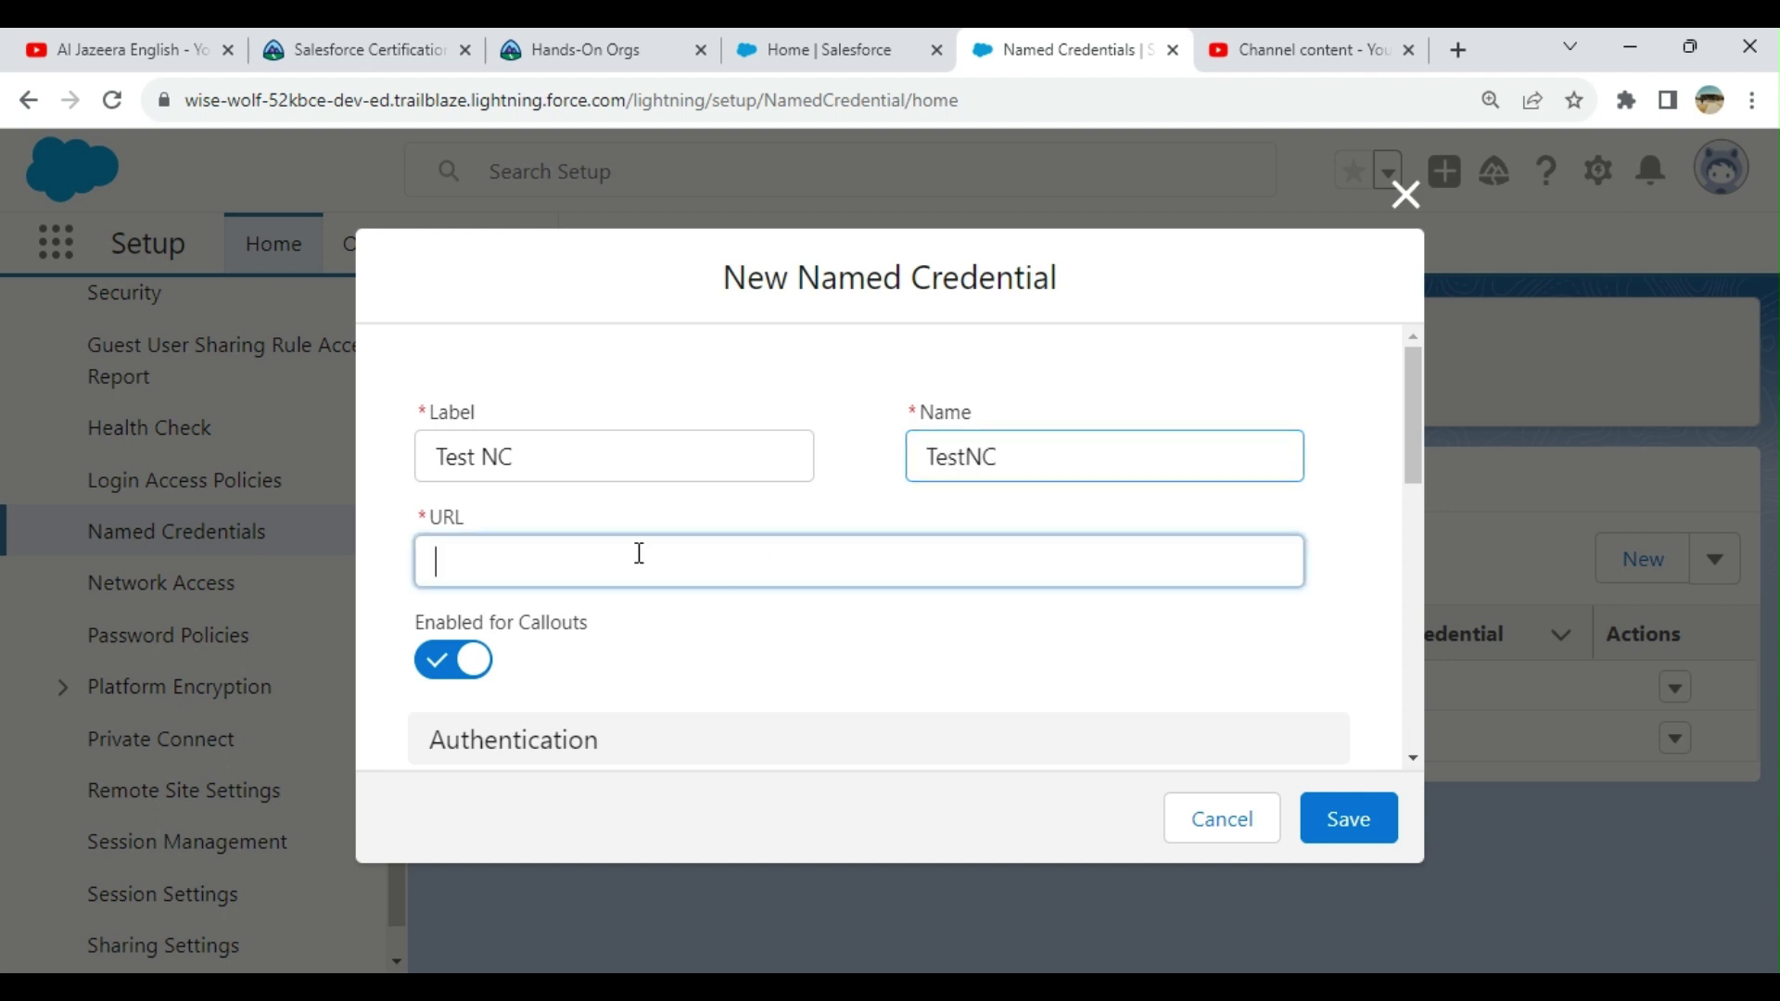
text(ww)
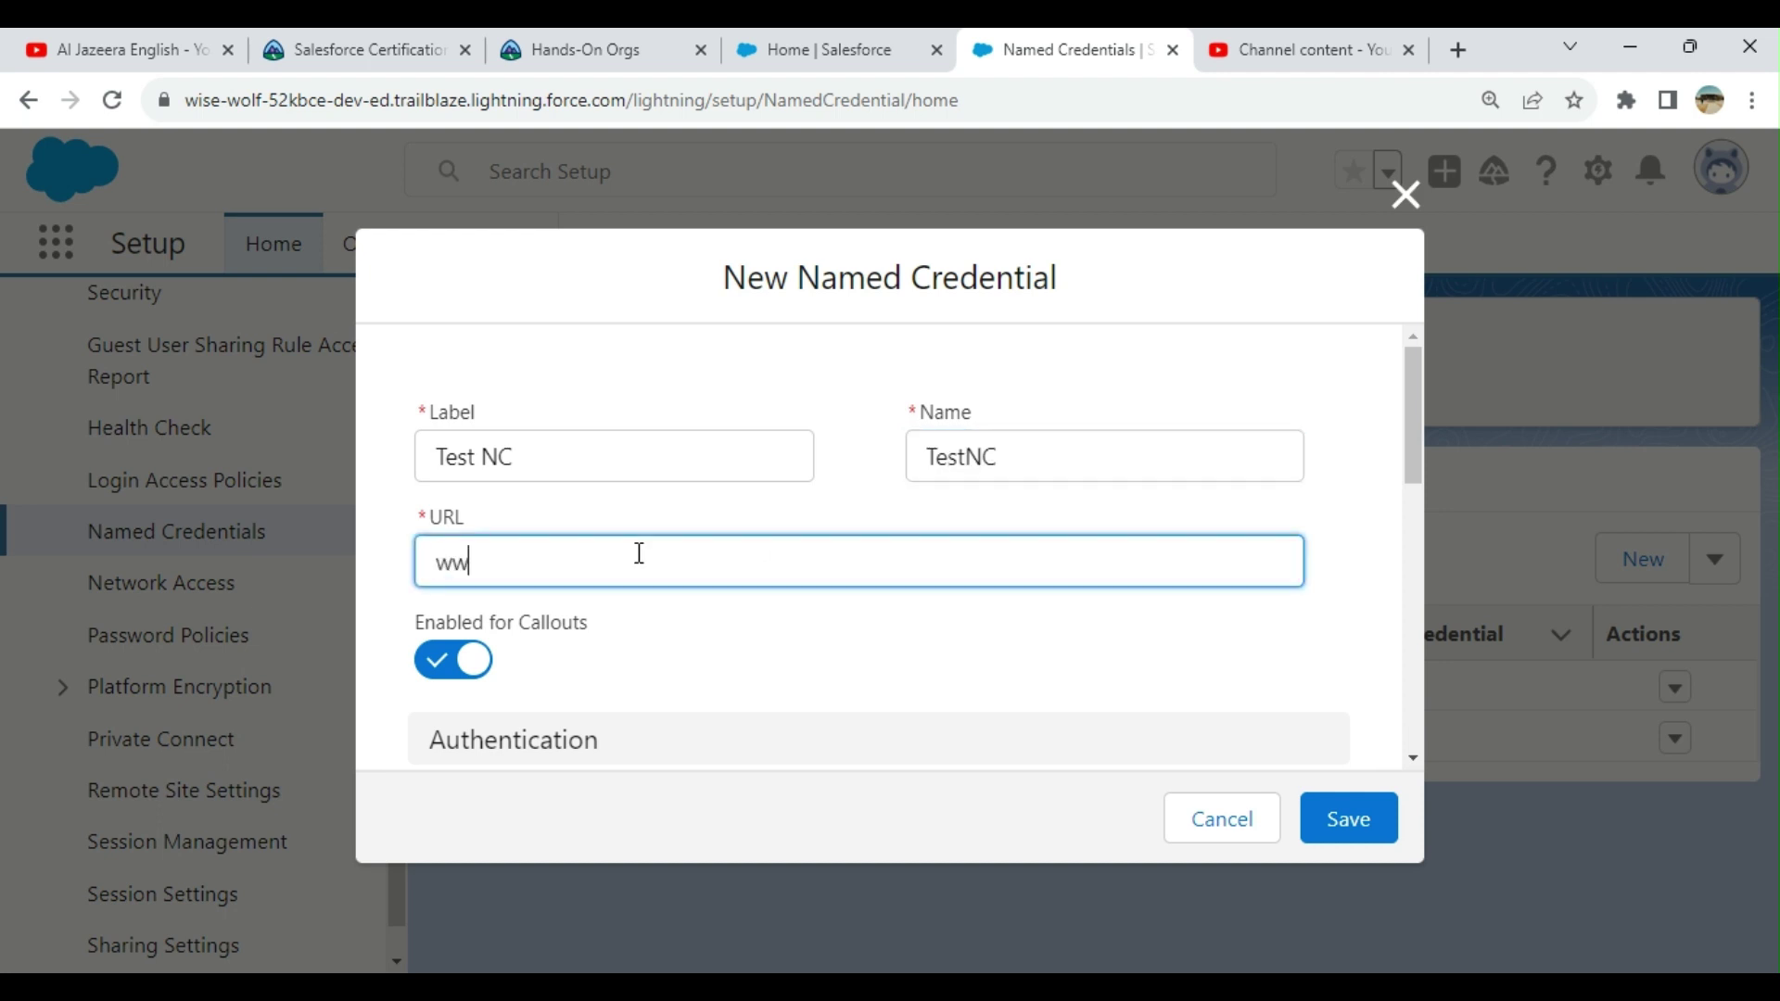
text(w.someu)
text(rl.net)
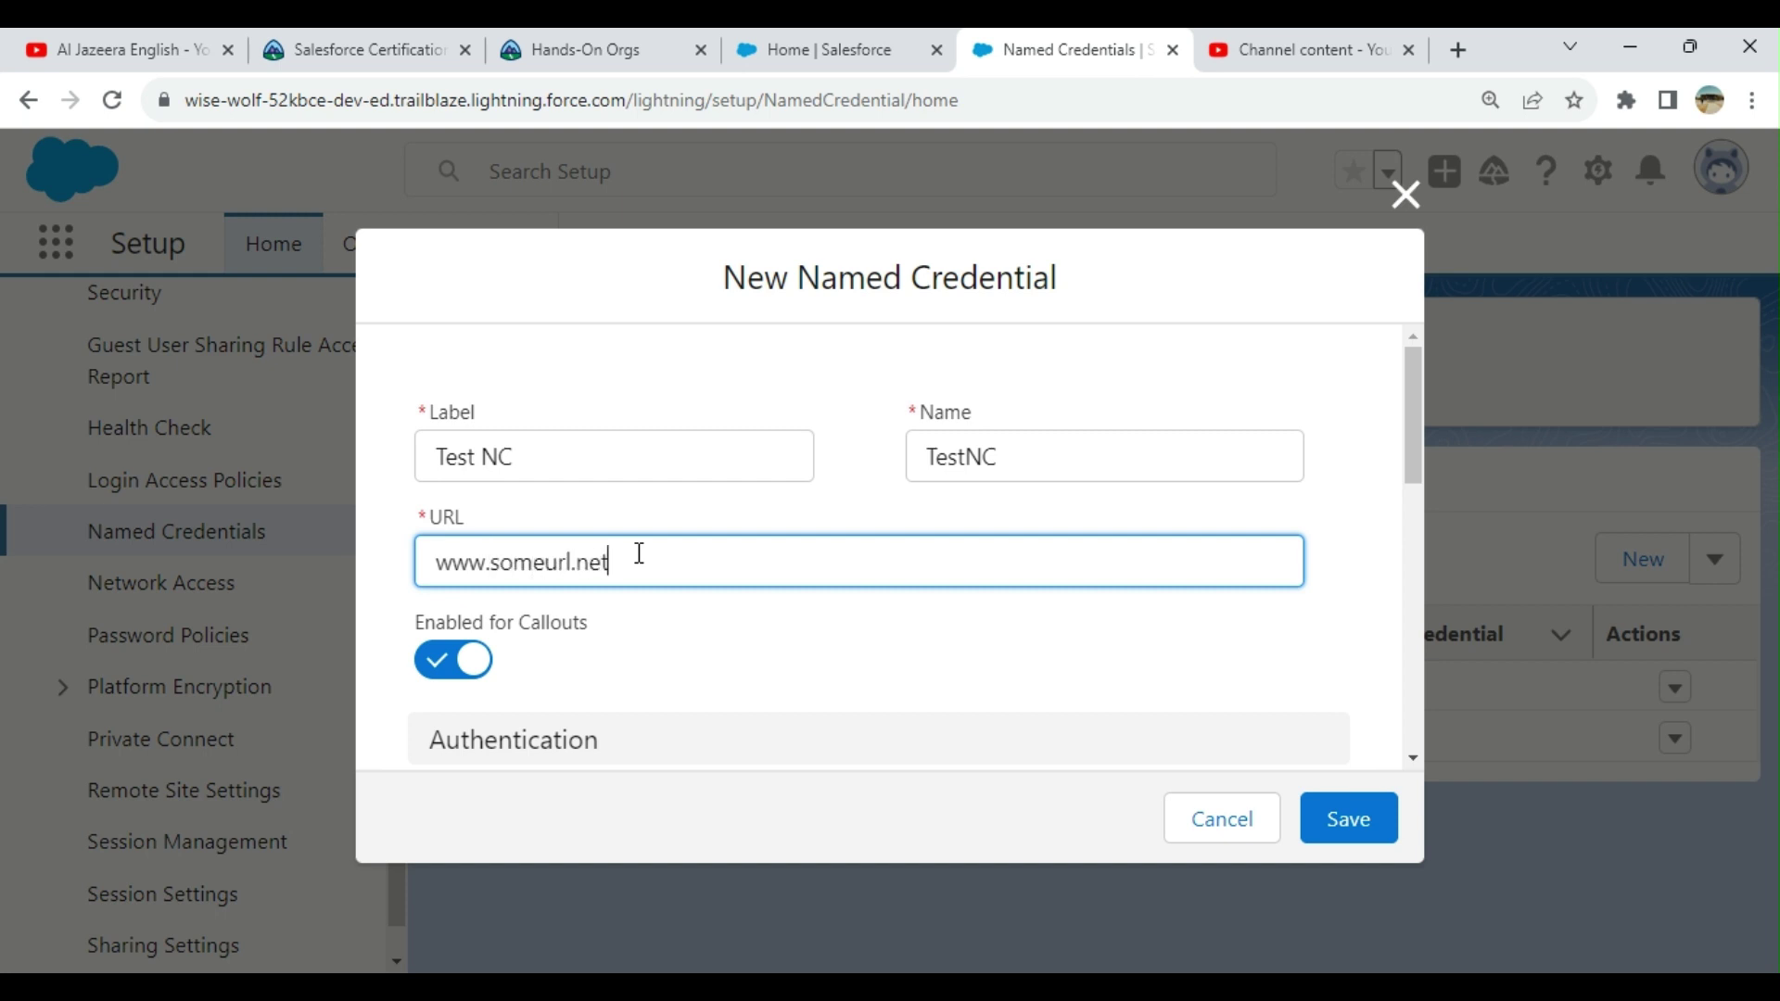
Step: Enter 'eeeeeeeee' as External Credential and search Client Certificates, finding none available
scroll(640, 575, down, 1)
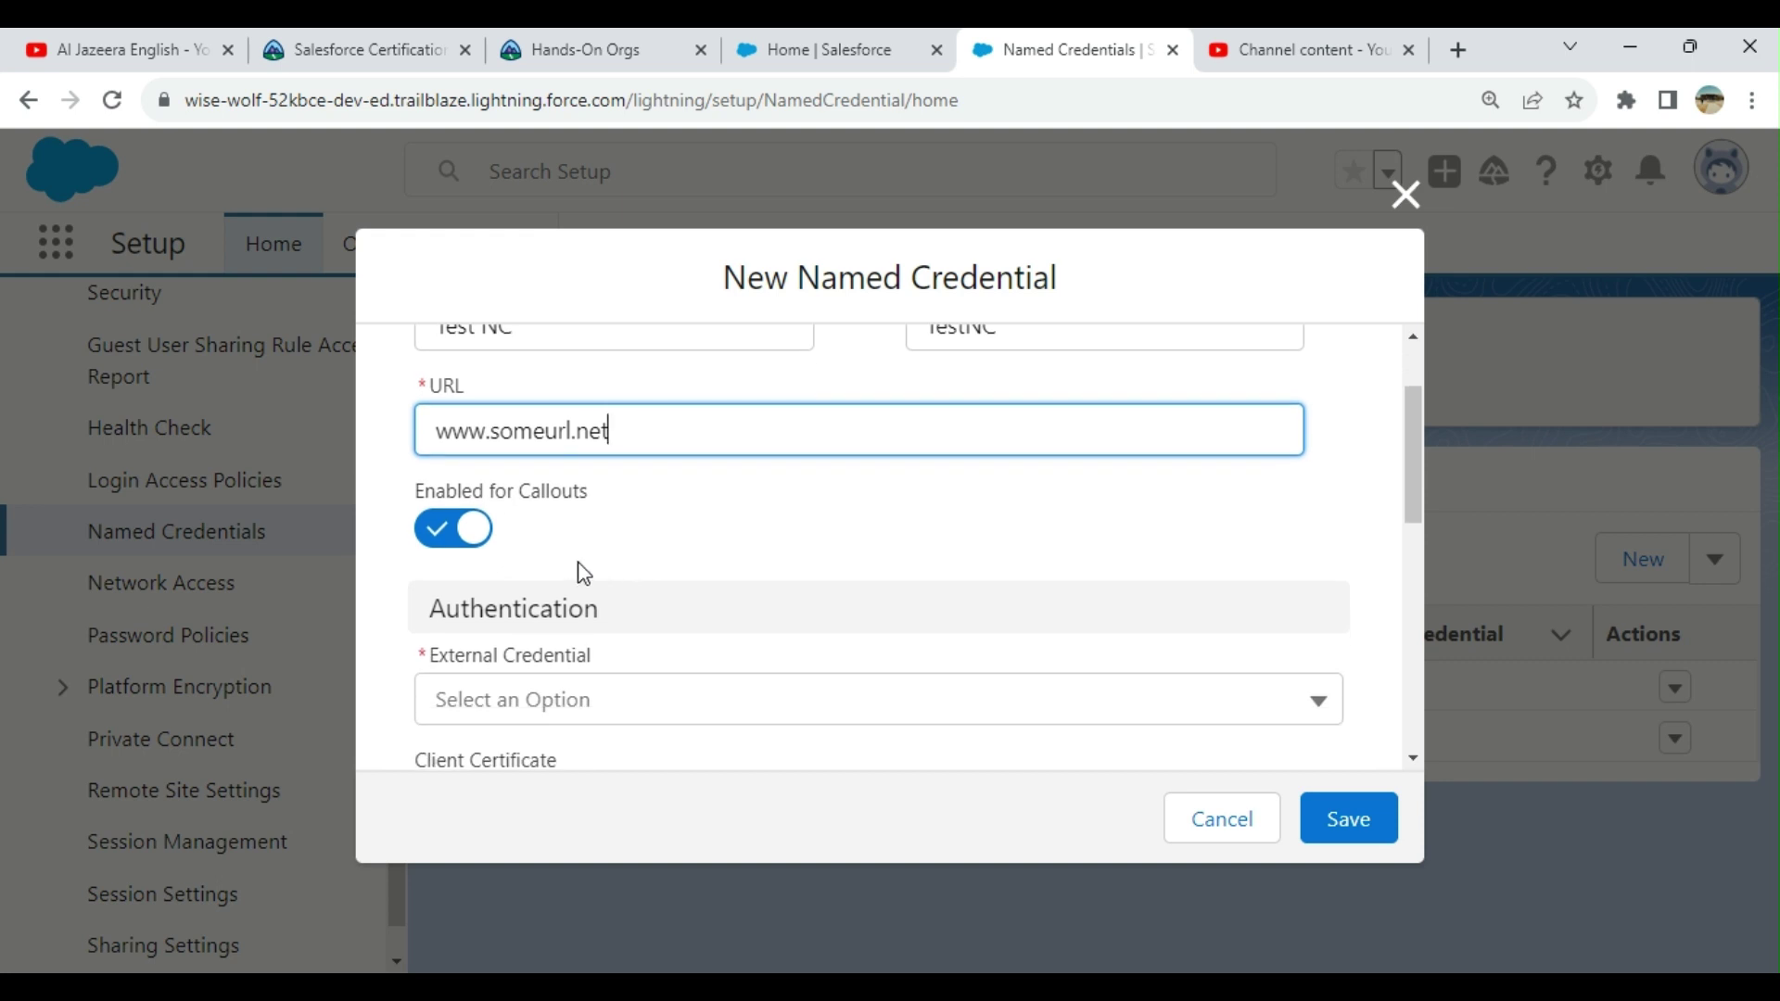
scroll(1046, 497, down, 1)
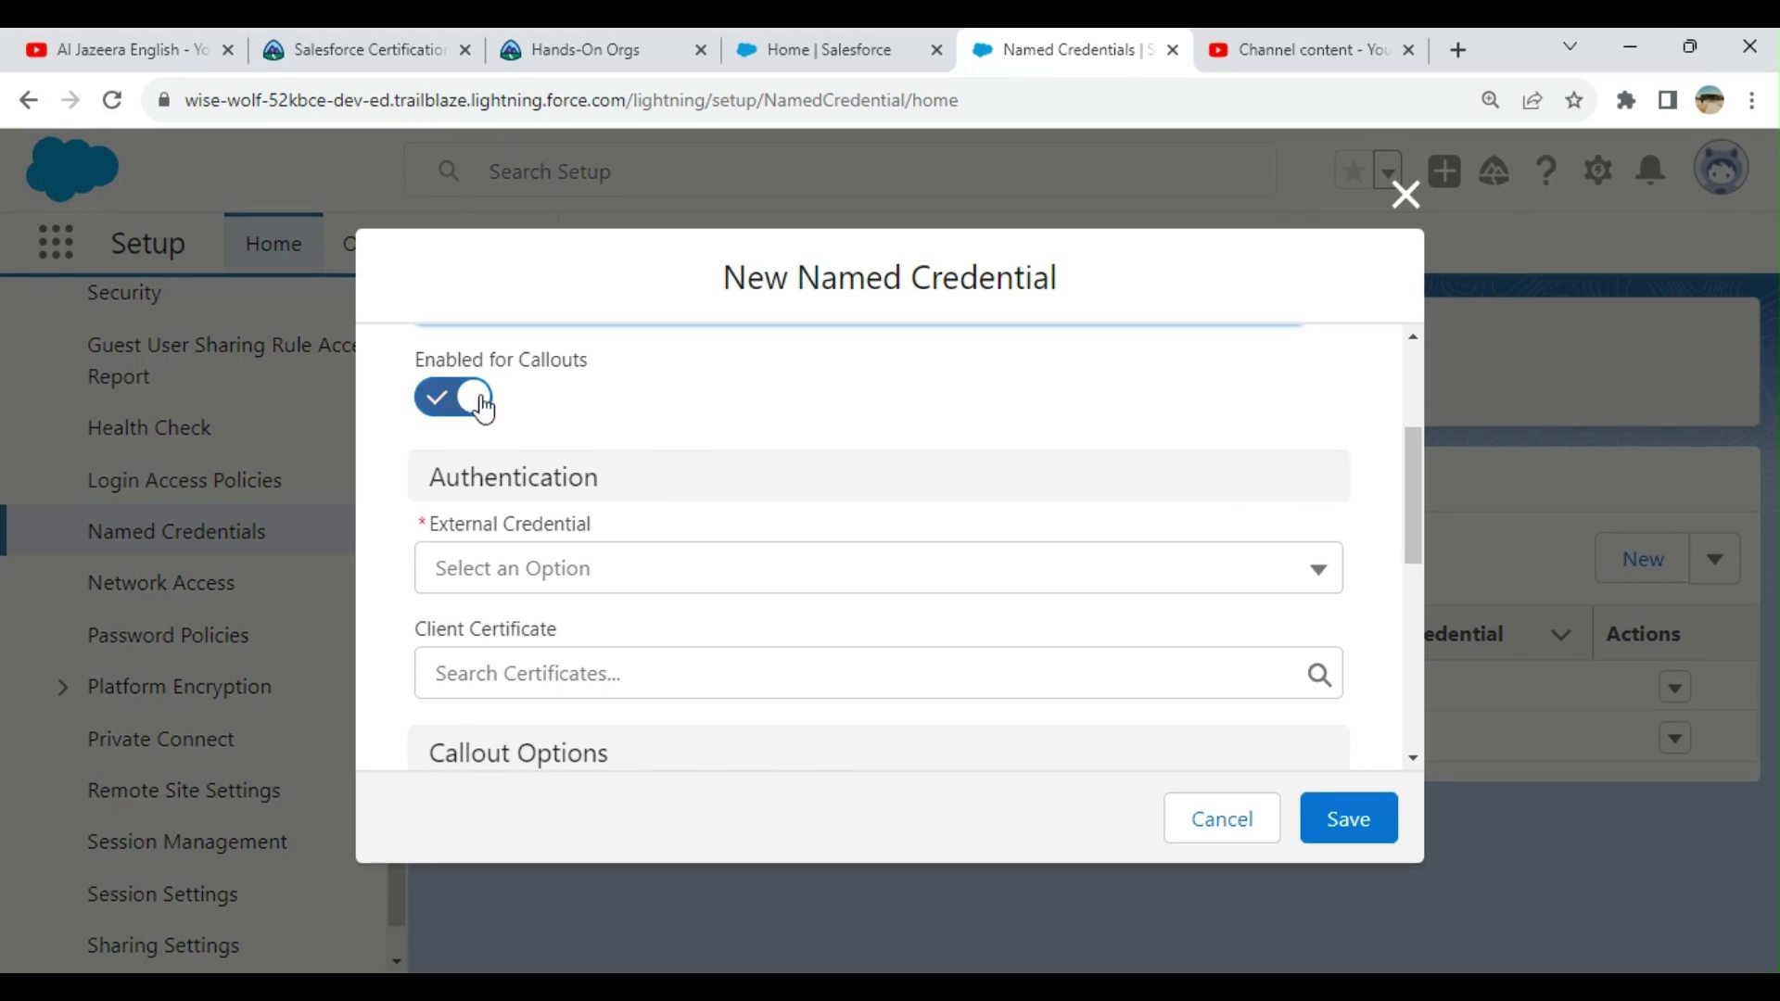
click(719, 583)
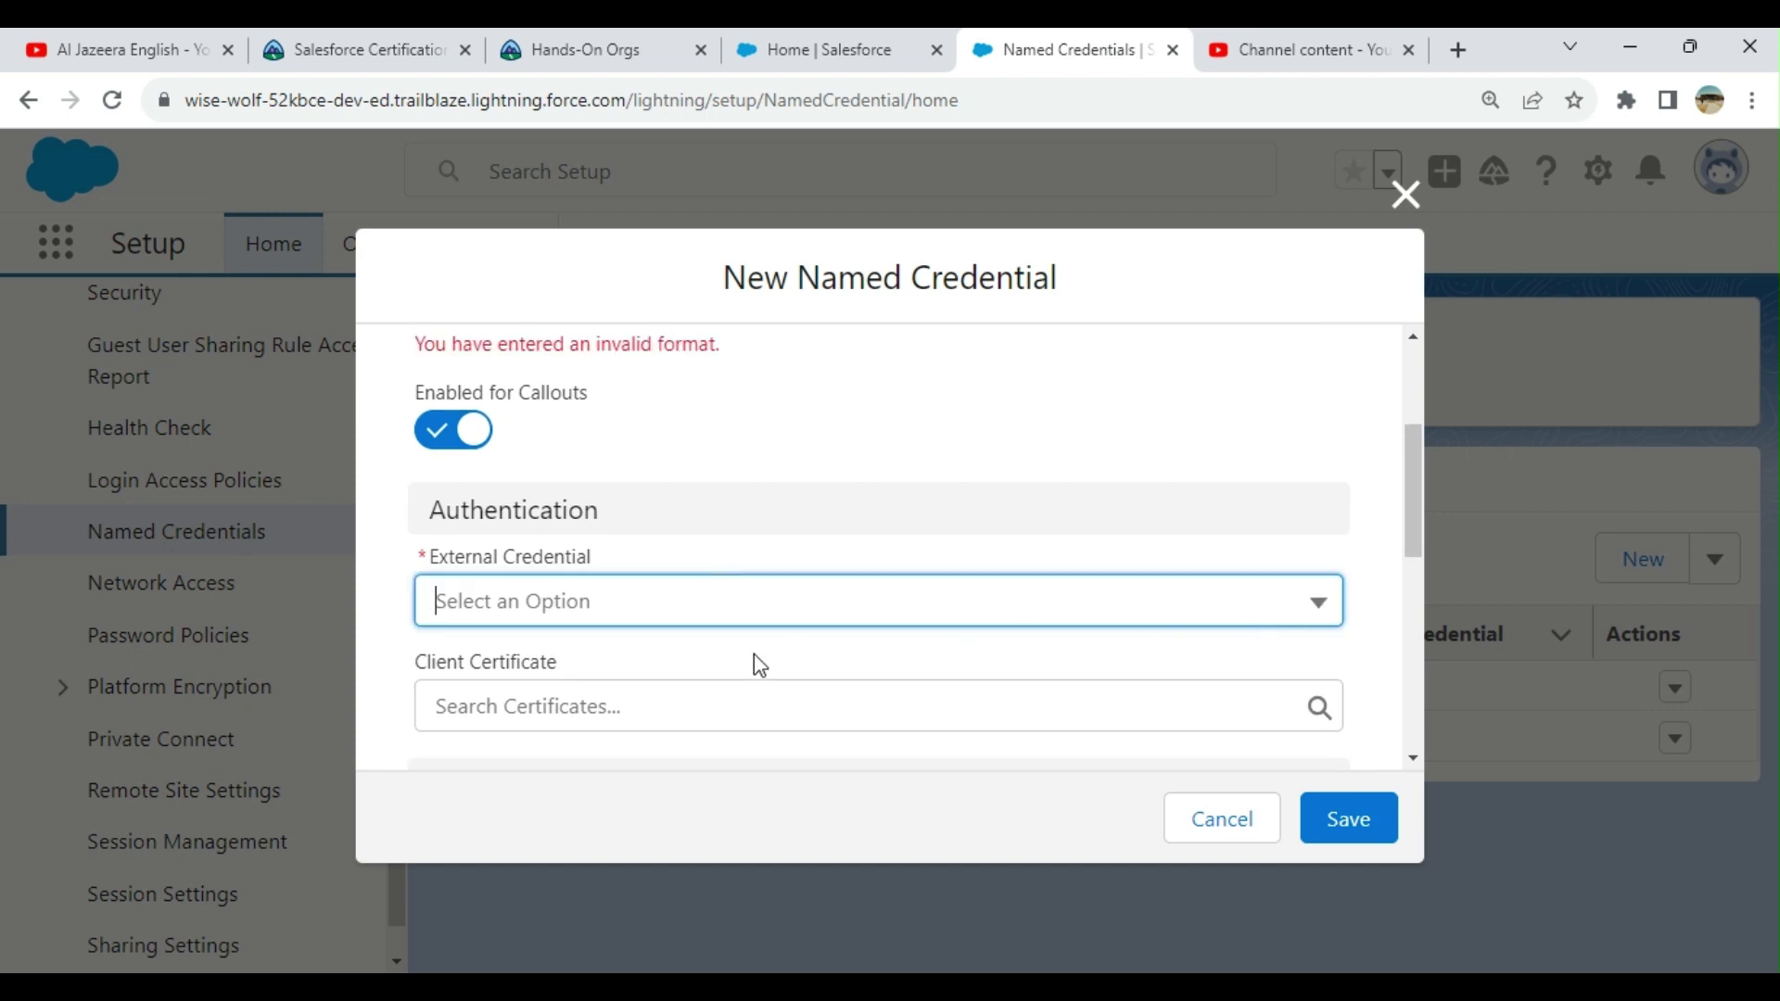
text(eeeeeeeee)
scroll(789, 518, down, 3)
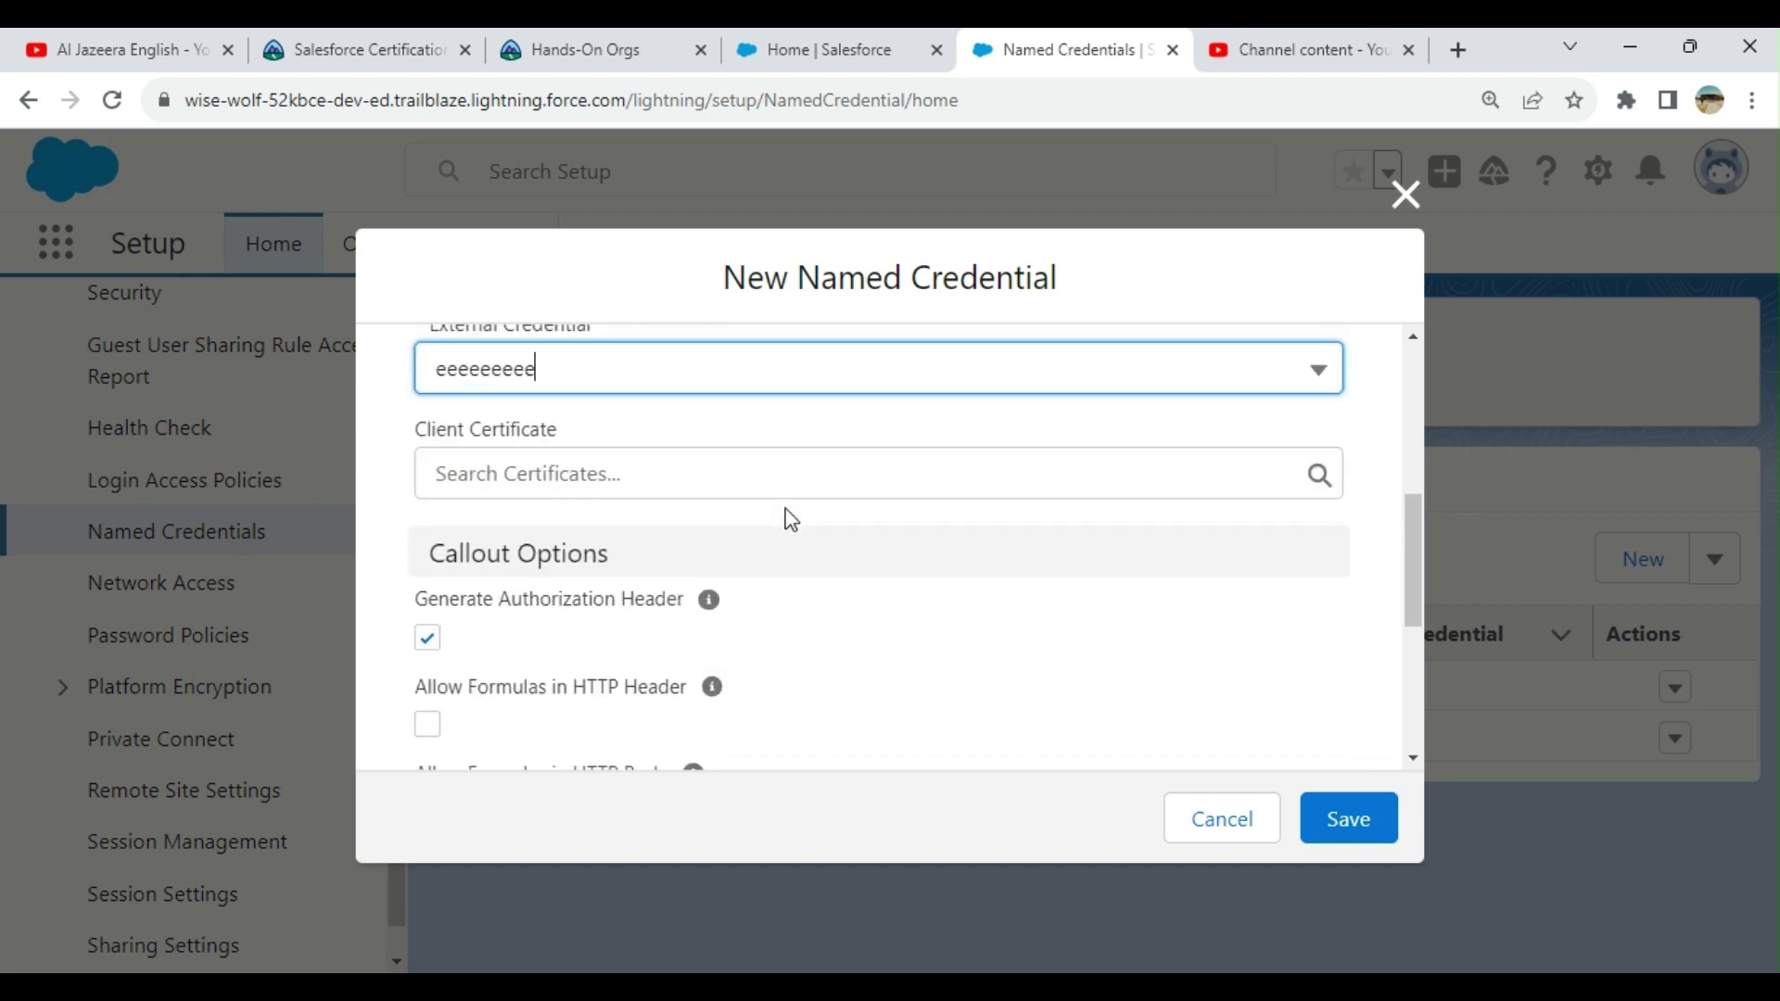
click(619, 450)
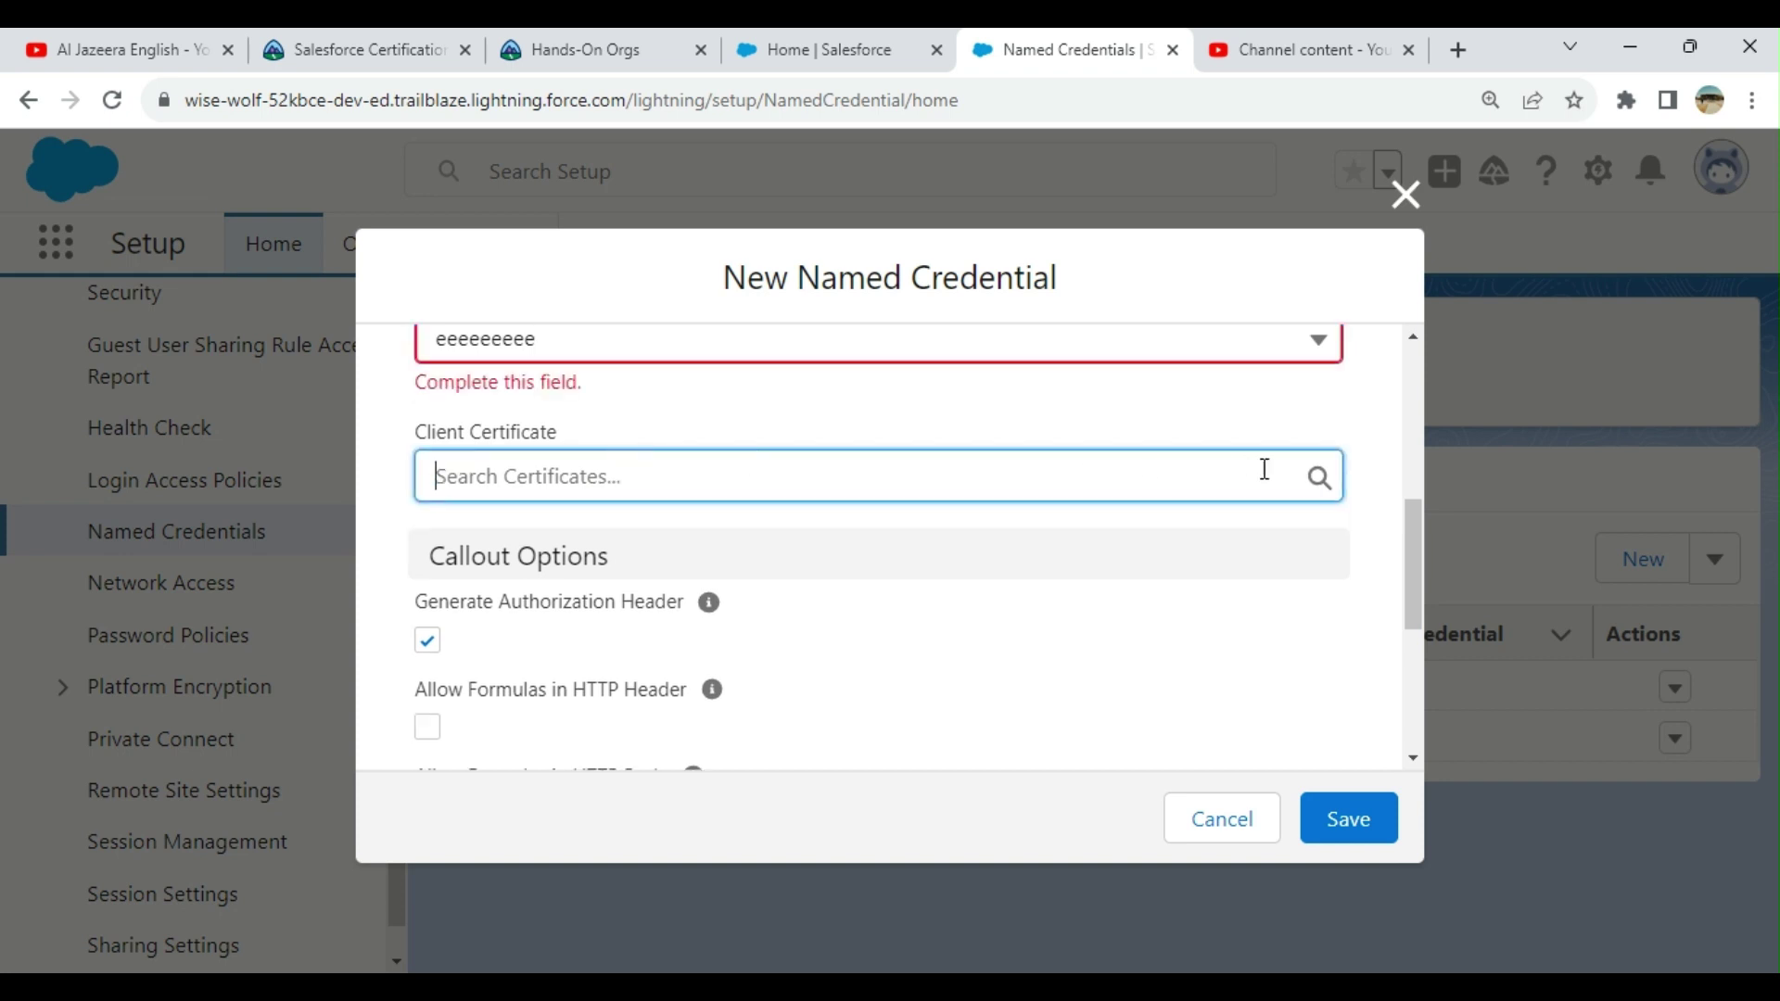
click(1321, 475)
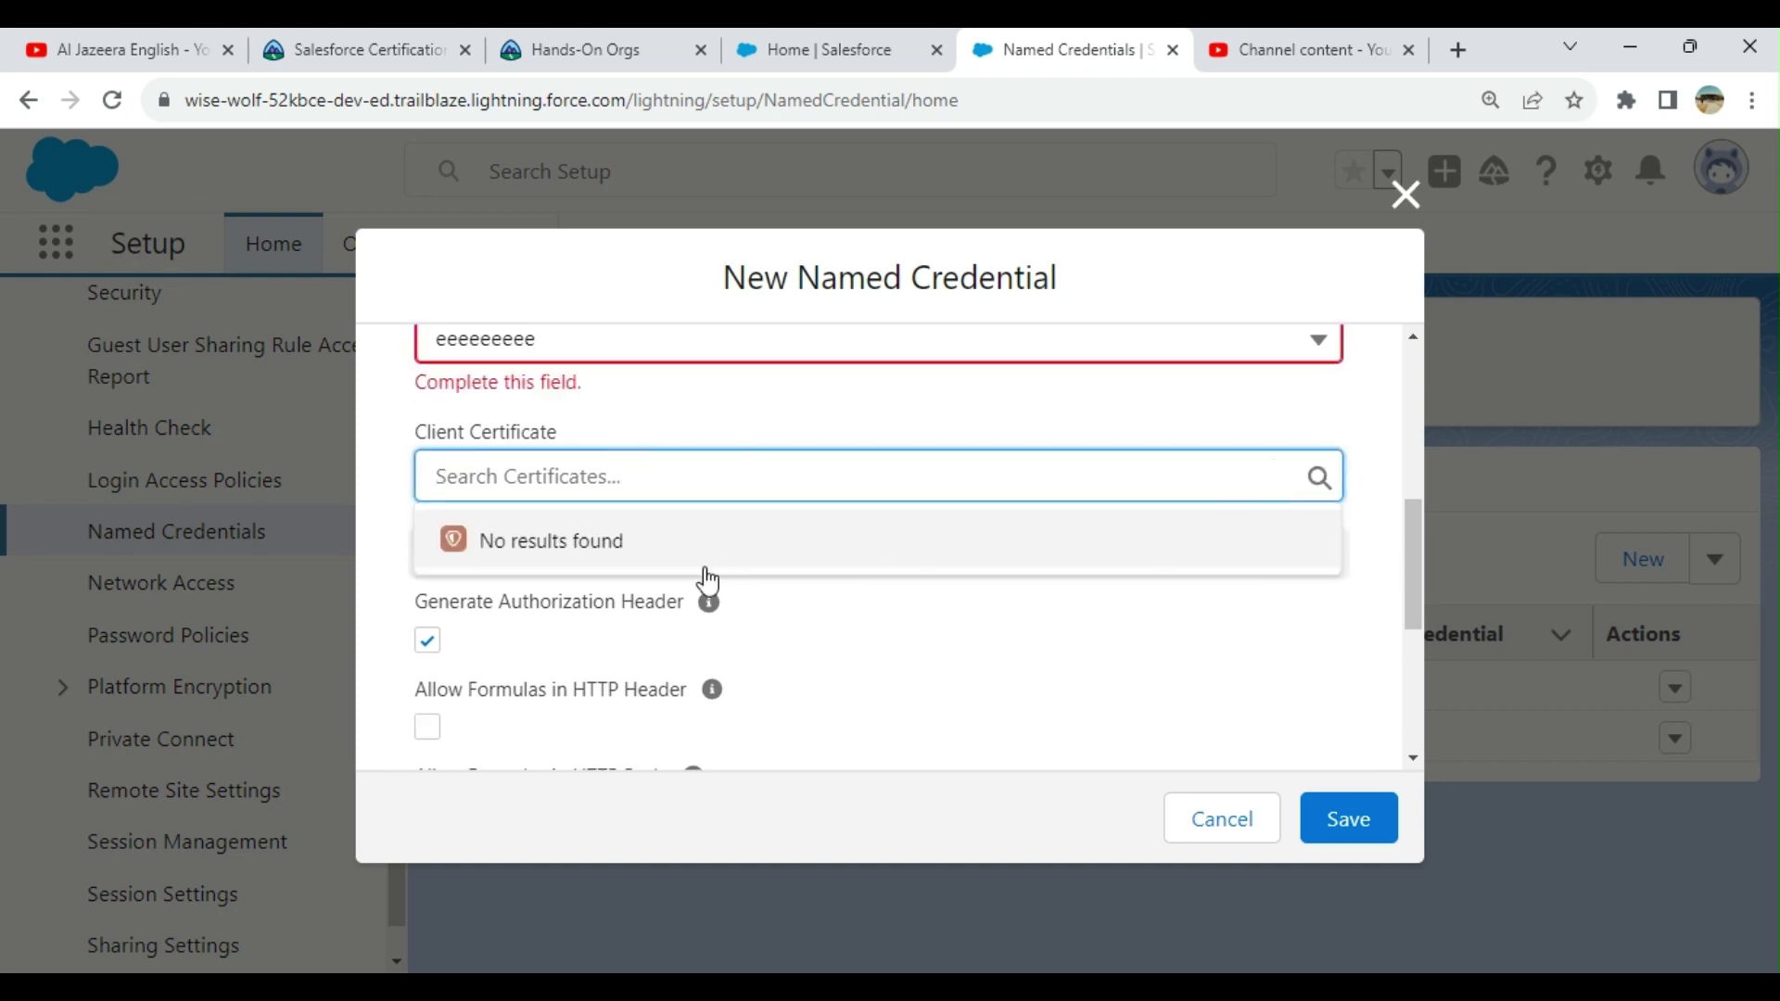
click(608, 441)
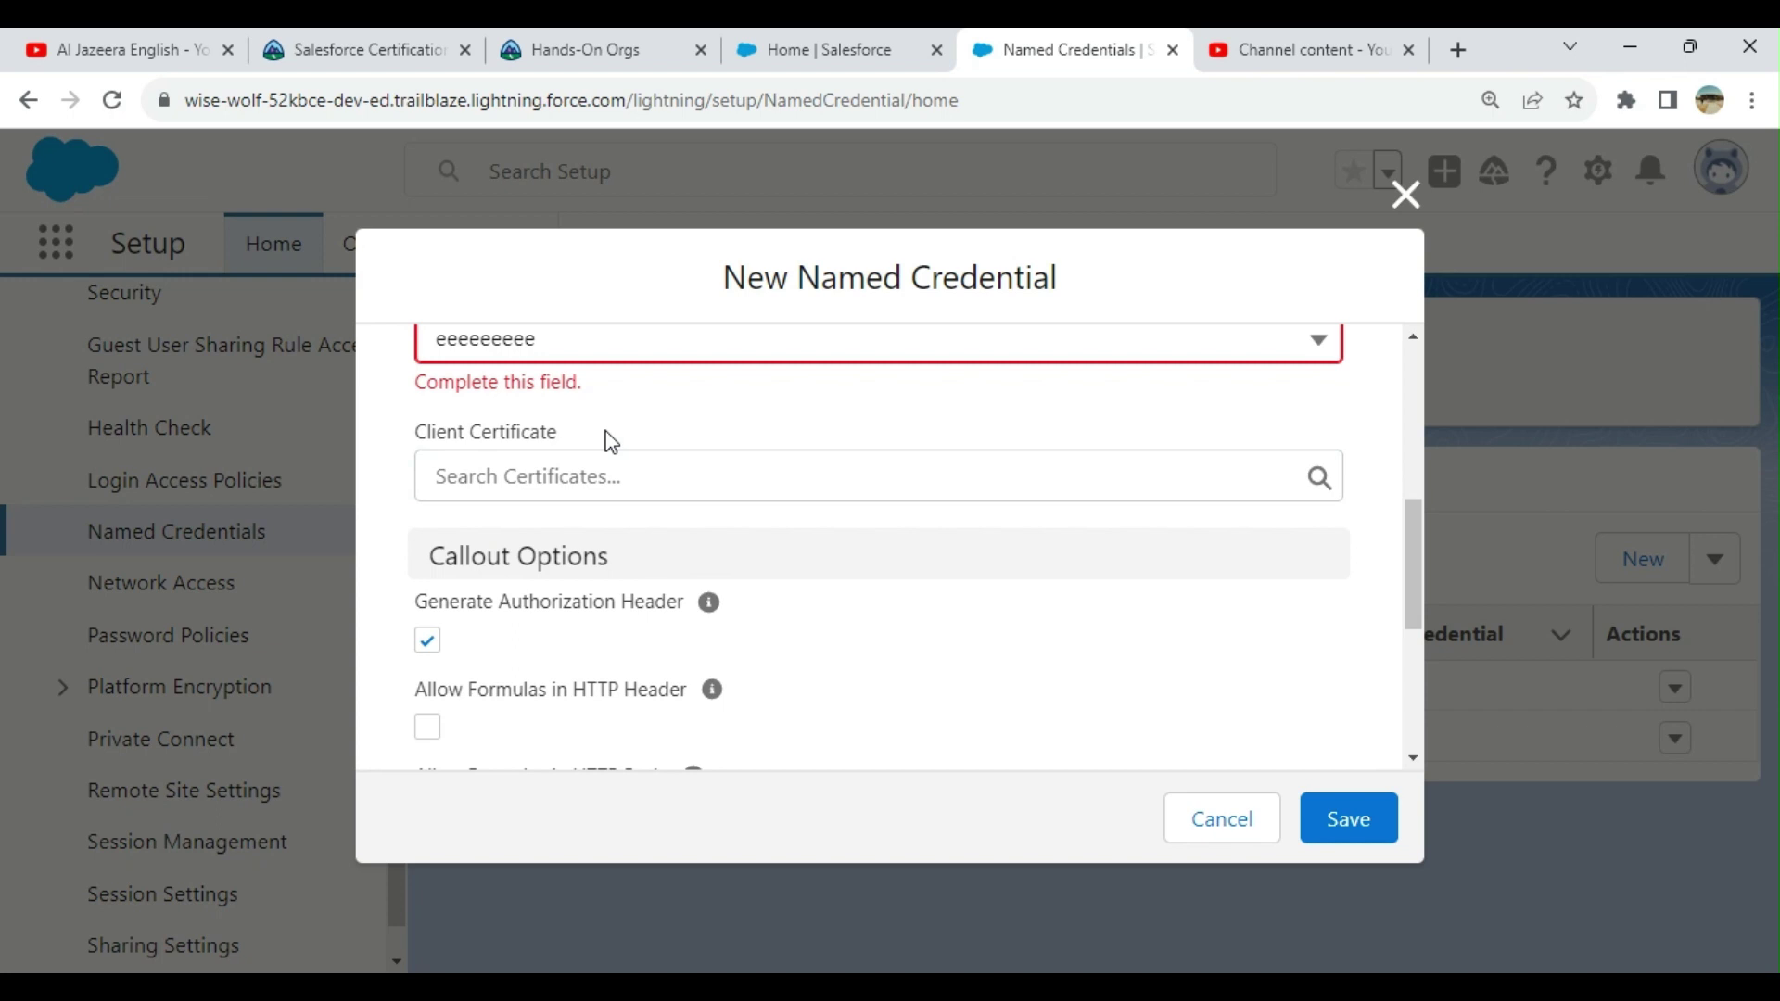
Step: Review the External Credential entry and the Callout Options info tips
scroll(1248, 413, up, 2)
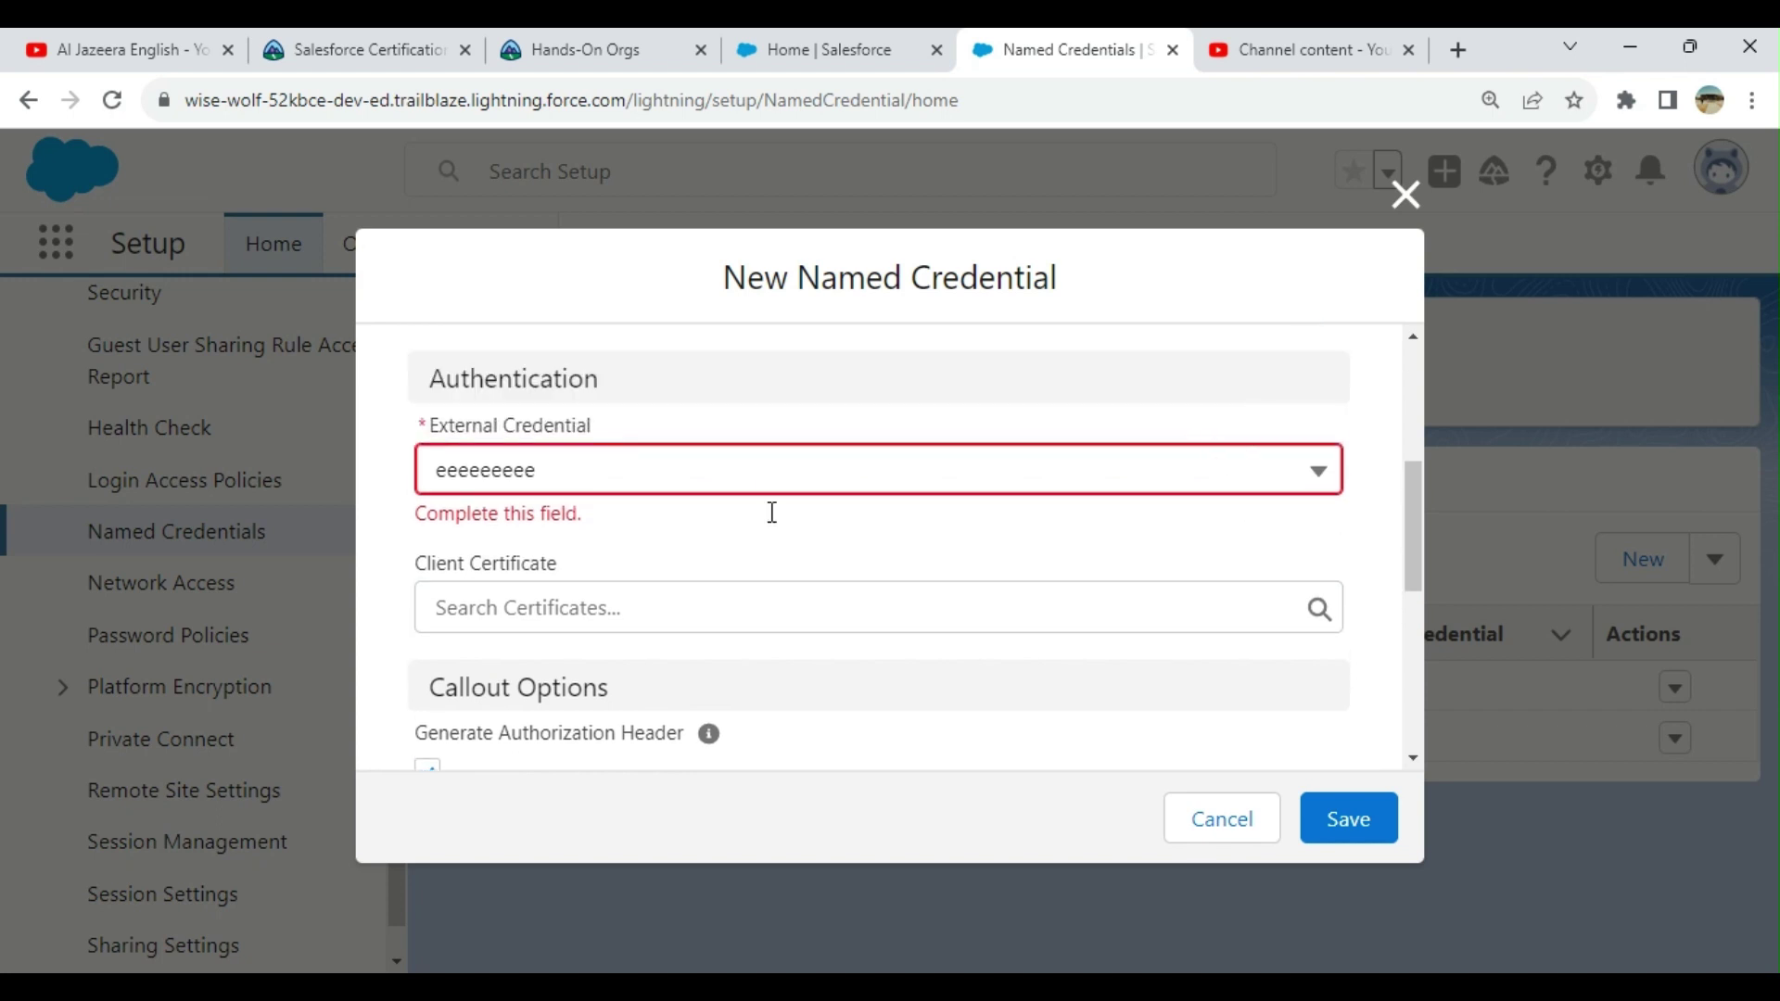
drag(612, 481, 393, 482)
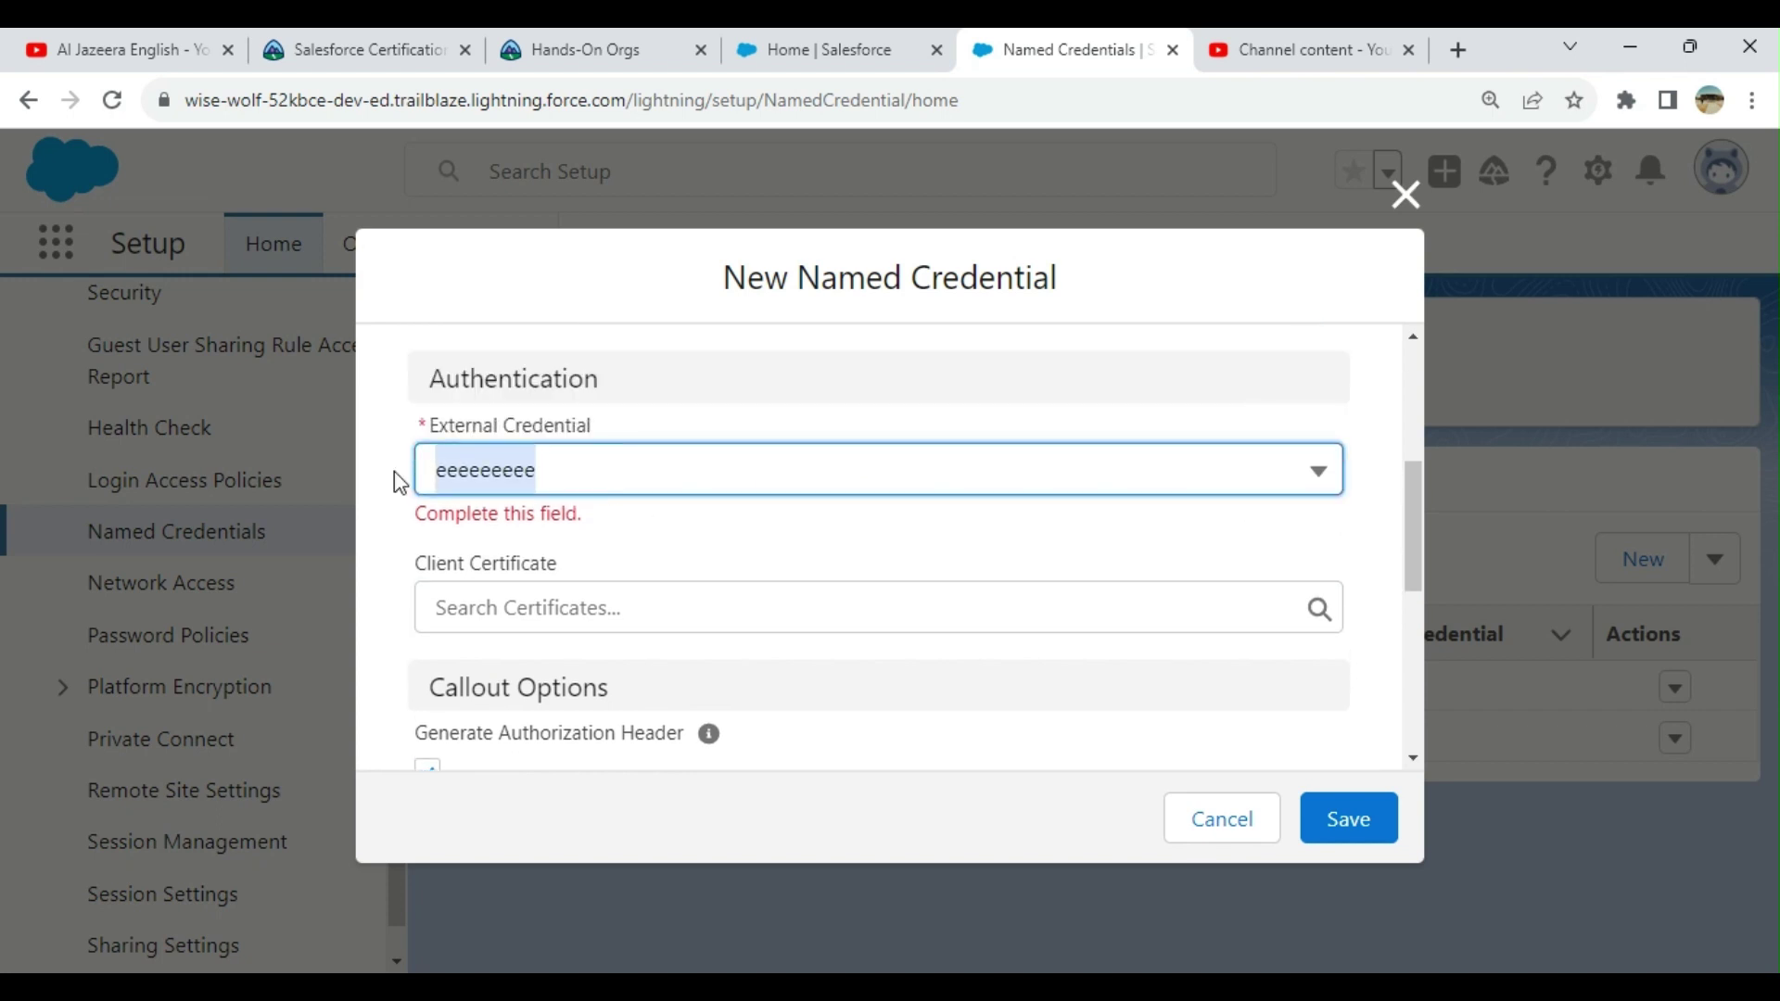
click(583, 455)
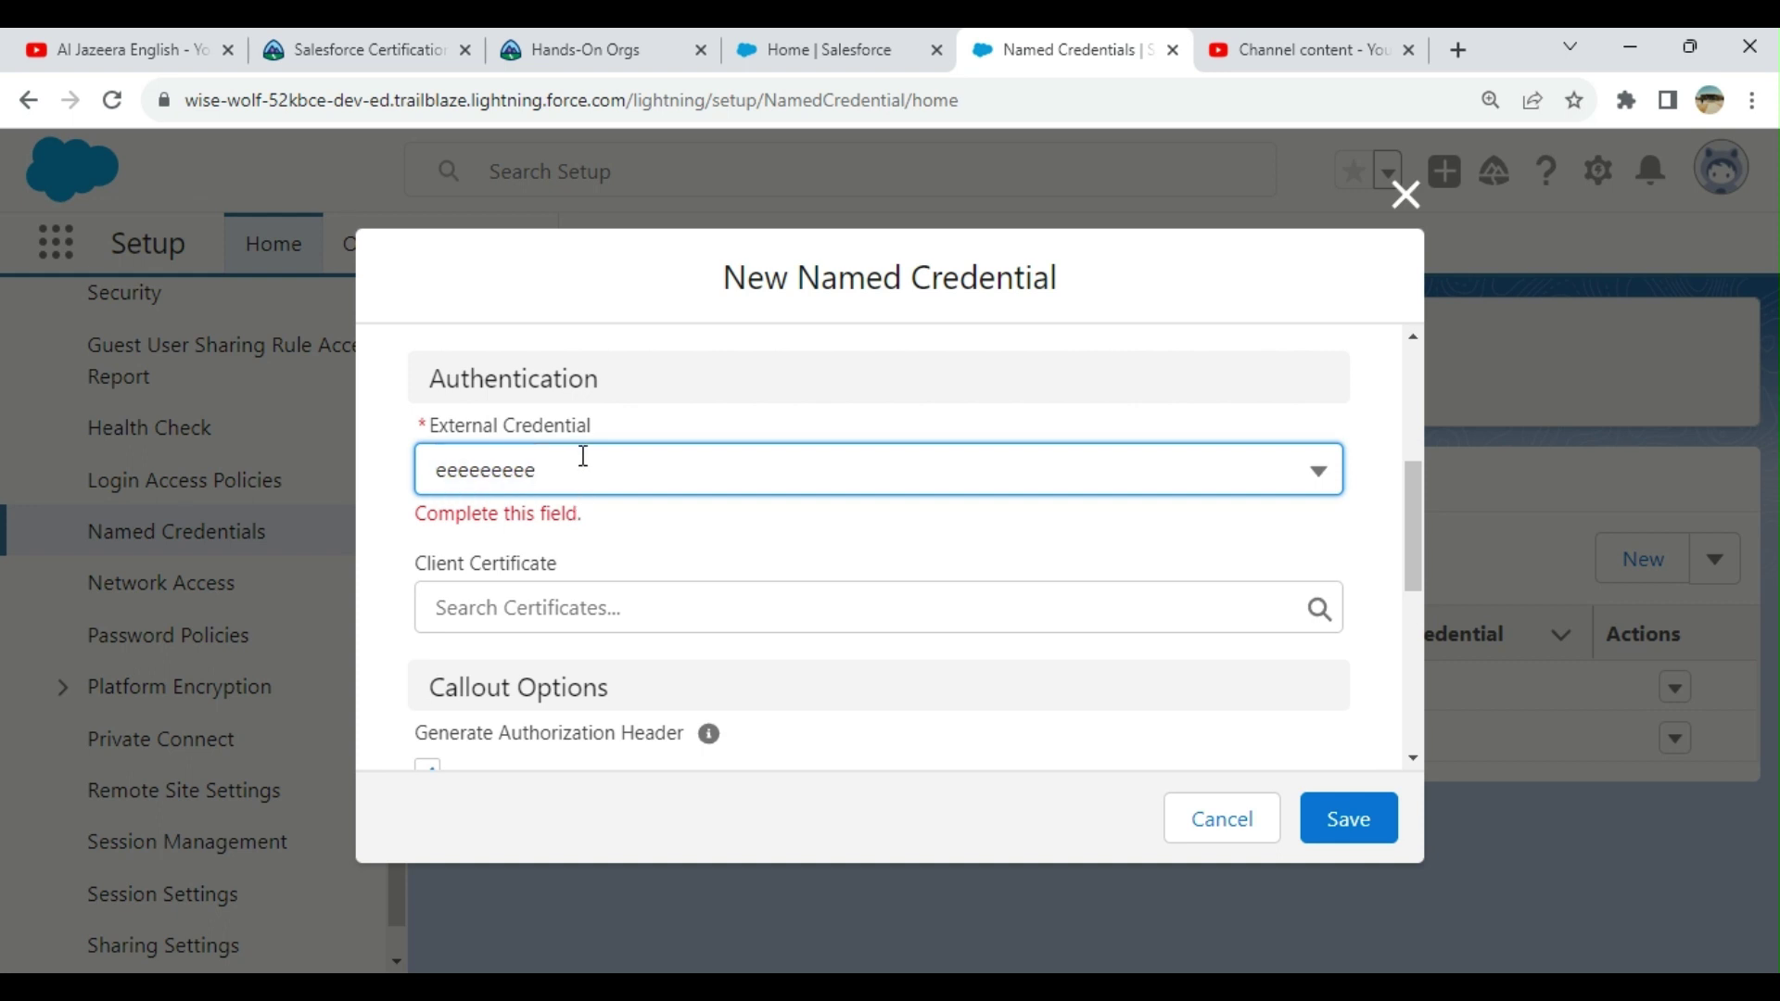
scroll(1240, 448, down, 3)
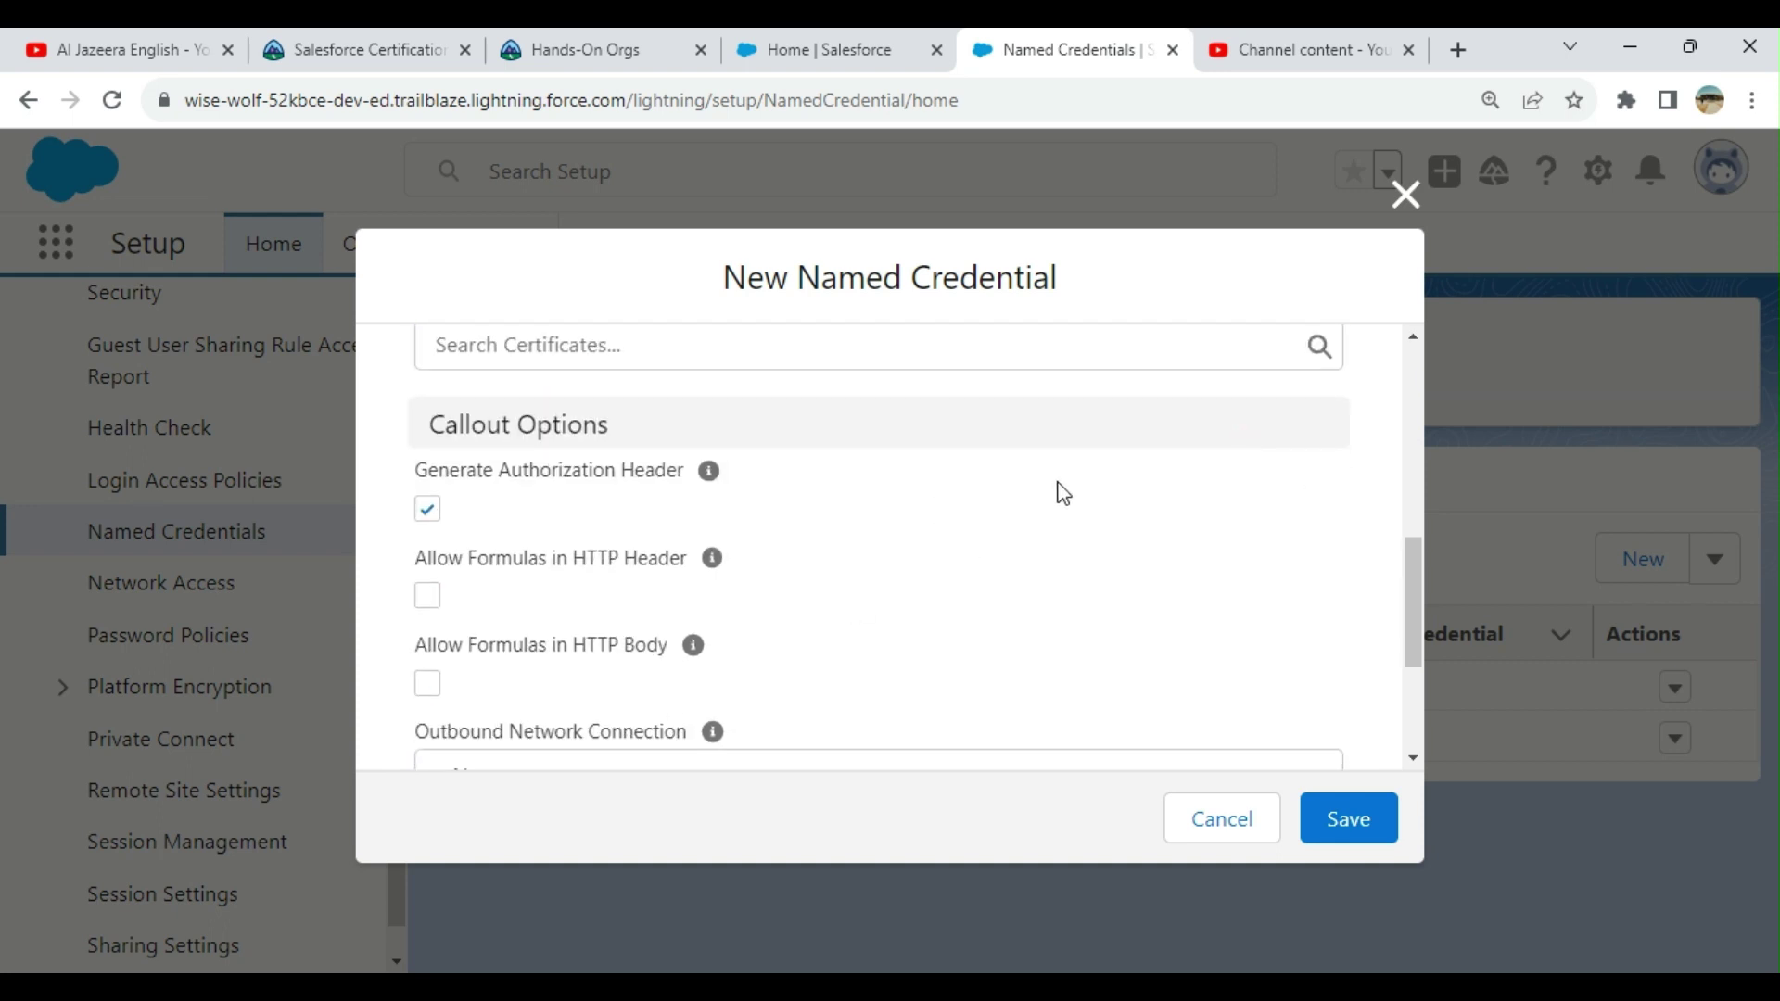
scroll(1281, 436, up, 3)
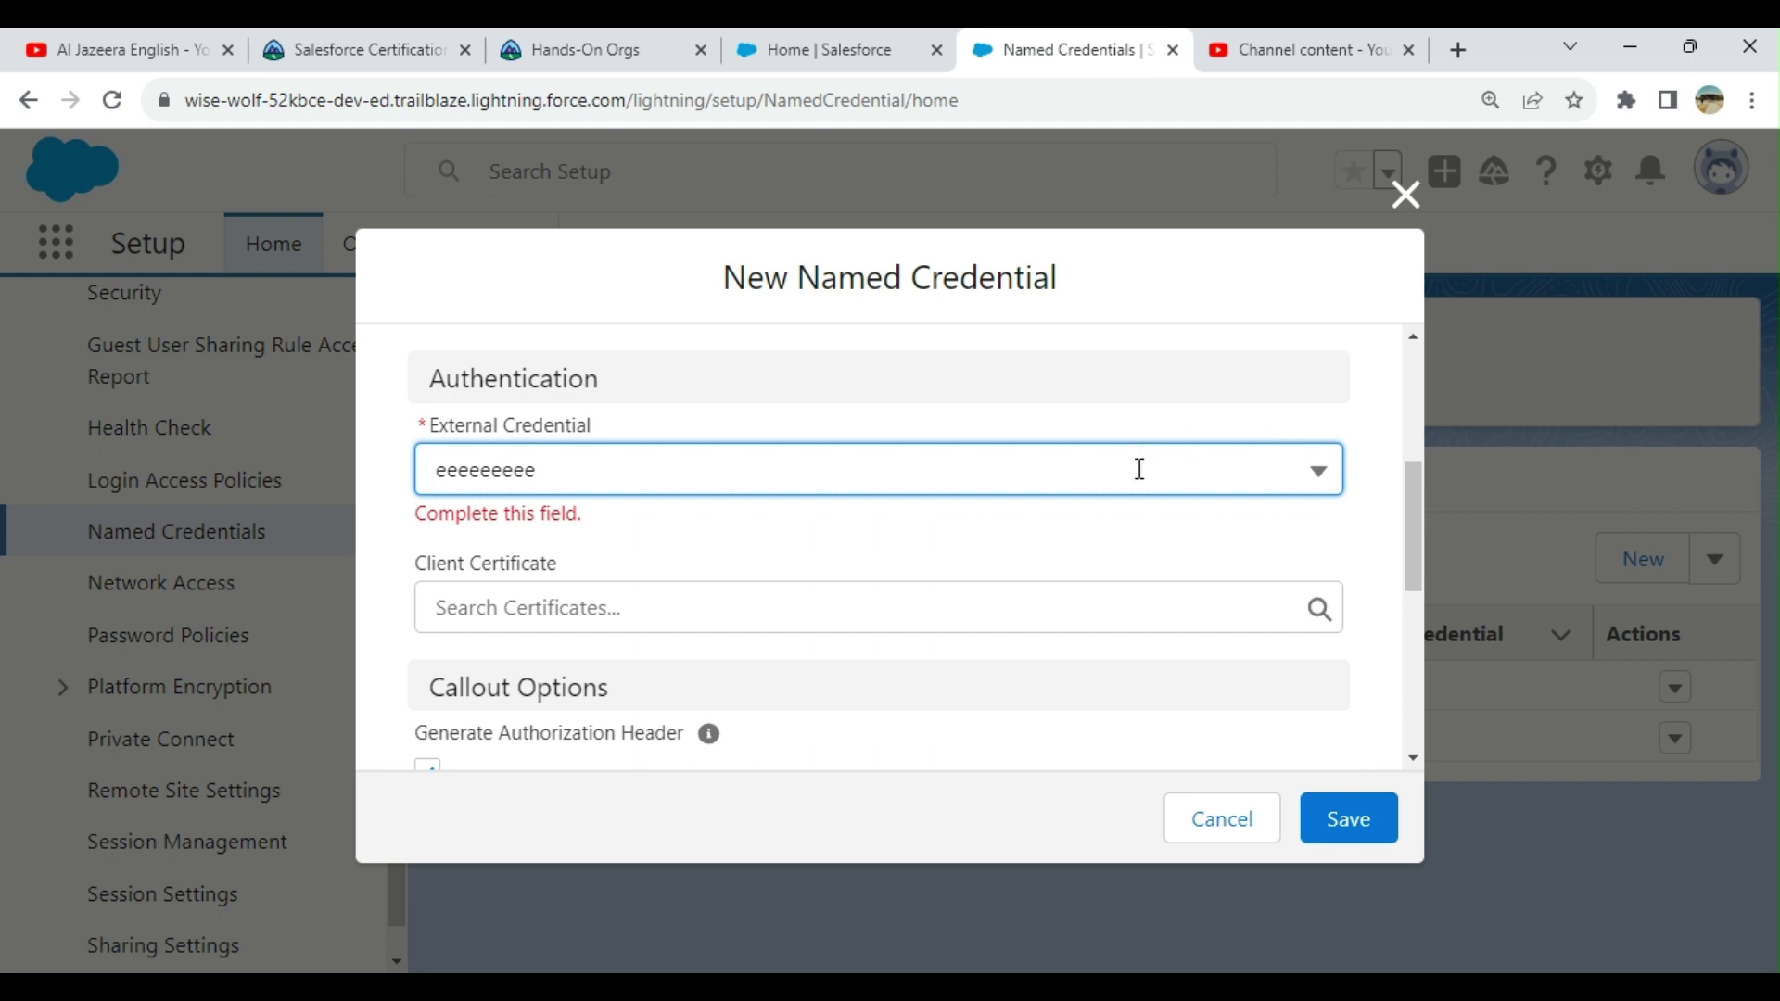
scroll(1139, 469, down, 3)
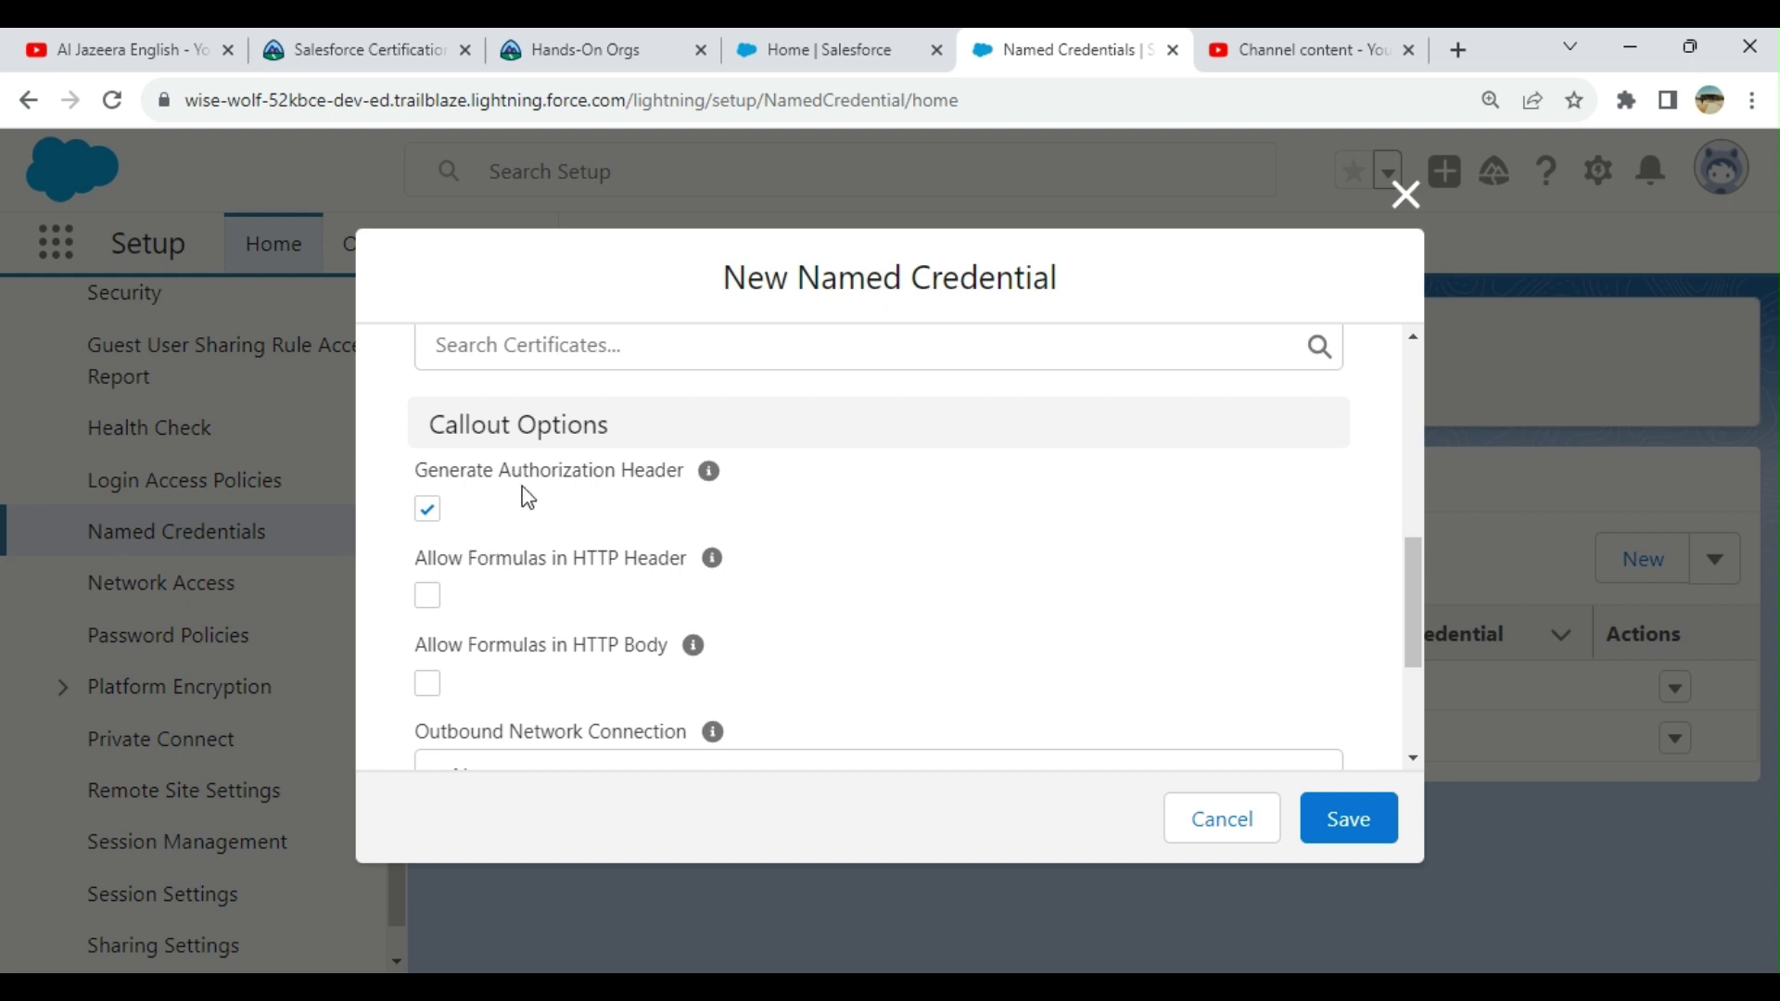
mouse_move(709, 472)
scroll(722, 594, down, 2)
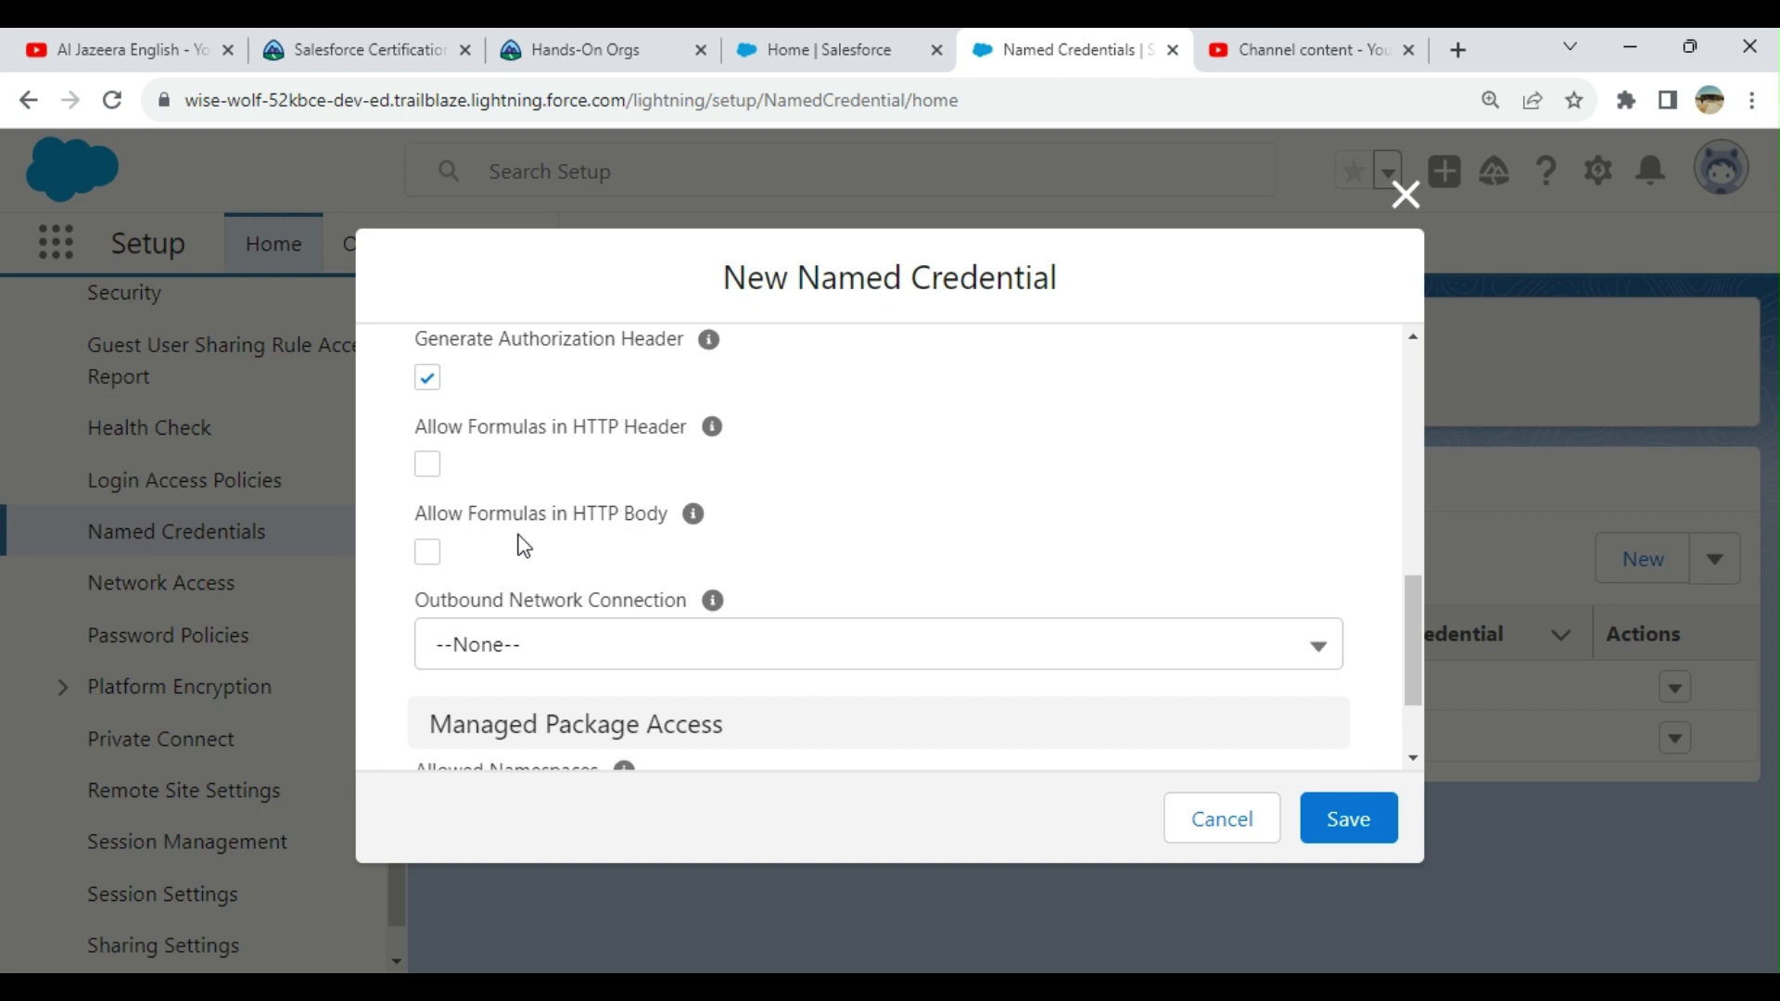
mouse_move(691, 519)
mouse_move(709, 343)
scroll(1144, 447, down, 2)
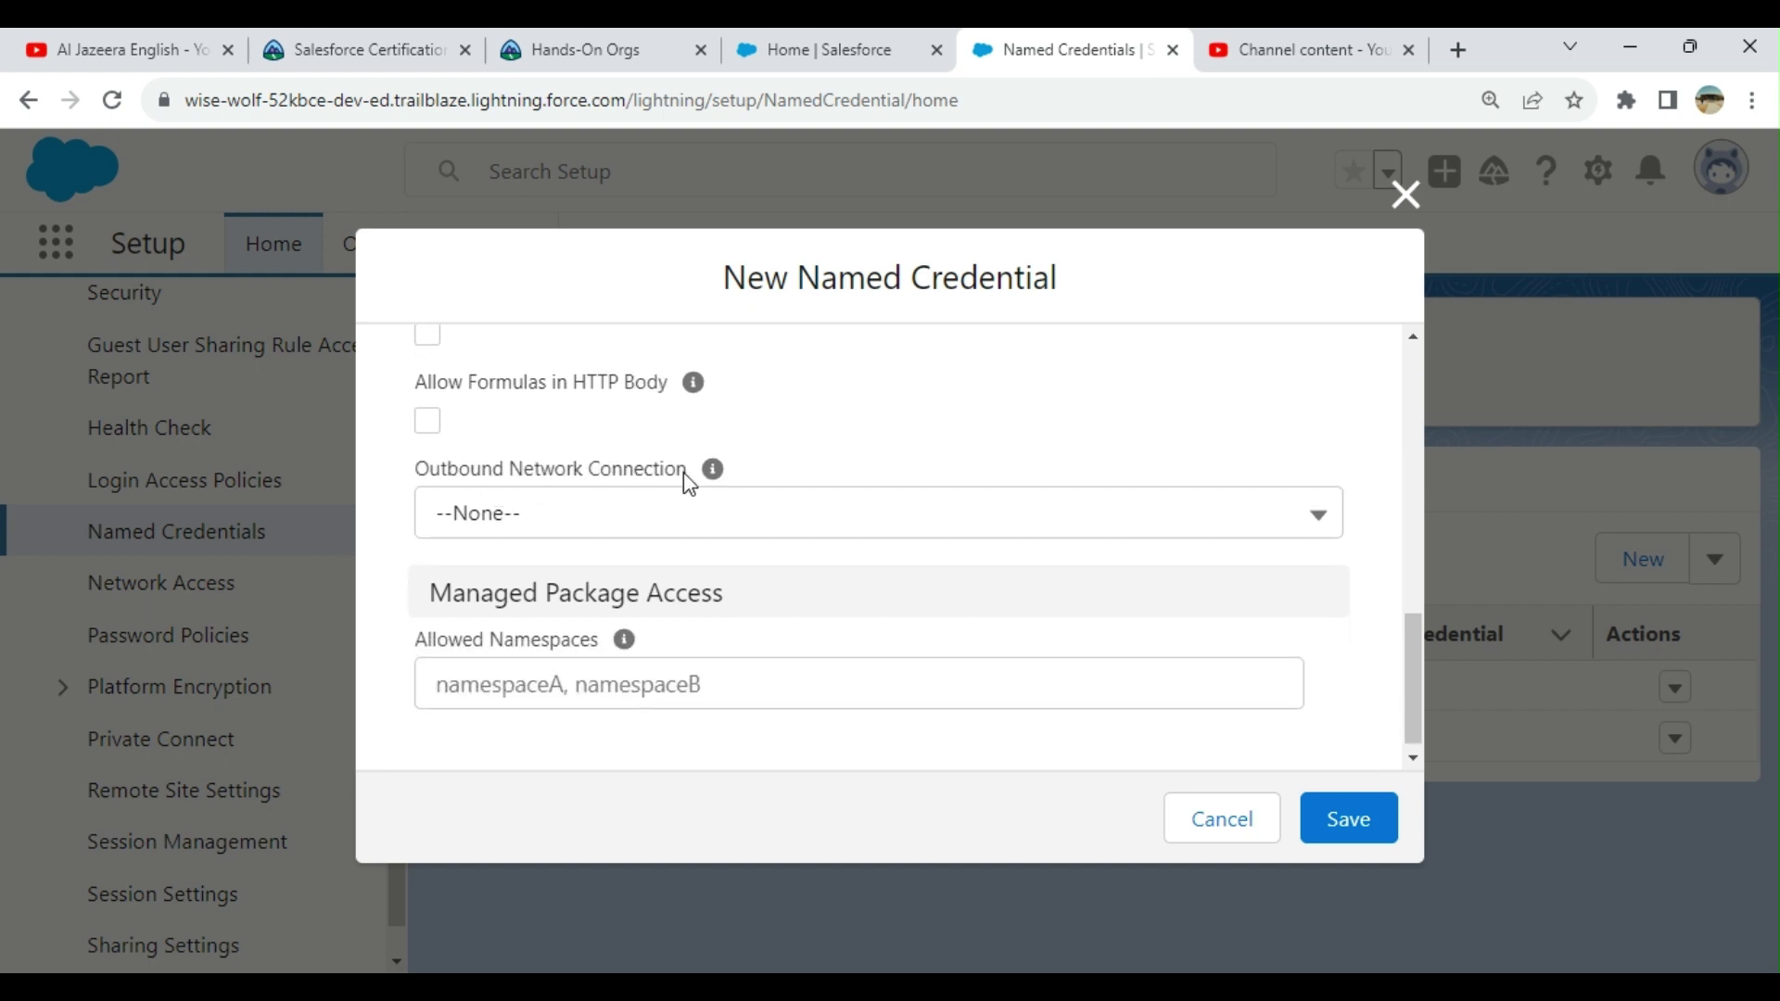
click(724, 482)
click(988, 364)
scroll(1040, 515, down, 1)
click(831, 691)
mouse_move(618, 641)
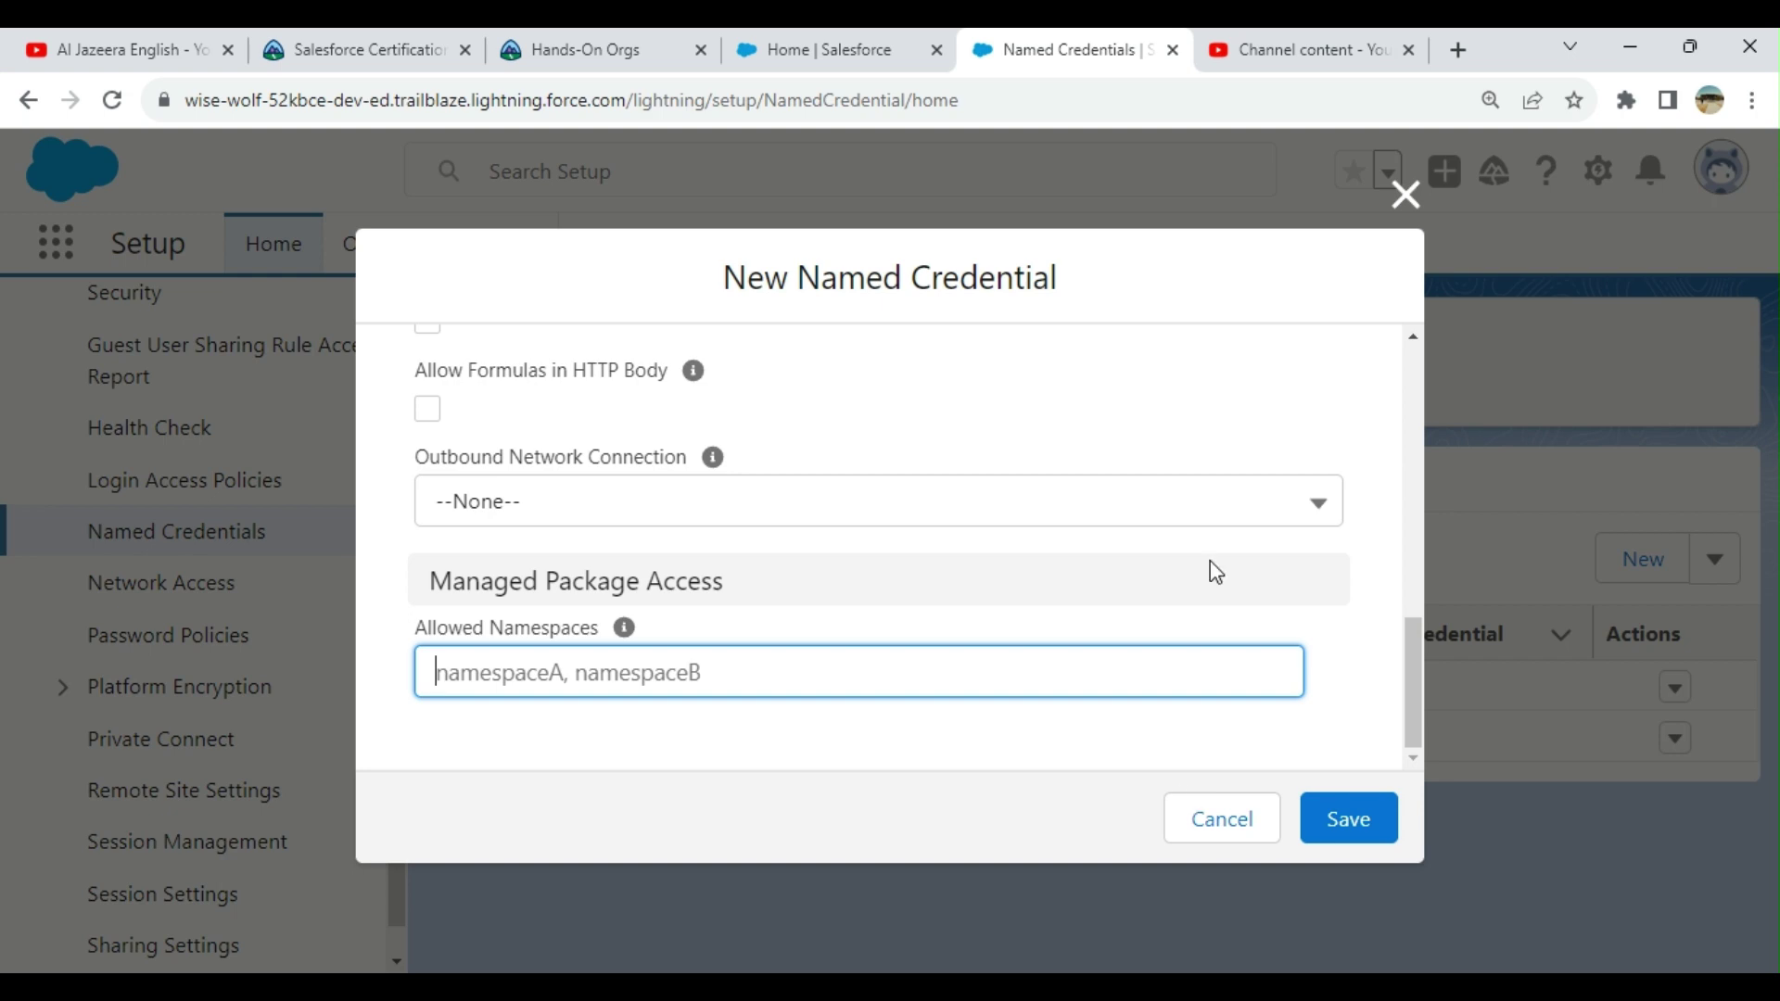
scroll(1210, 560, up, 10)
scroll(1338, 439, up, 3)
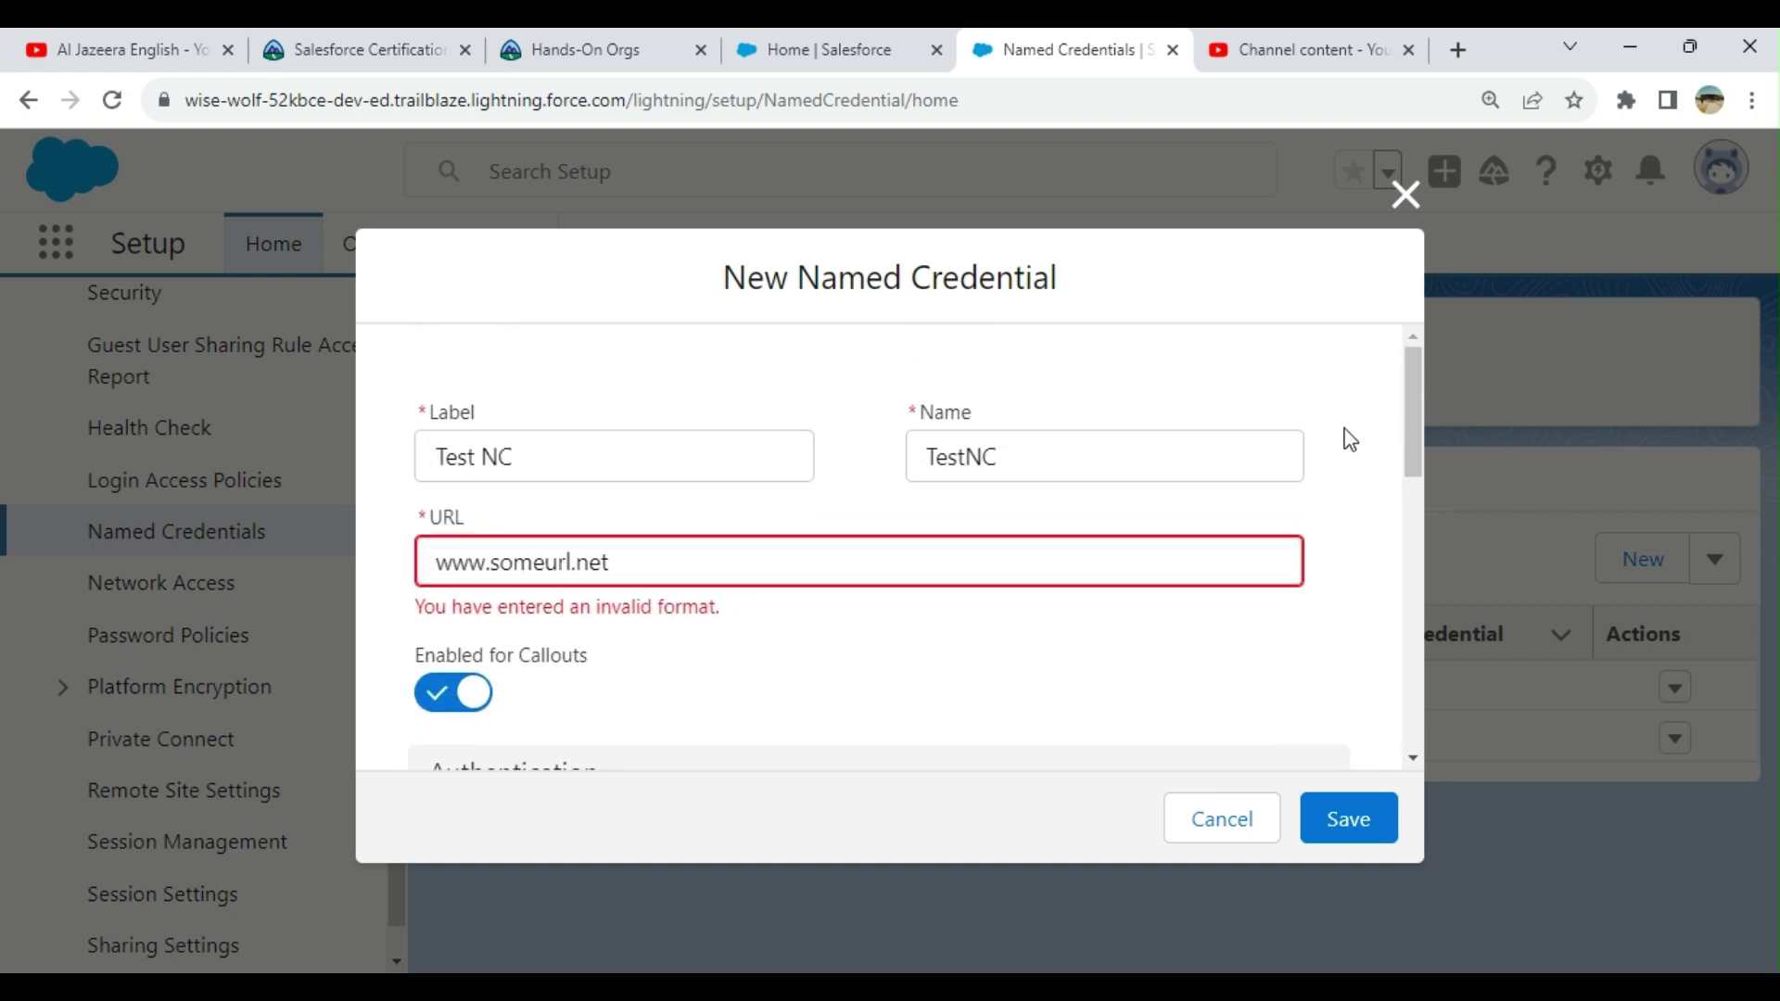
Step: Discard the new named credential form and open a New Legacy named credential form instead
click(1407, 197)
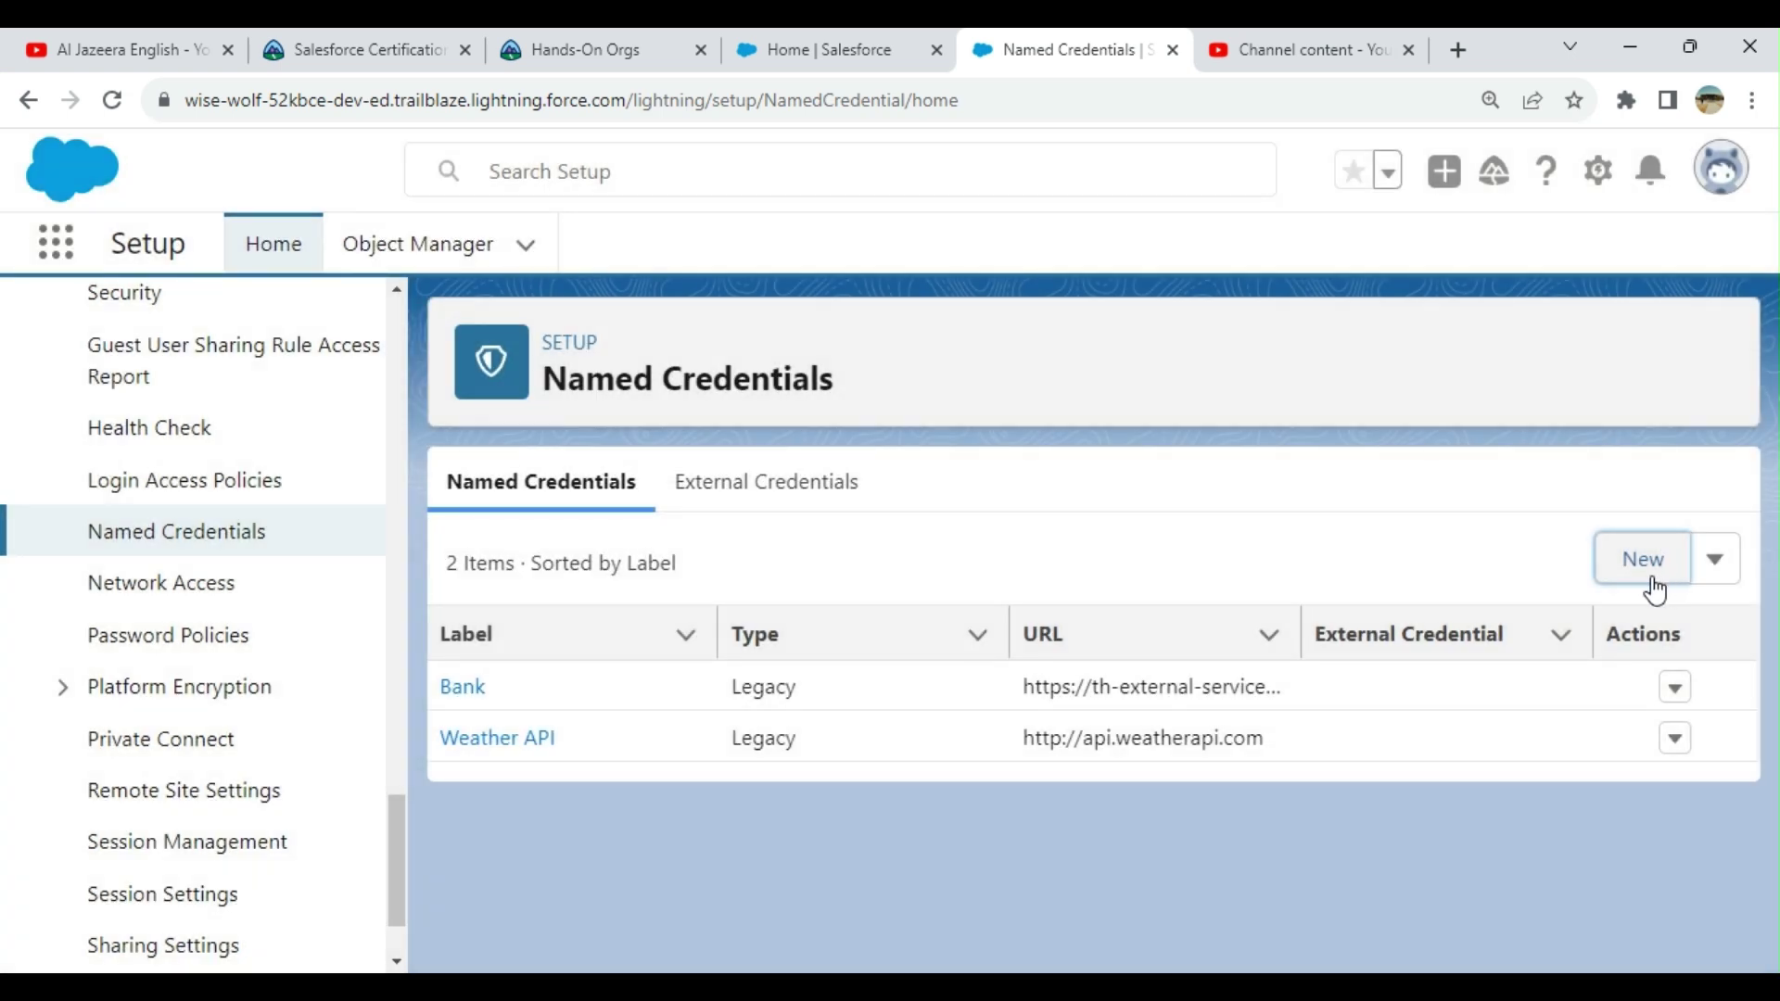
click(1644, 559)
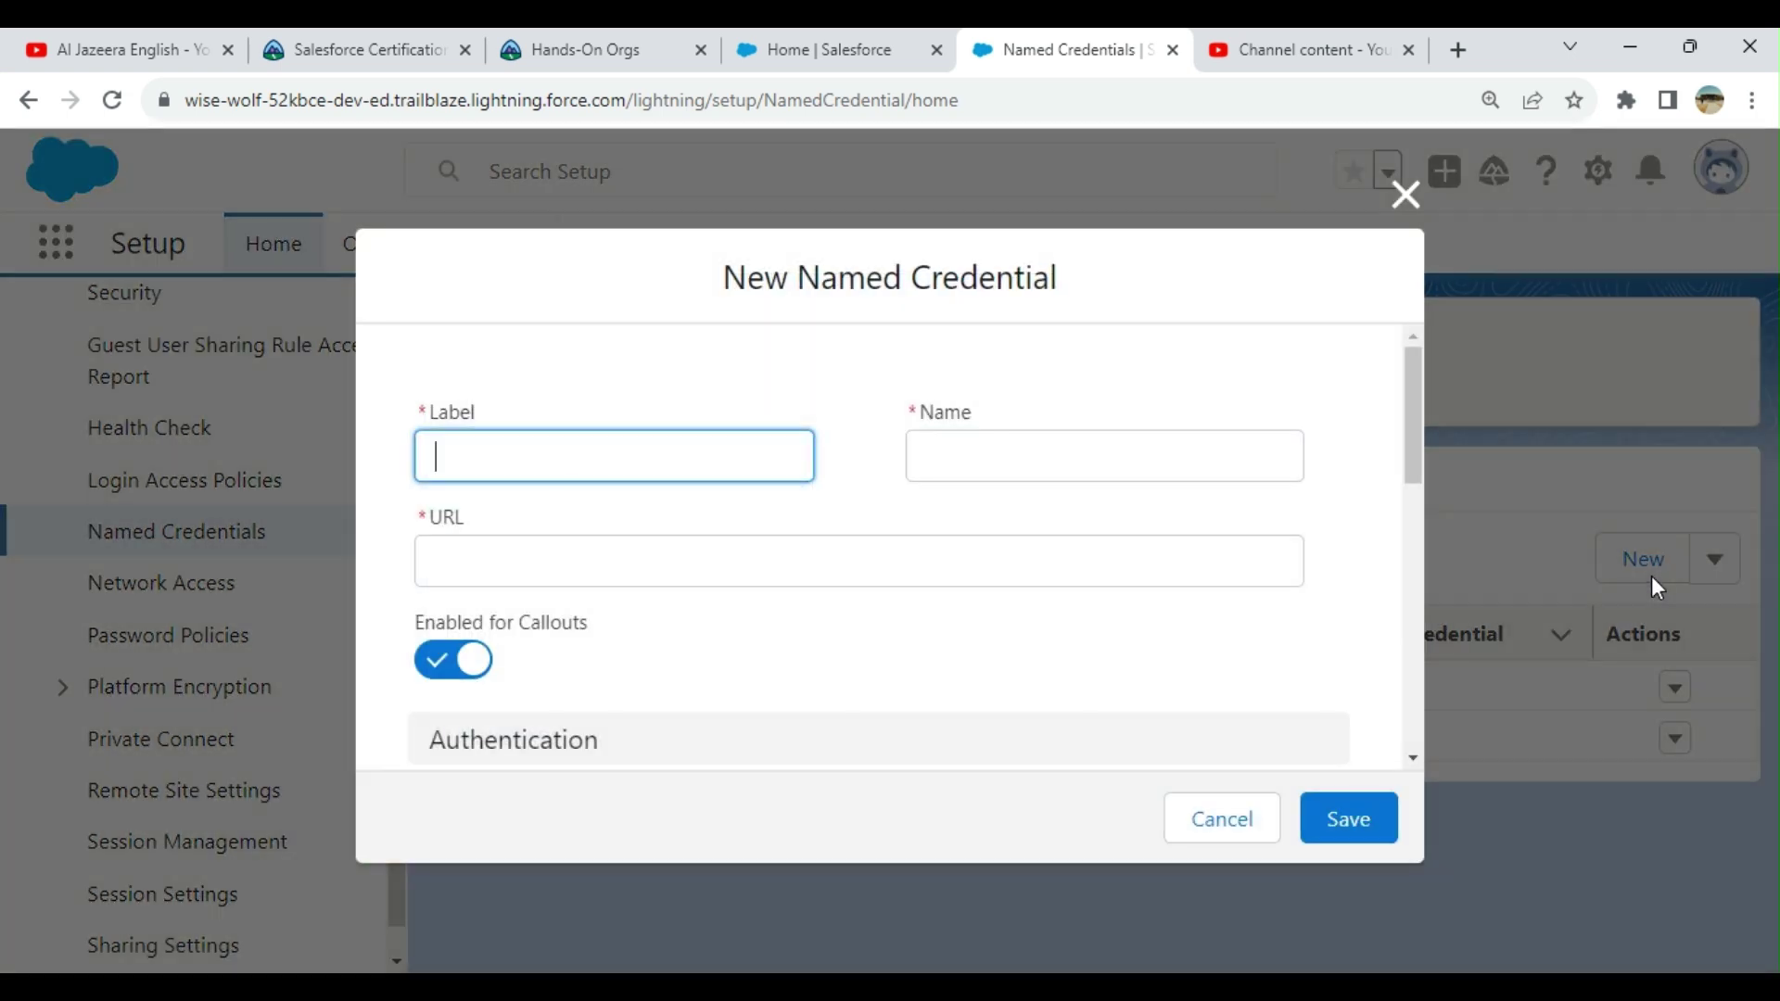
click(1407, 197)
click(1715, 576)
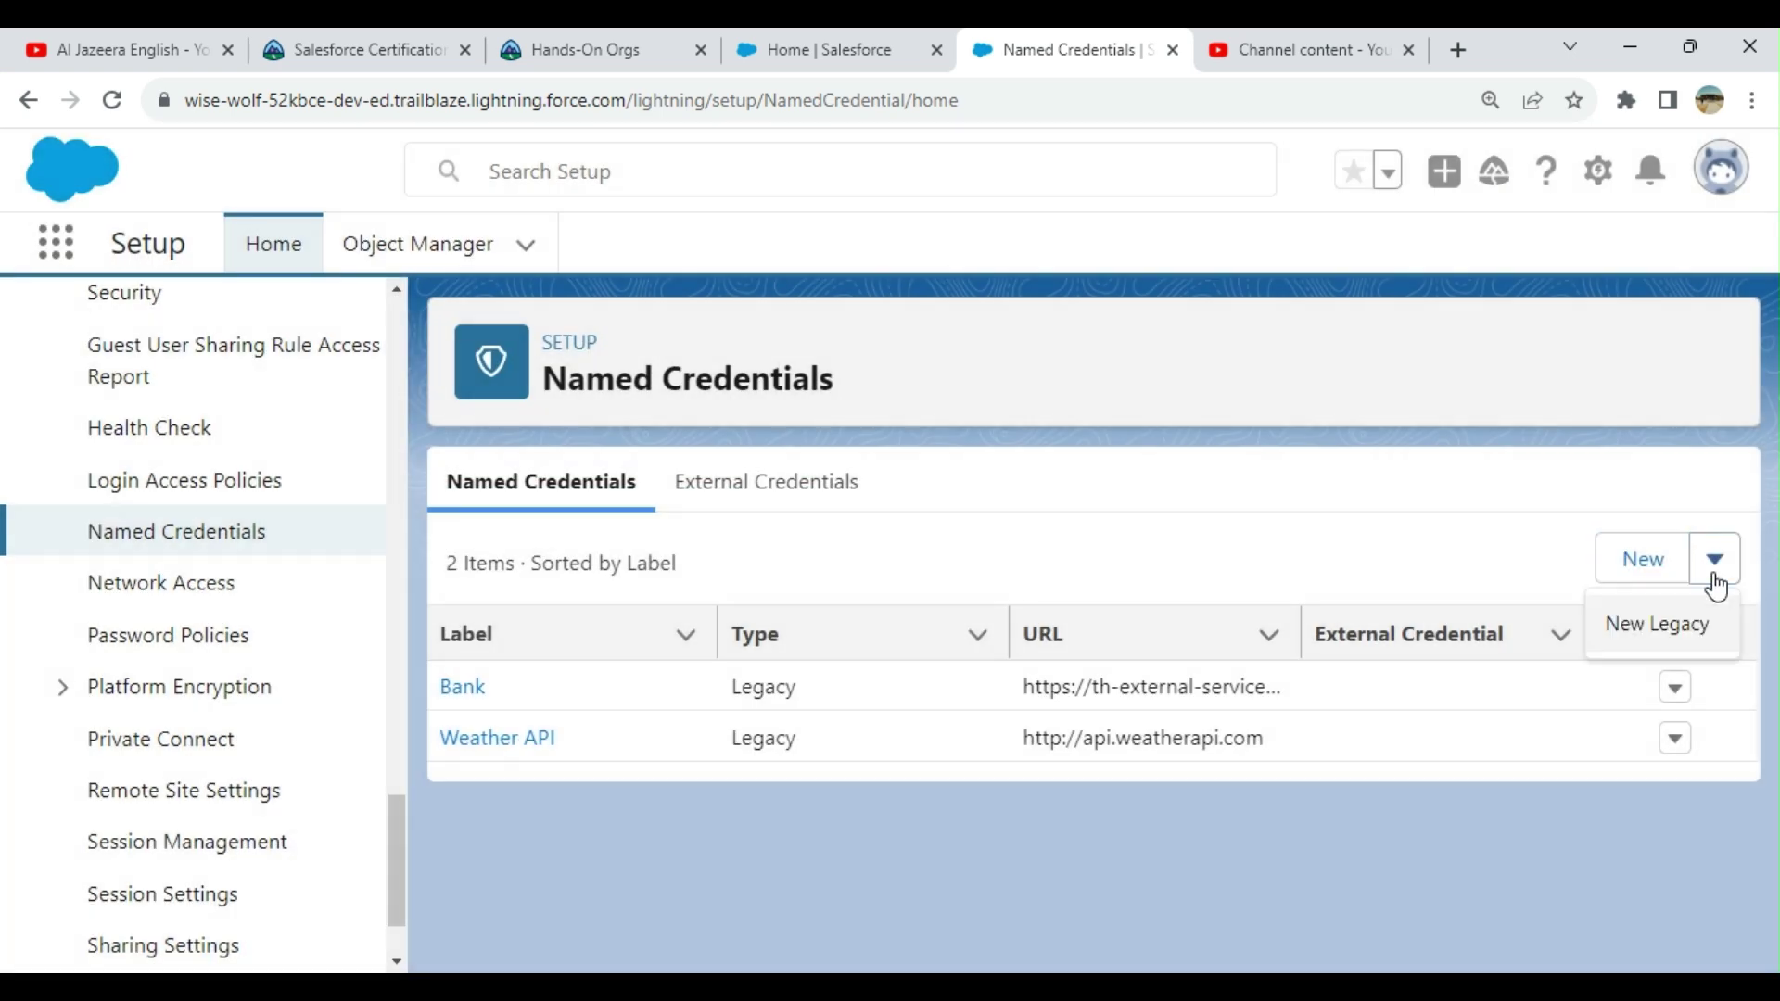
click(1654, 640)
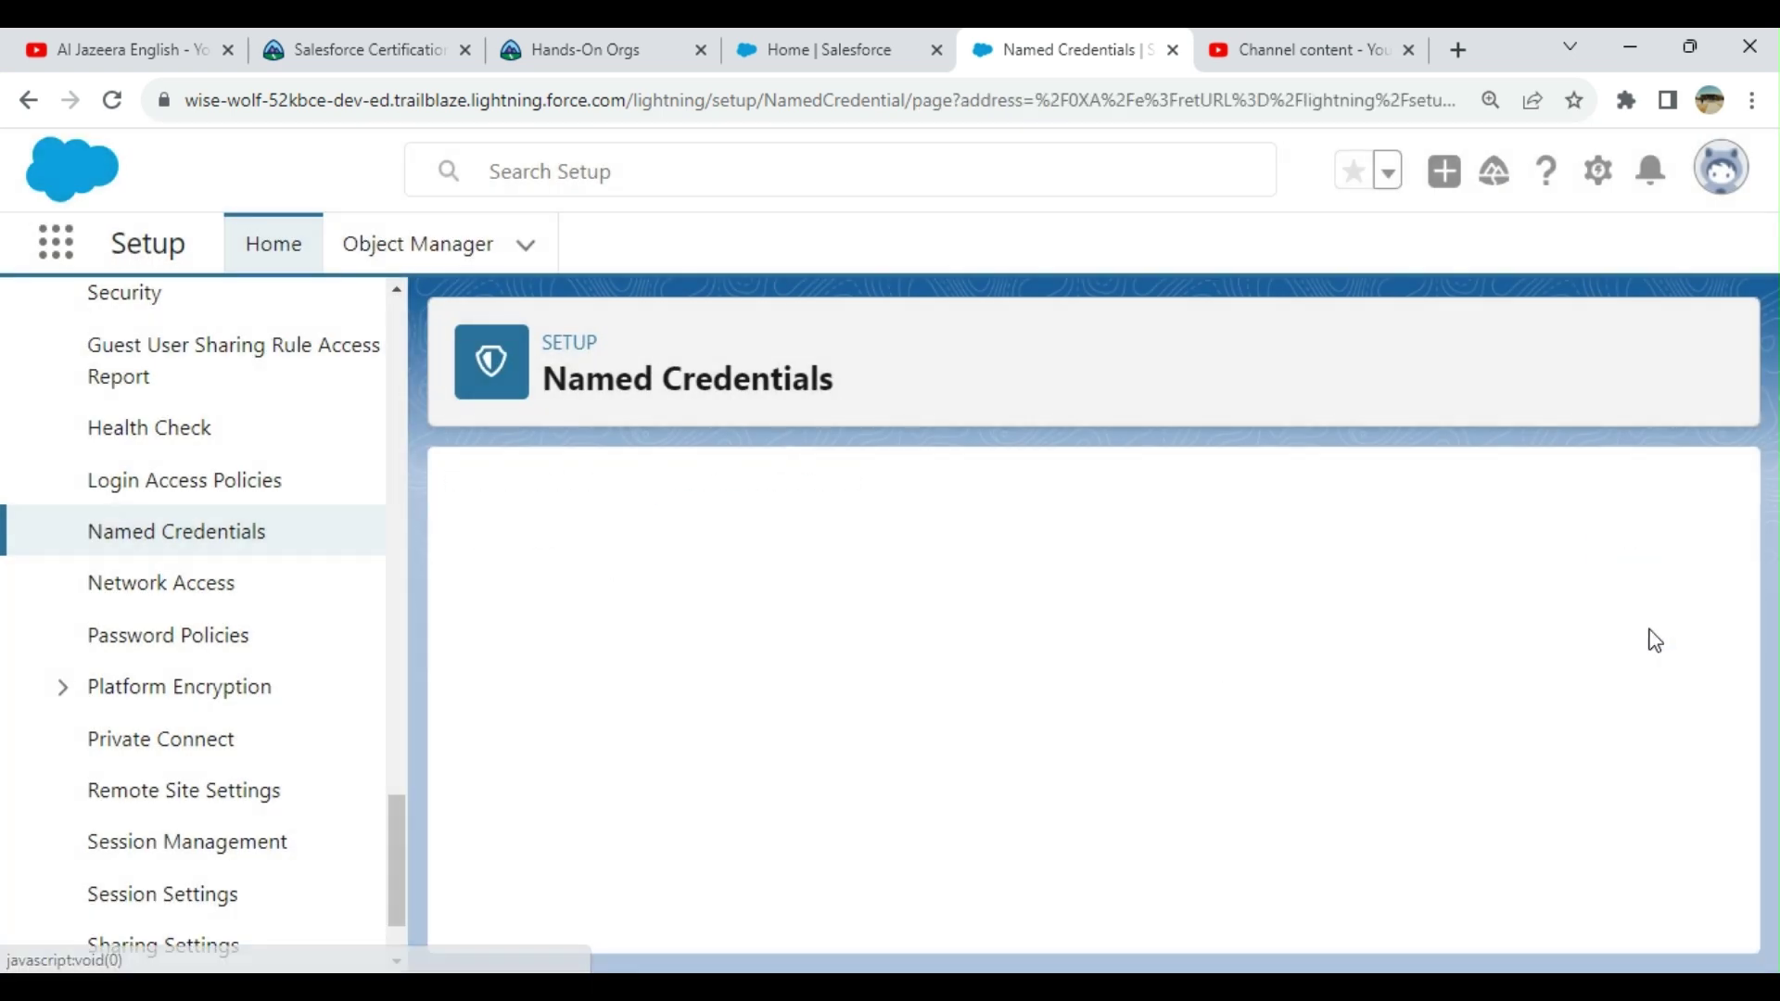
Step: Enter Label 'Legacy NC', letting the Name auto-fill as 'Legacy_NC'
scroll(978, 516, down, 3)
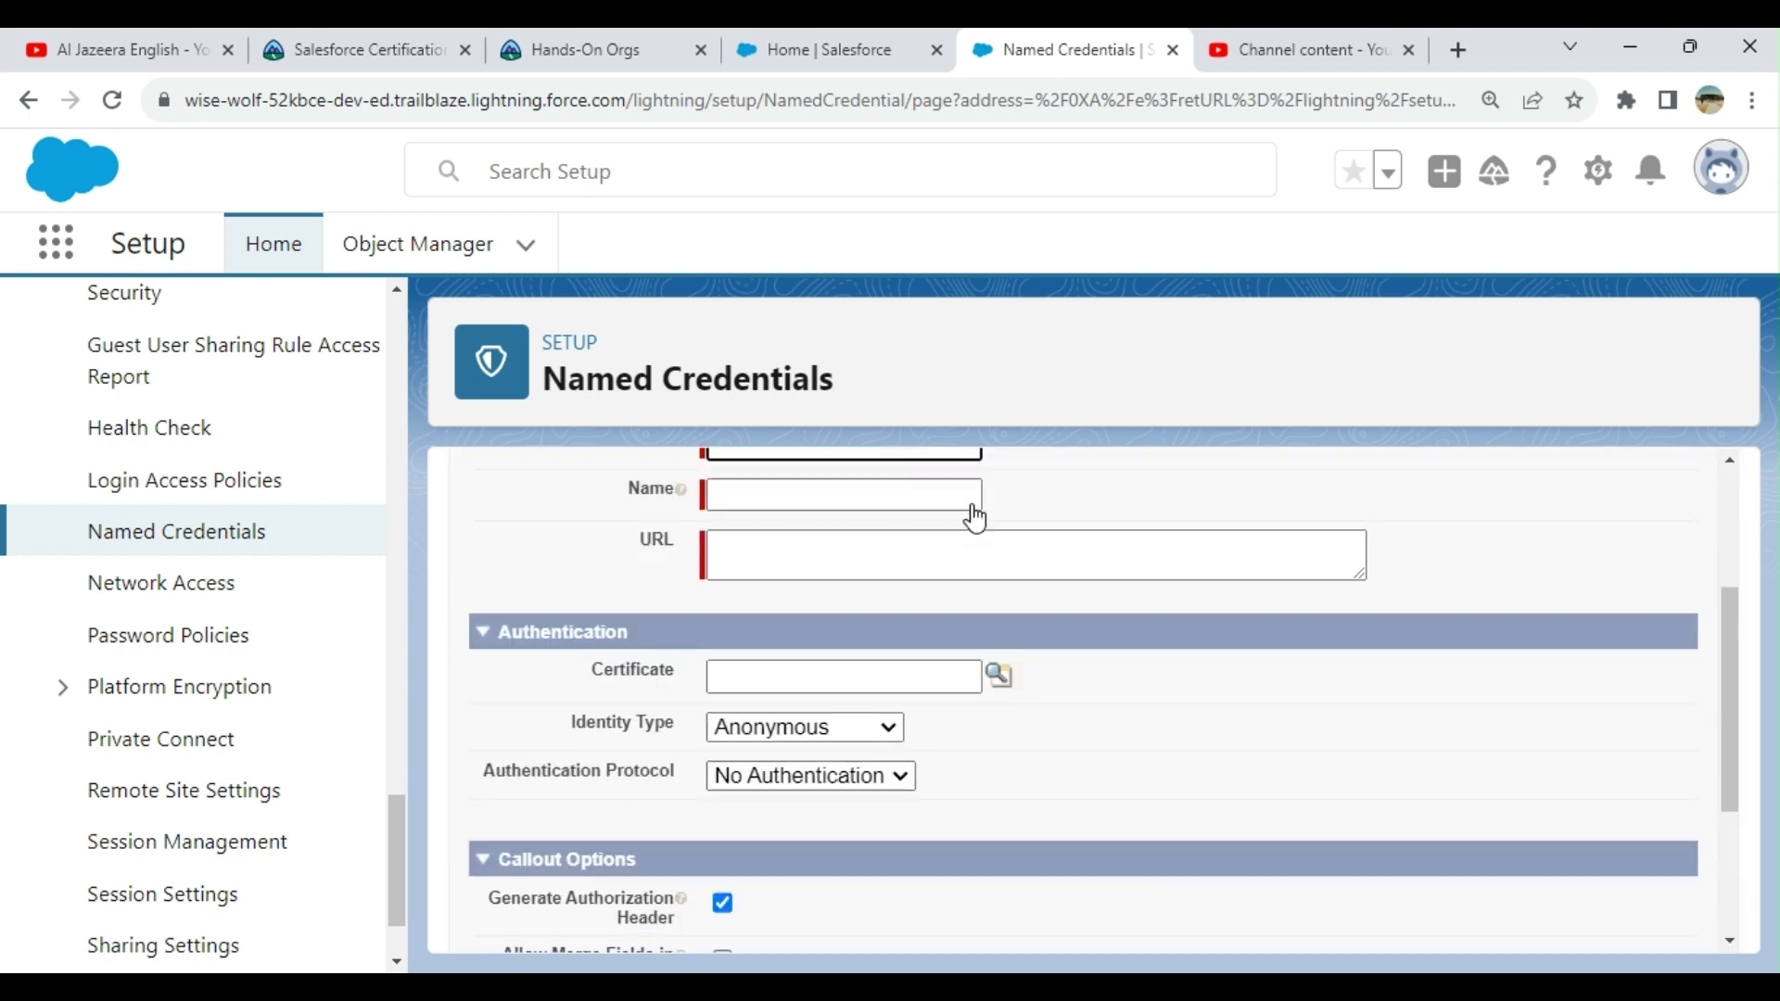
scroll(976, 517, up, 3)
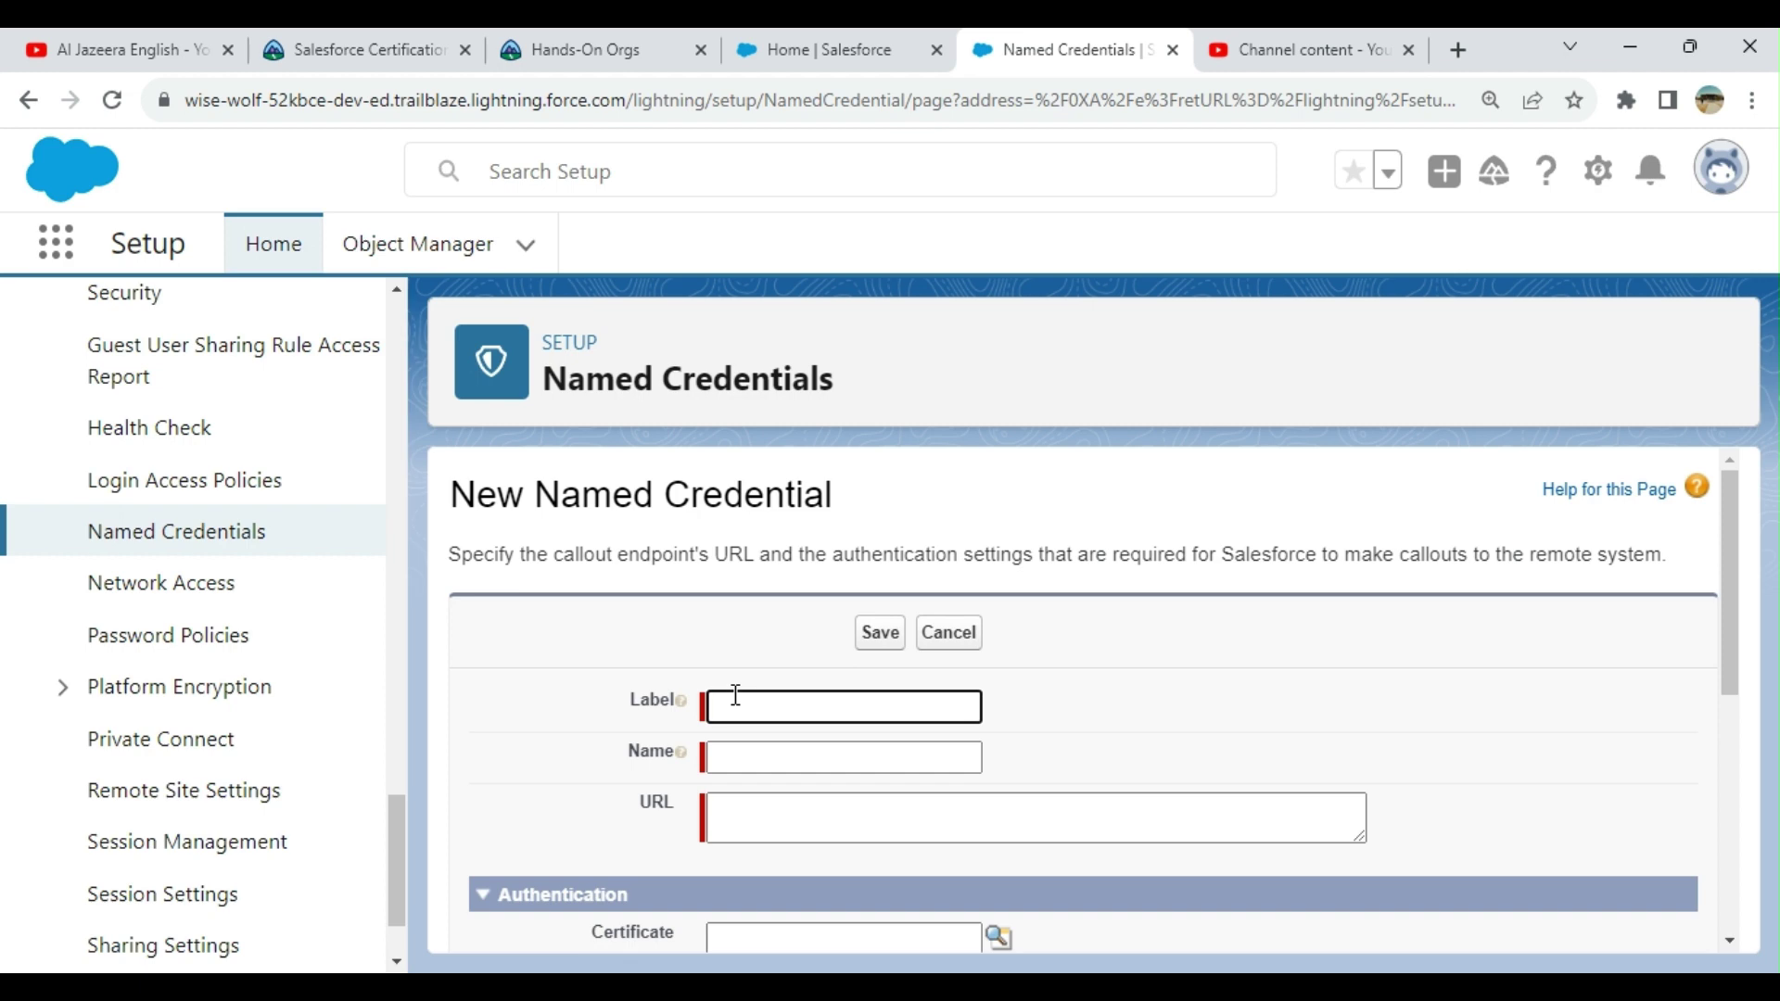
text(Legacy NC)
click(747, 758)
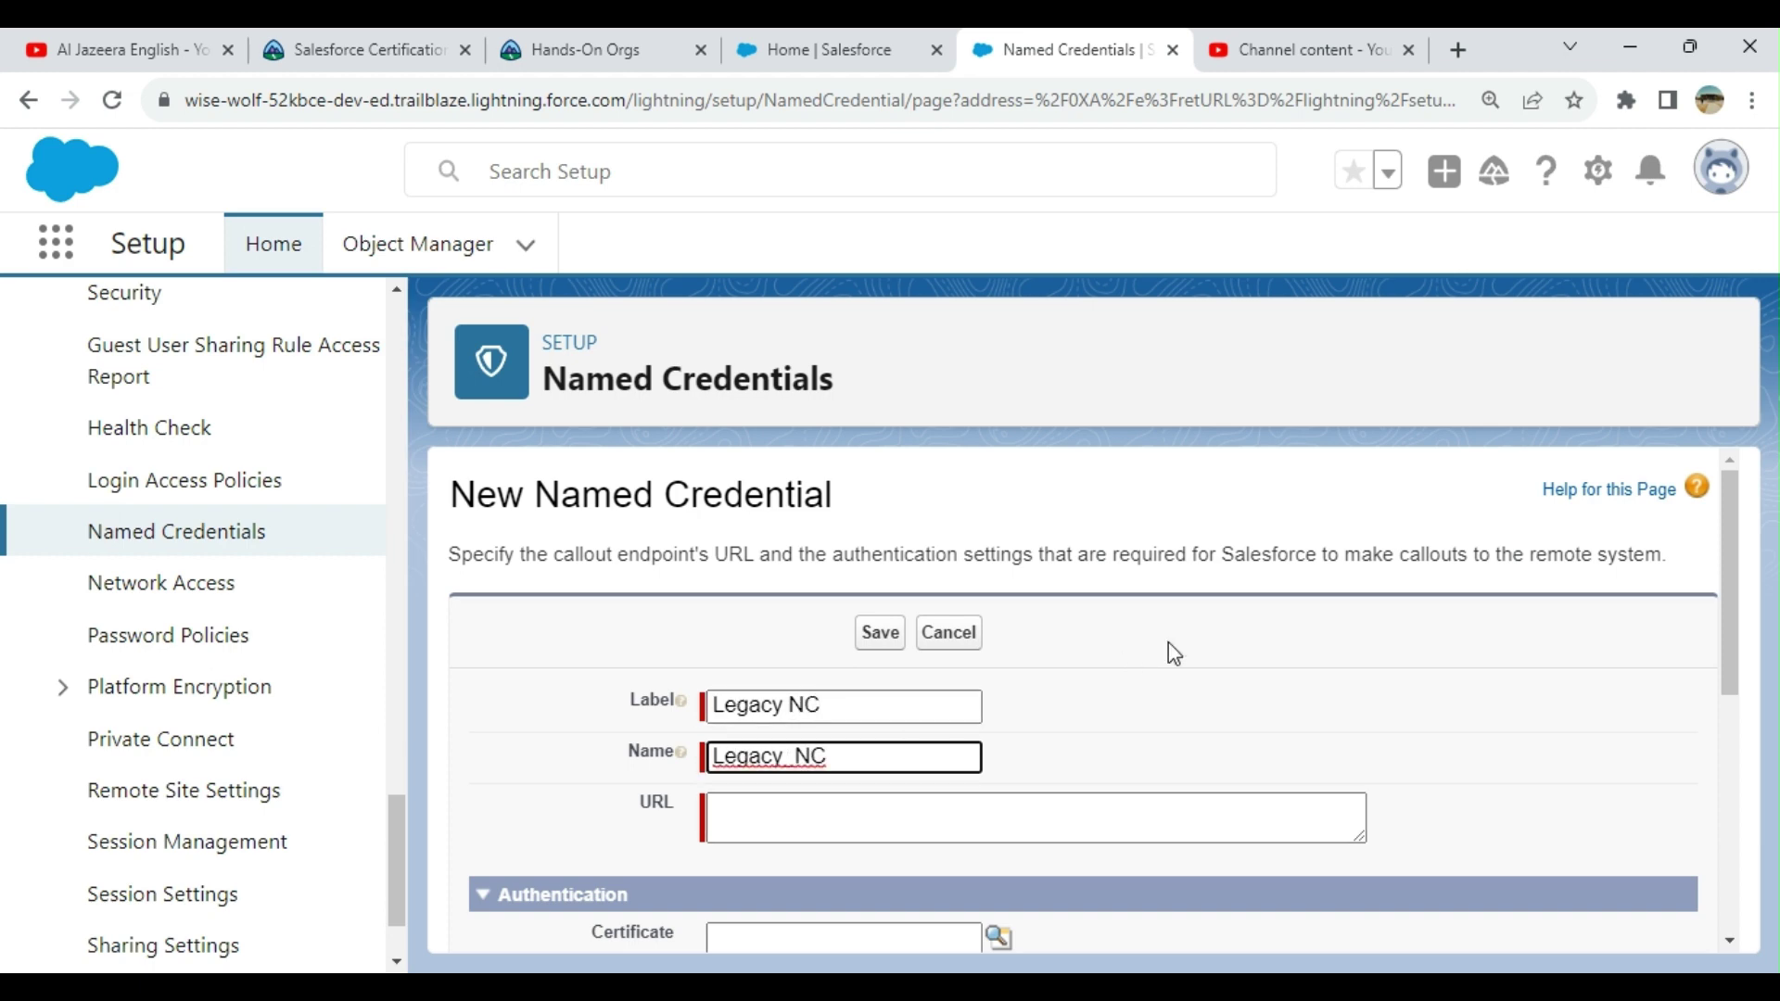
scroll(1168, 643, down, 3)
scroll(918, 509, up, 2)
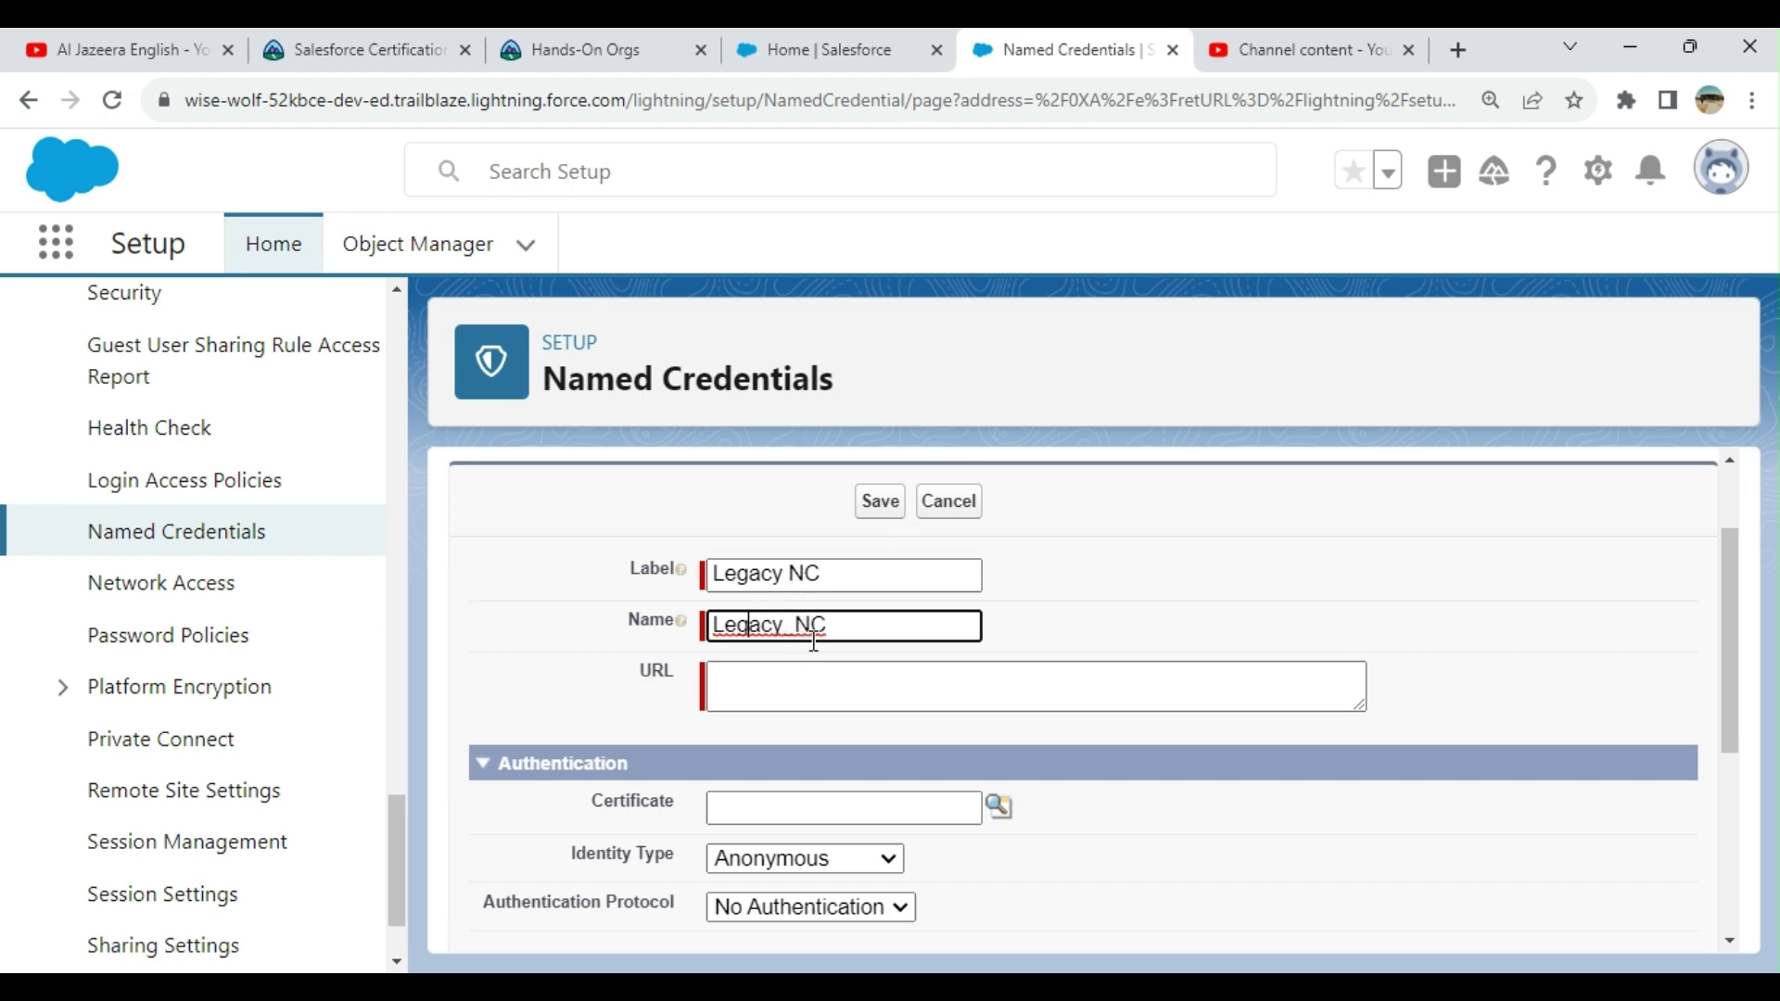
scroll(797, 665, down, 2)
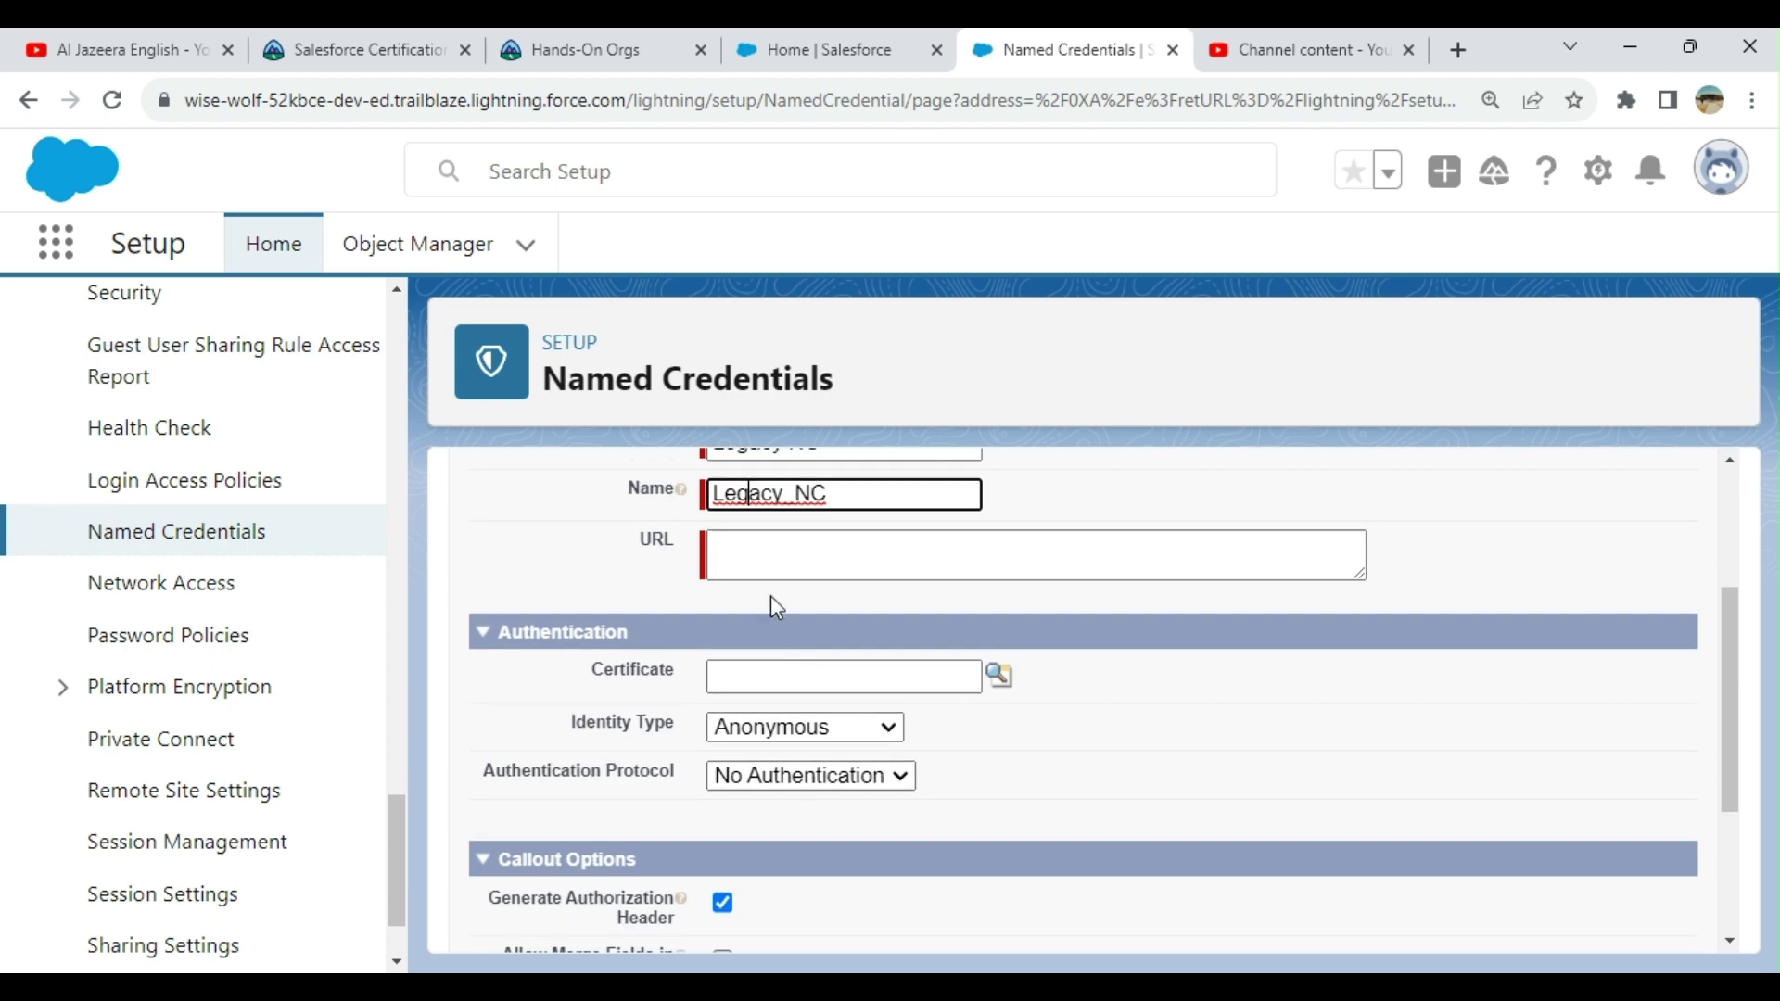
click(776, 562)
text(www.sone)
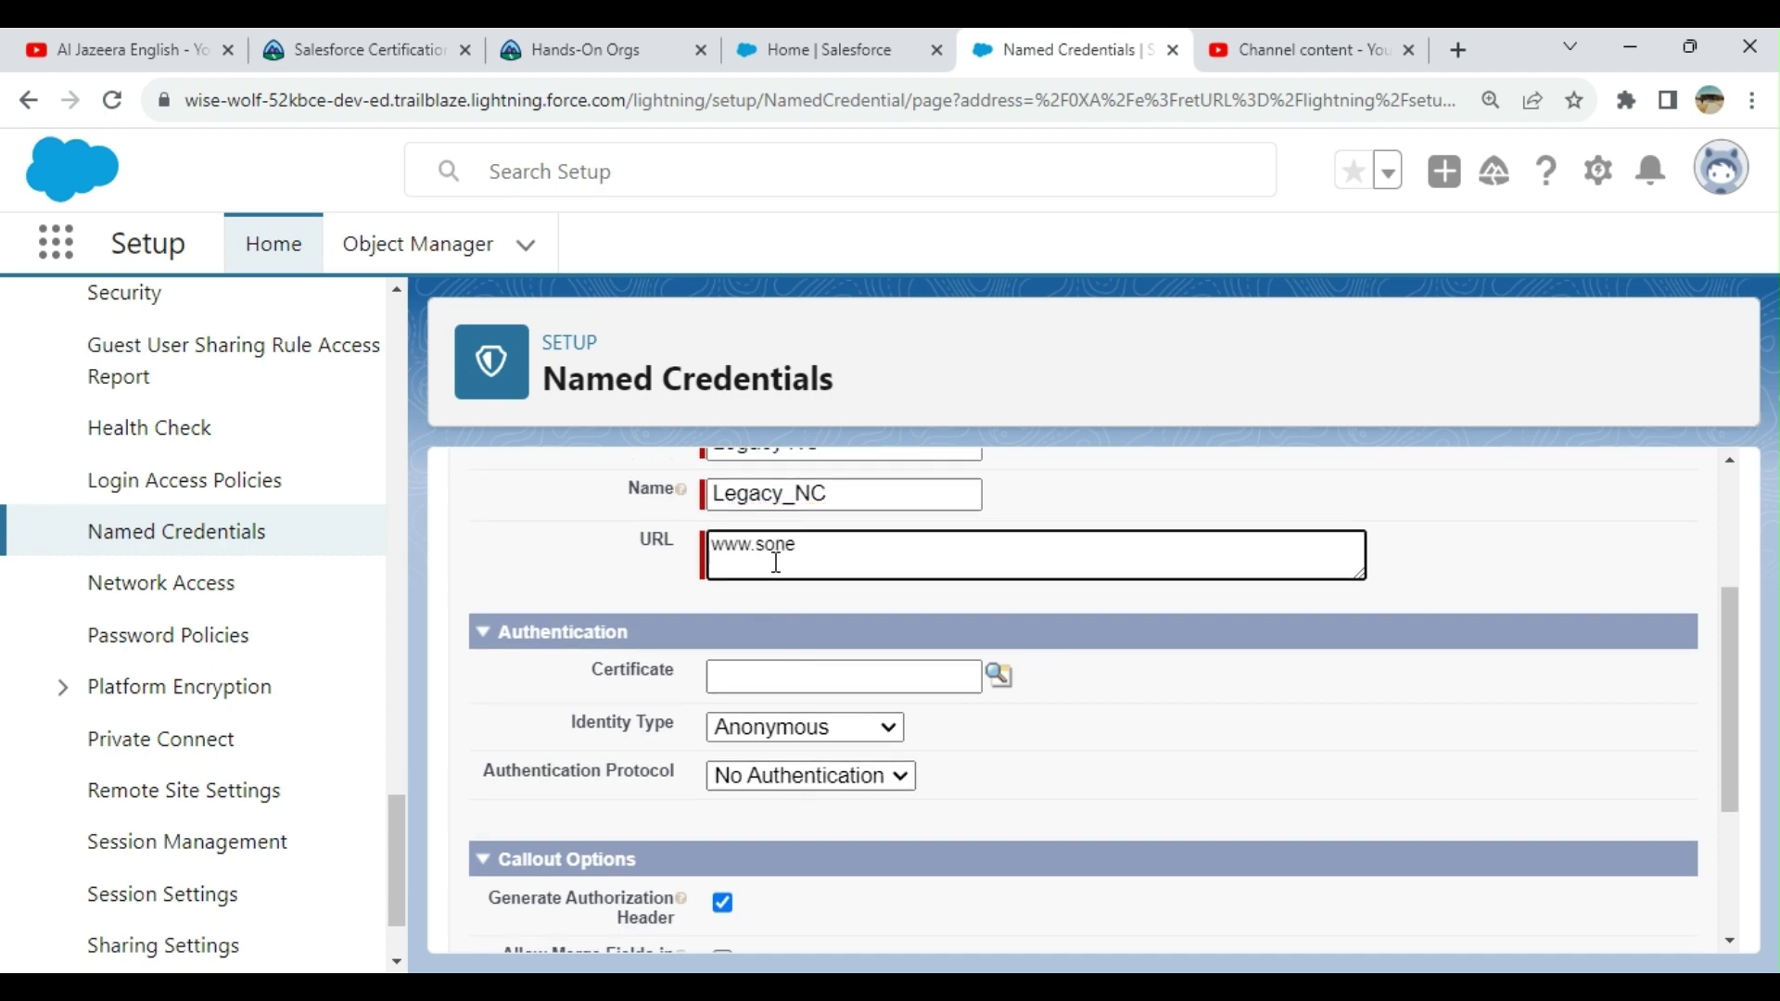
key(BackSpace)
key(BackSpace)
text(meu)
text(rl,)
text(net)
click(1013, 693)
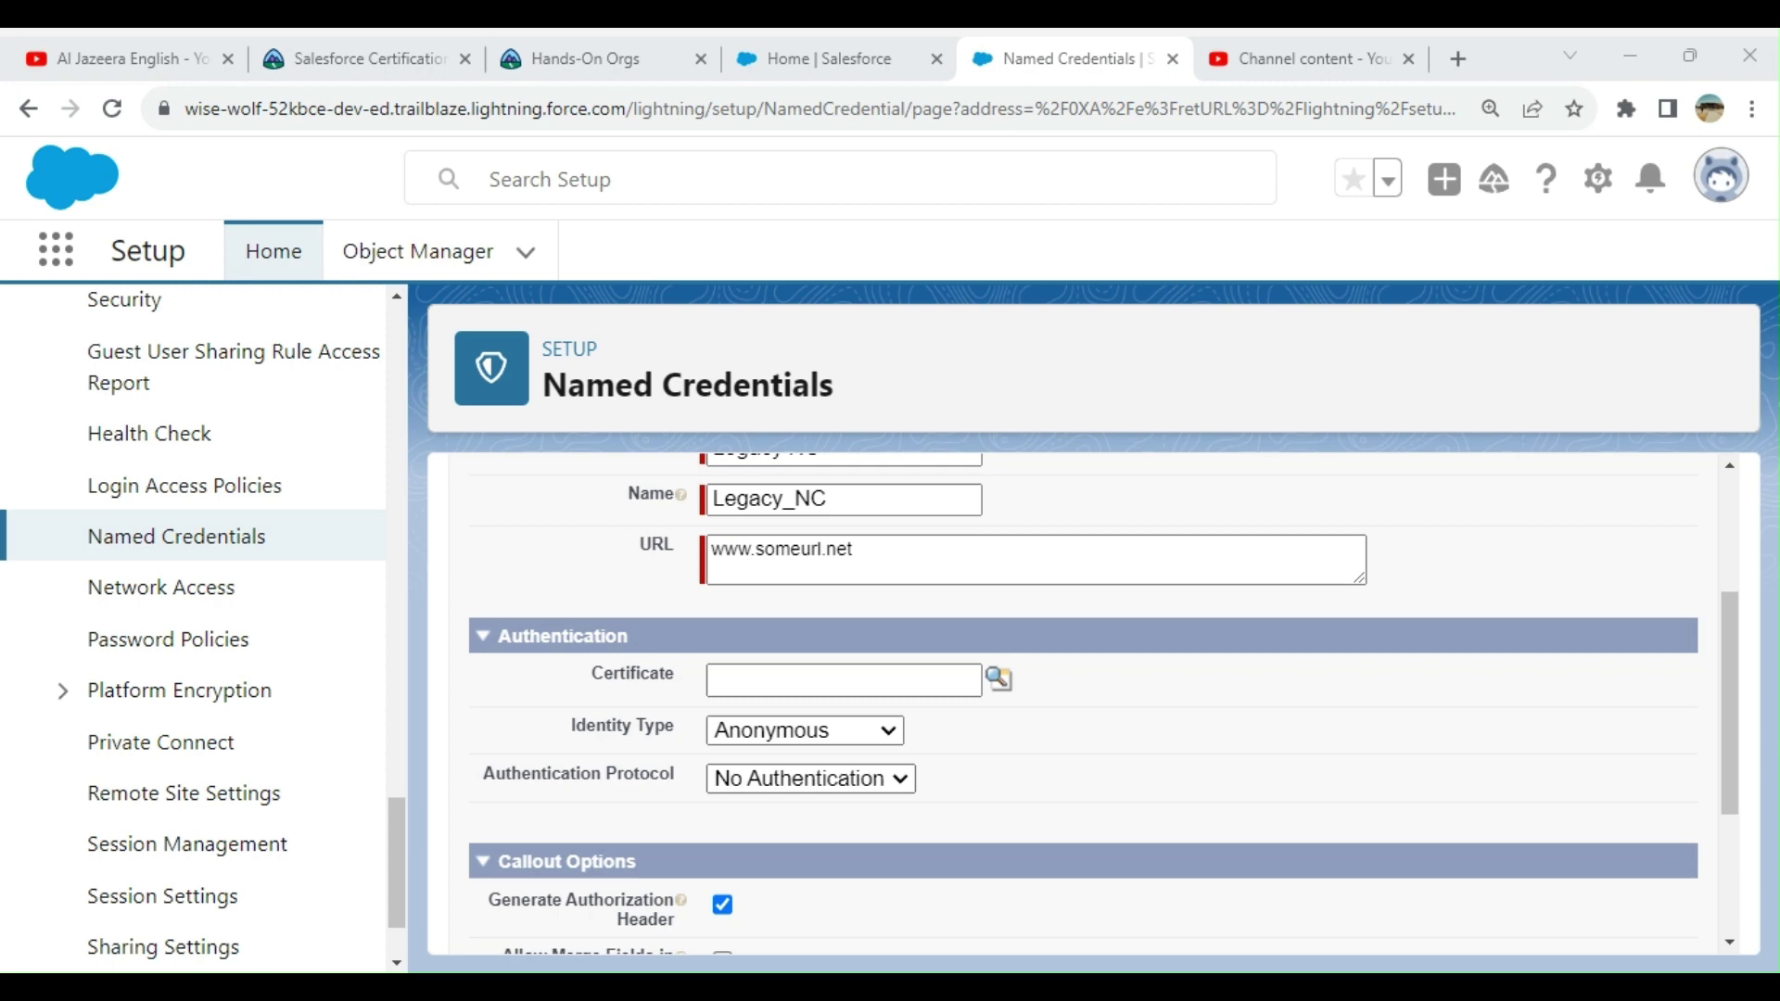
Step: Set the Identity Type to Named Principal
scroll(1557, 640, down, 1)
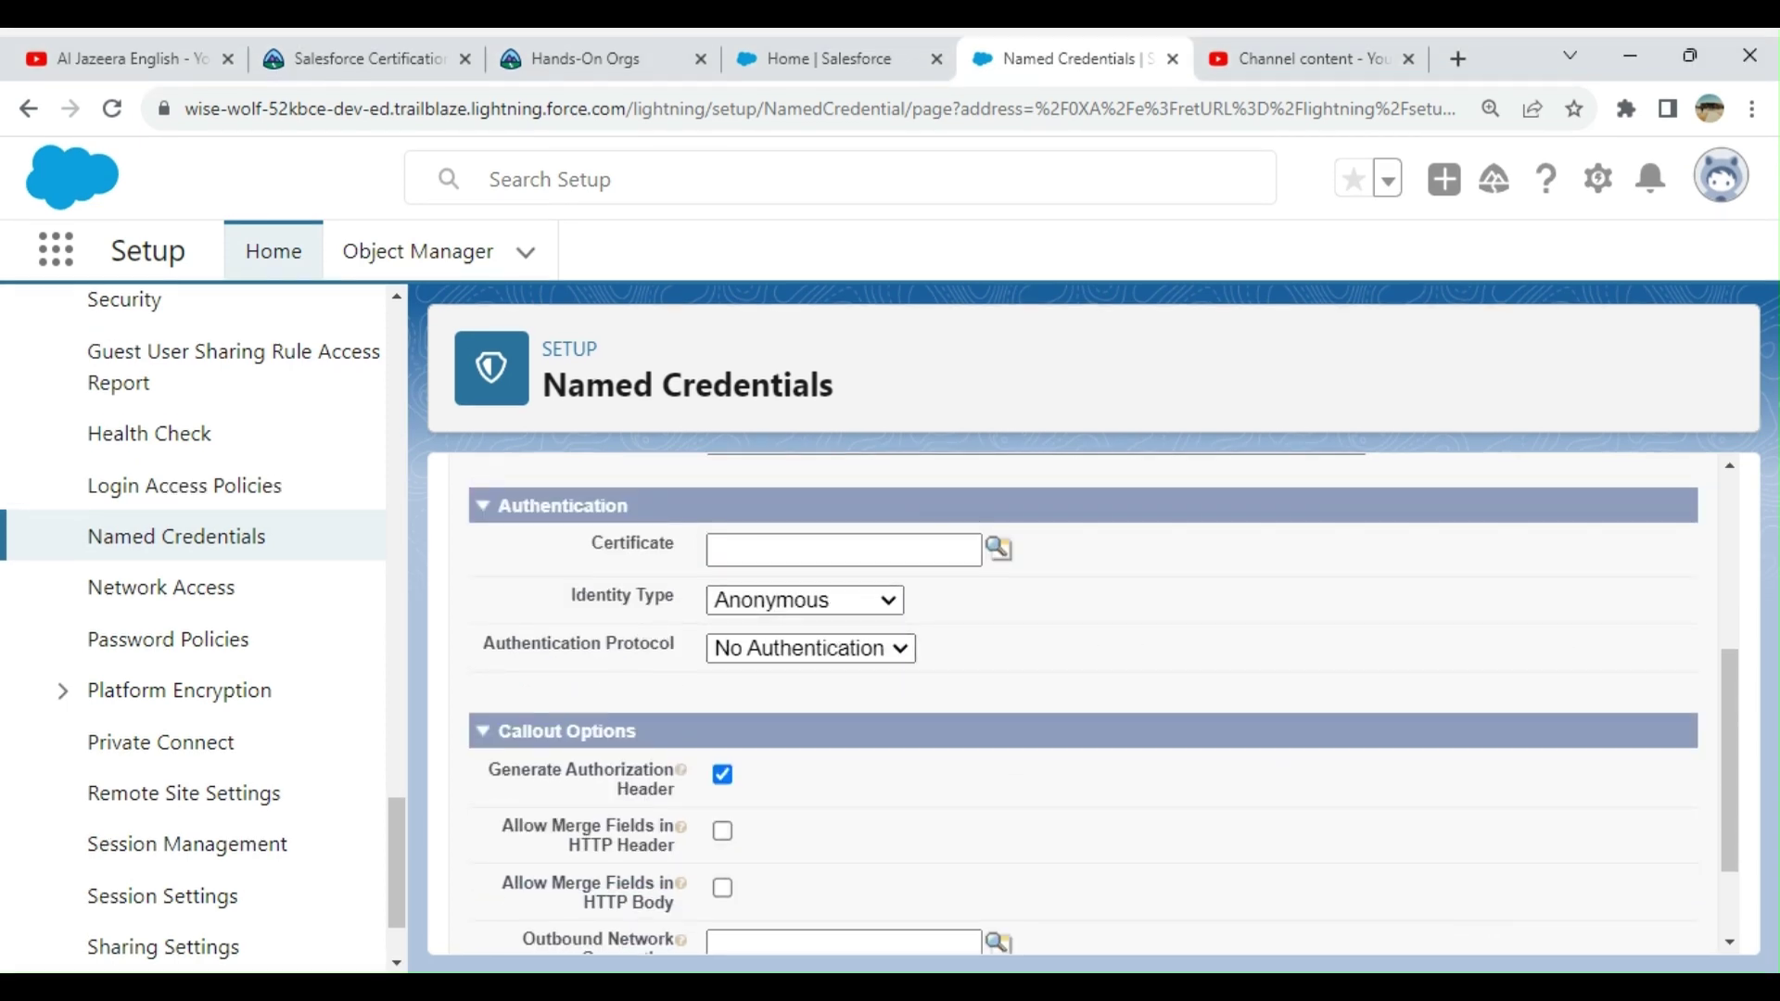
click(781, 682)
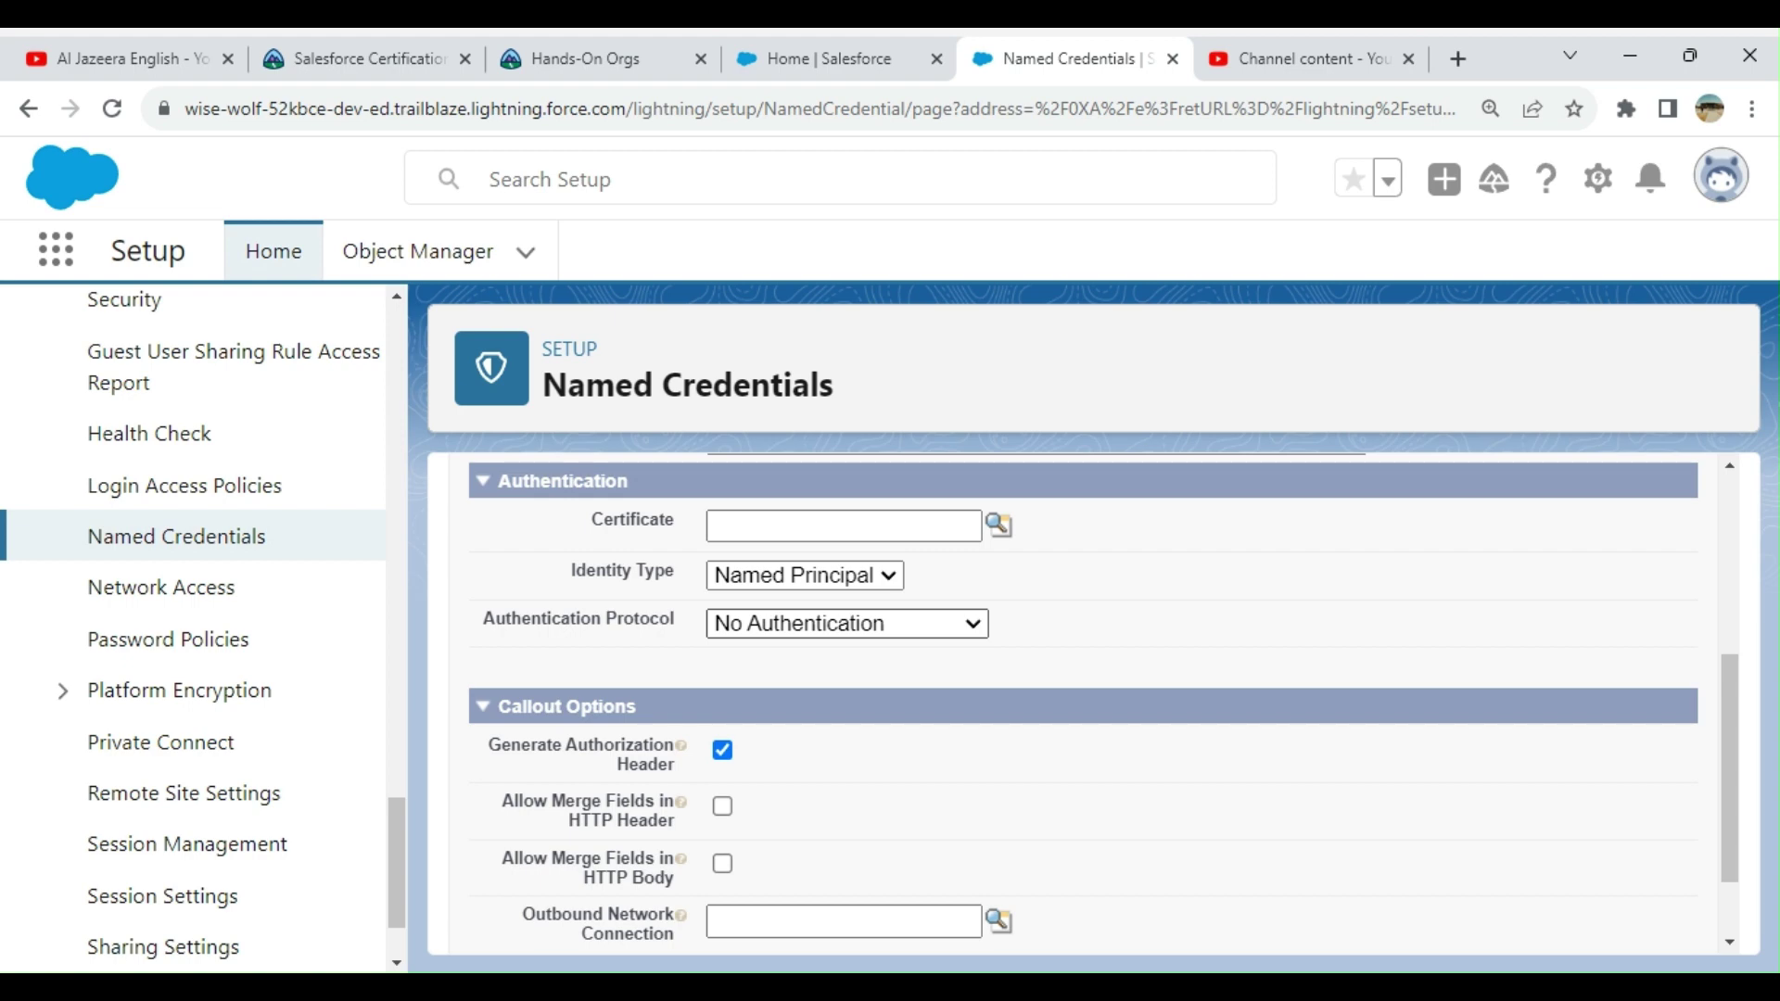
scroll(1319, 616, down, 2)
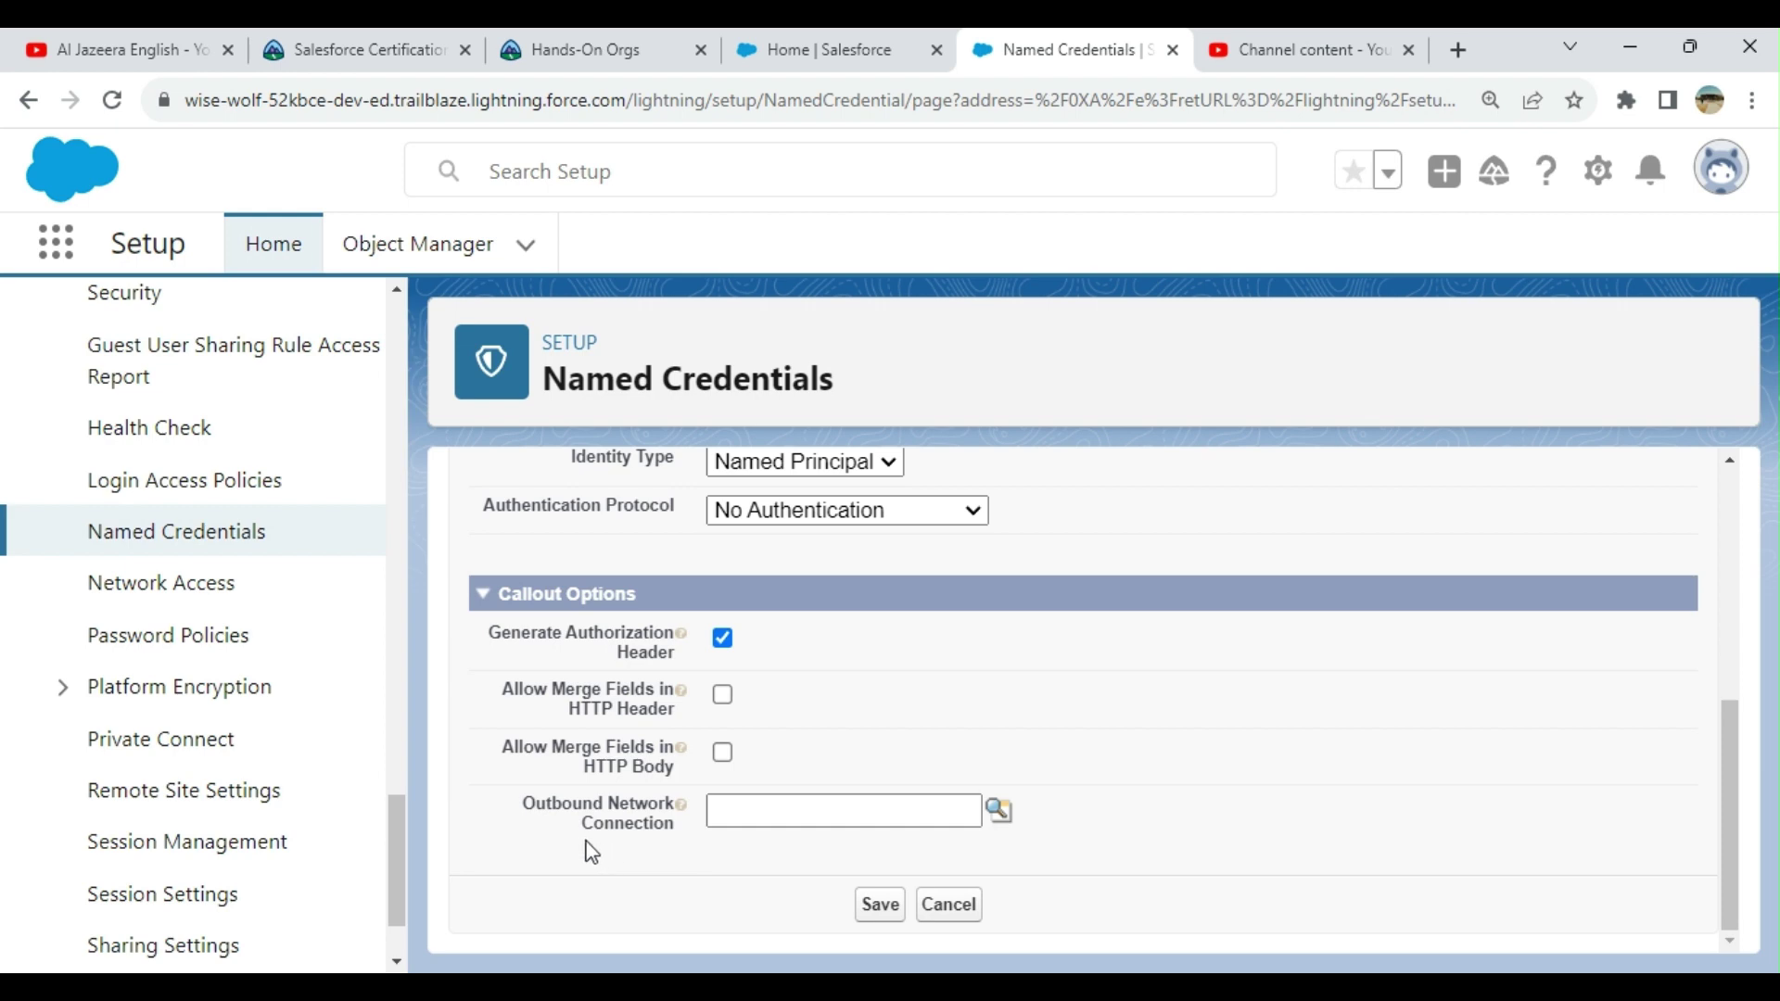
Step: Cancel the legacy named credential form and switch to the External Credentials list
click(999, 814)
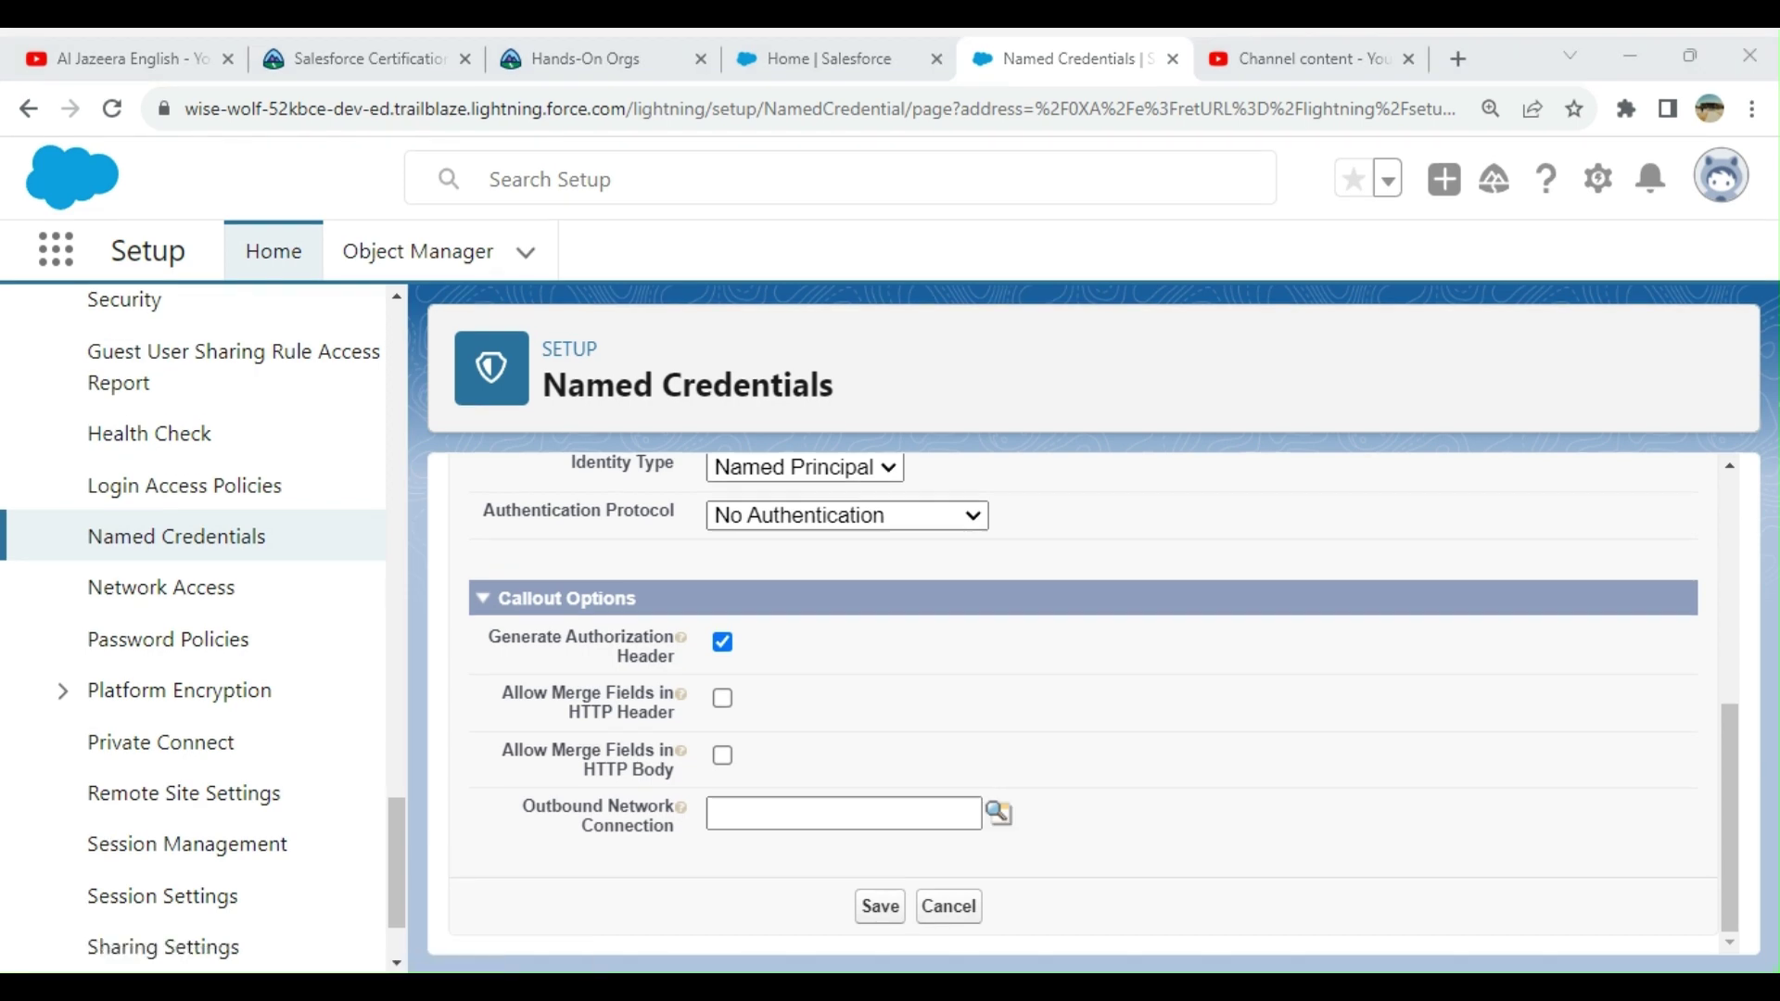
click(1139, 640)
click(952, 912)
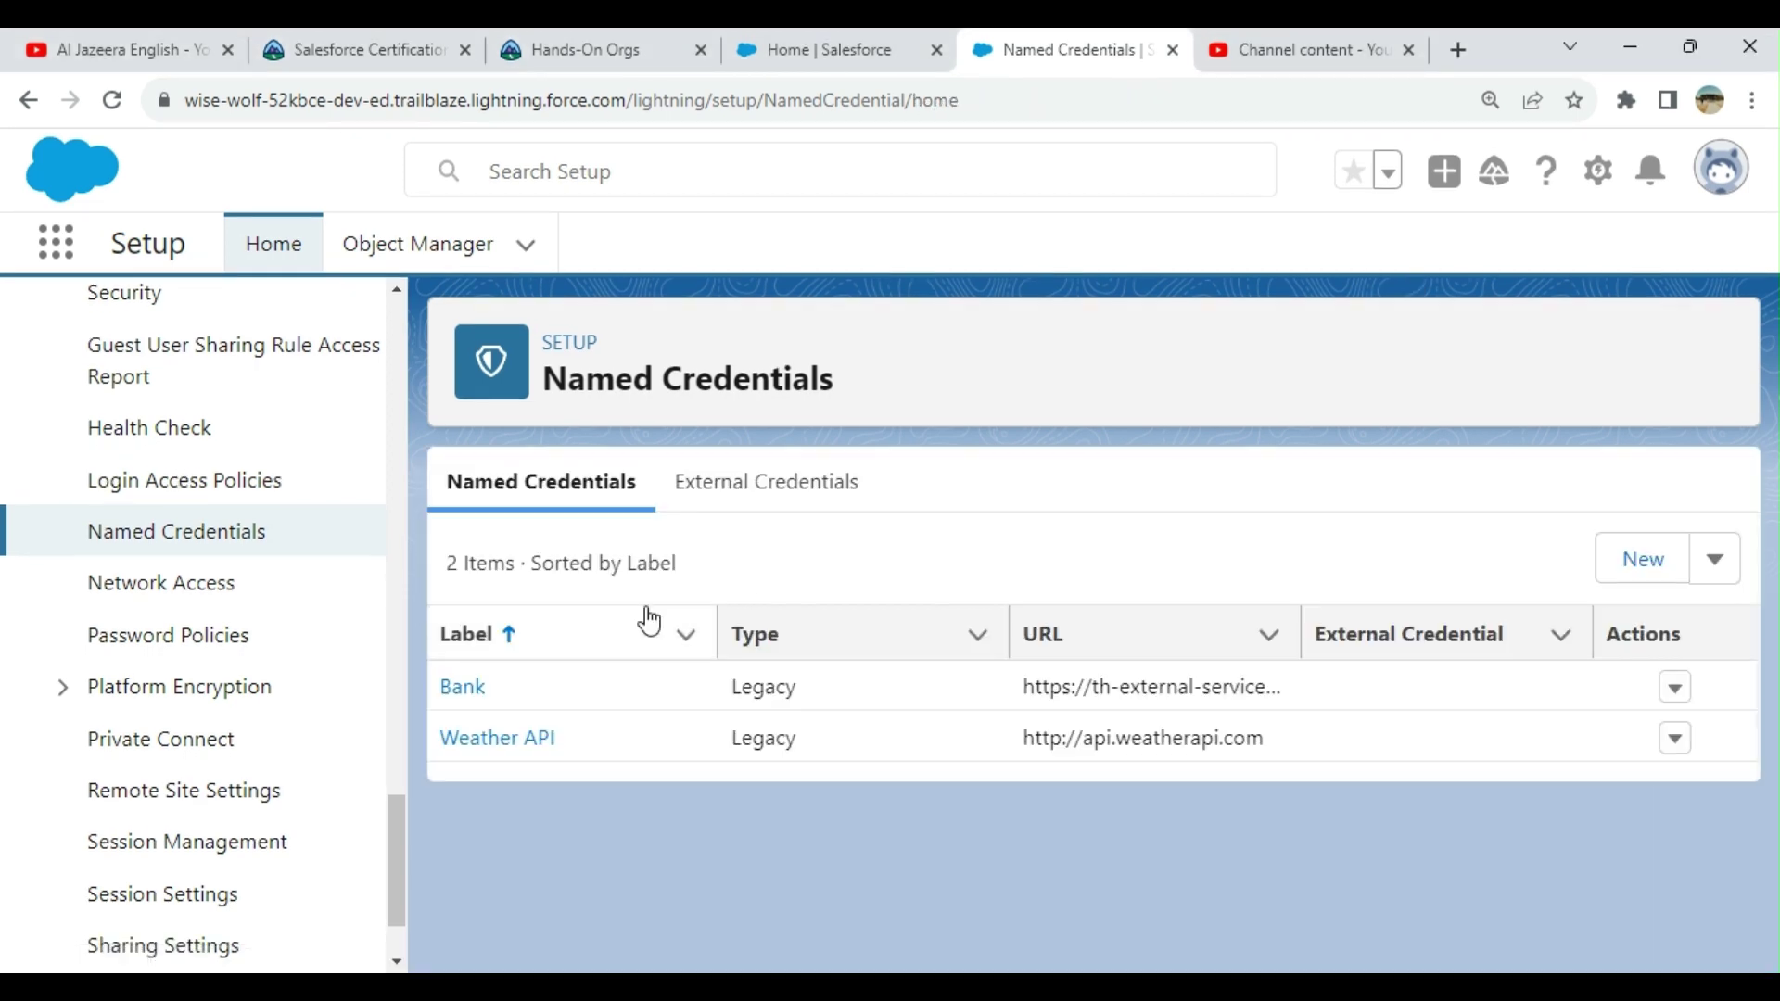
click(769, 501)
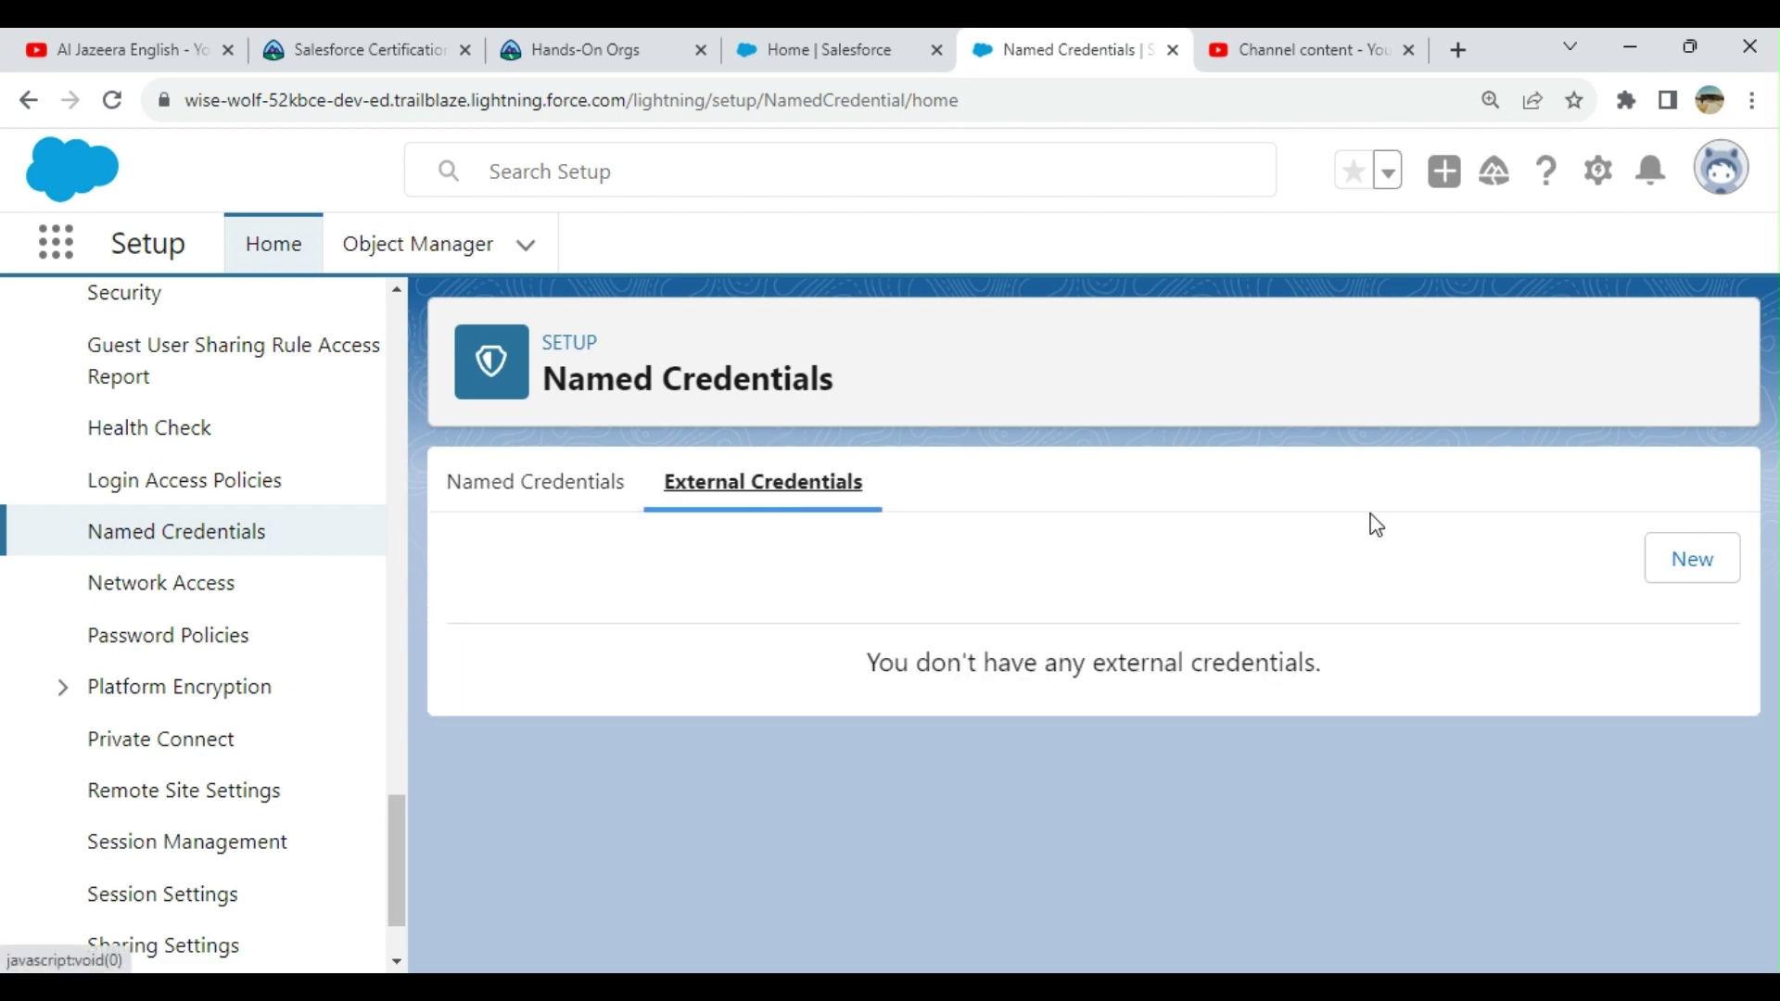
Step: Create and save External Credential 'External C' (name ExternalC) with Custom authentication protocol
click(1720, 568)
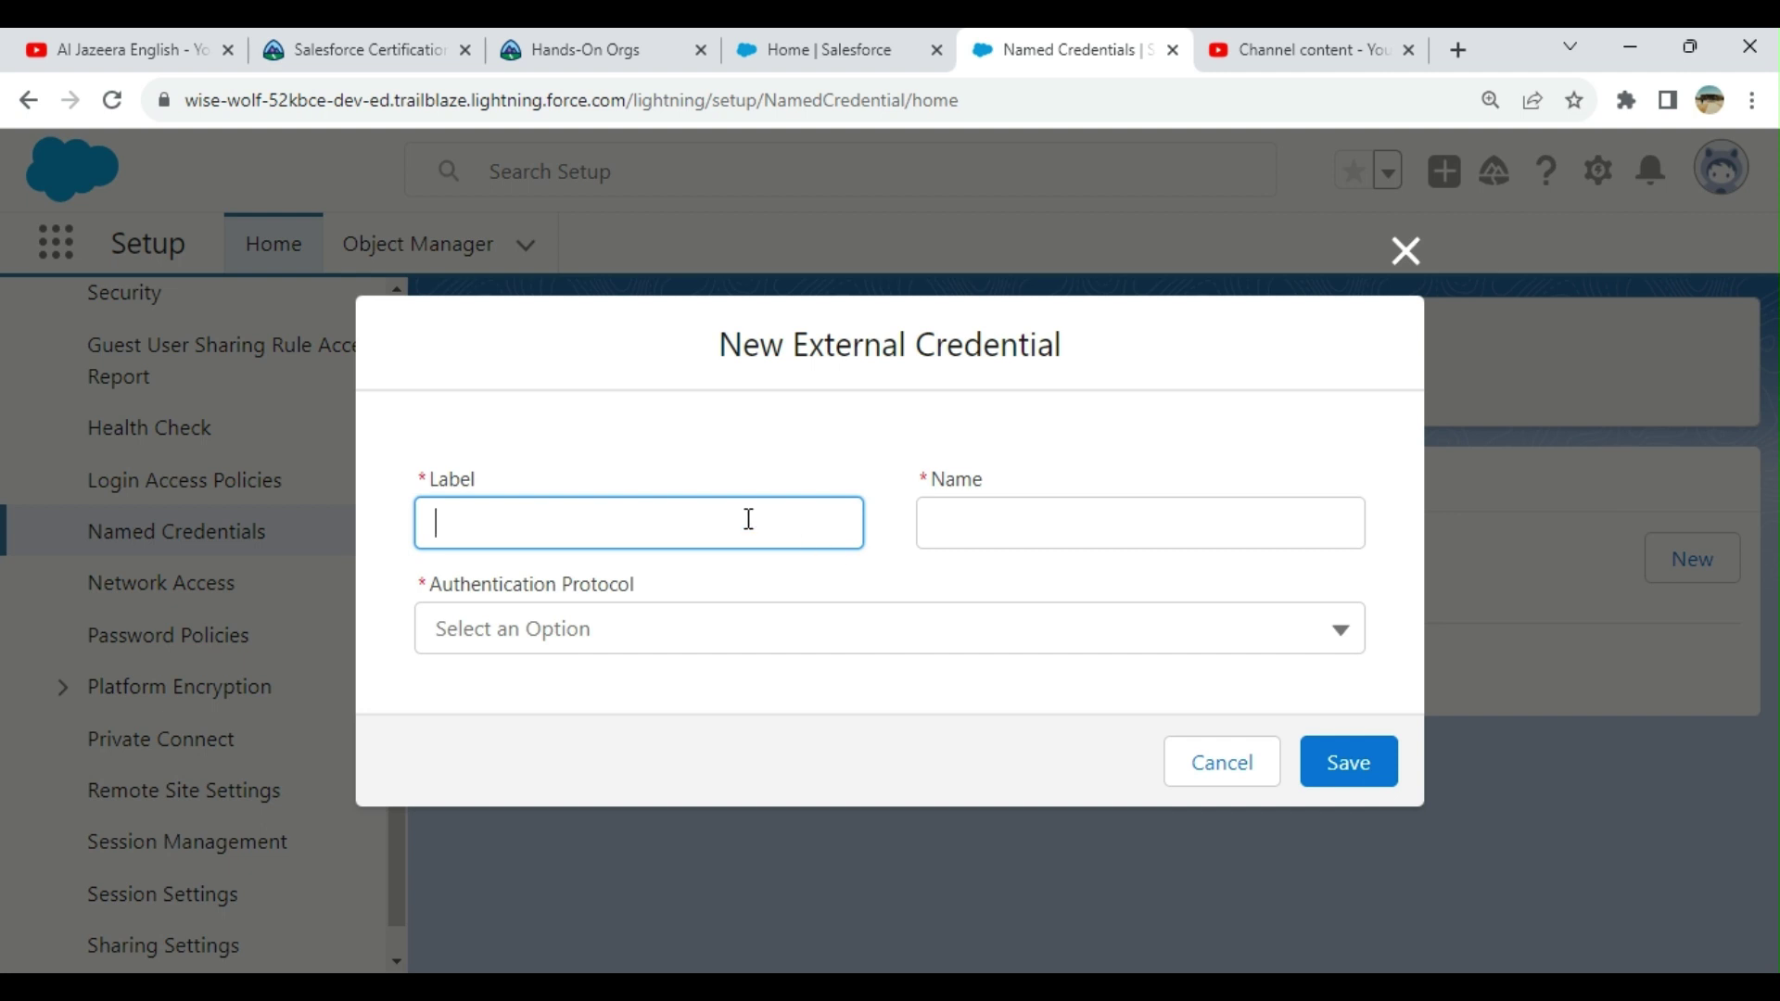
text(EXternal)
right_click(461, 519)
click(535, 117)
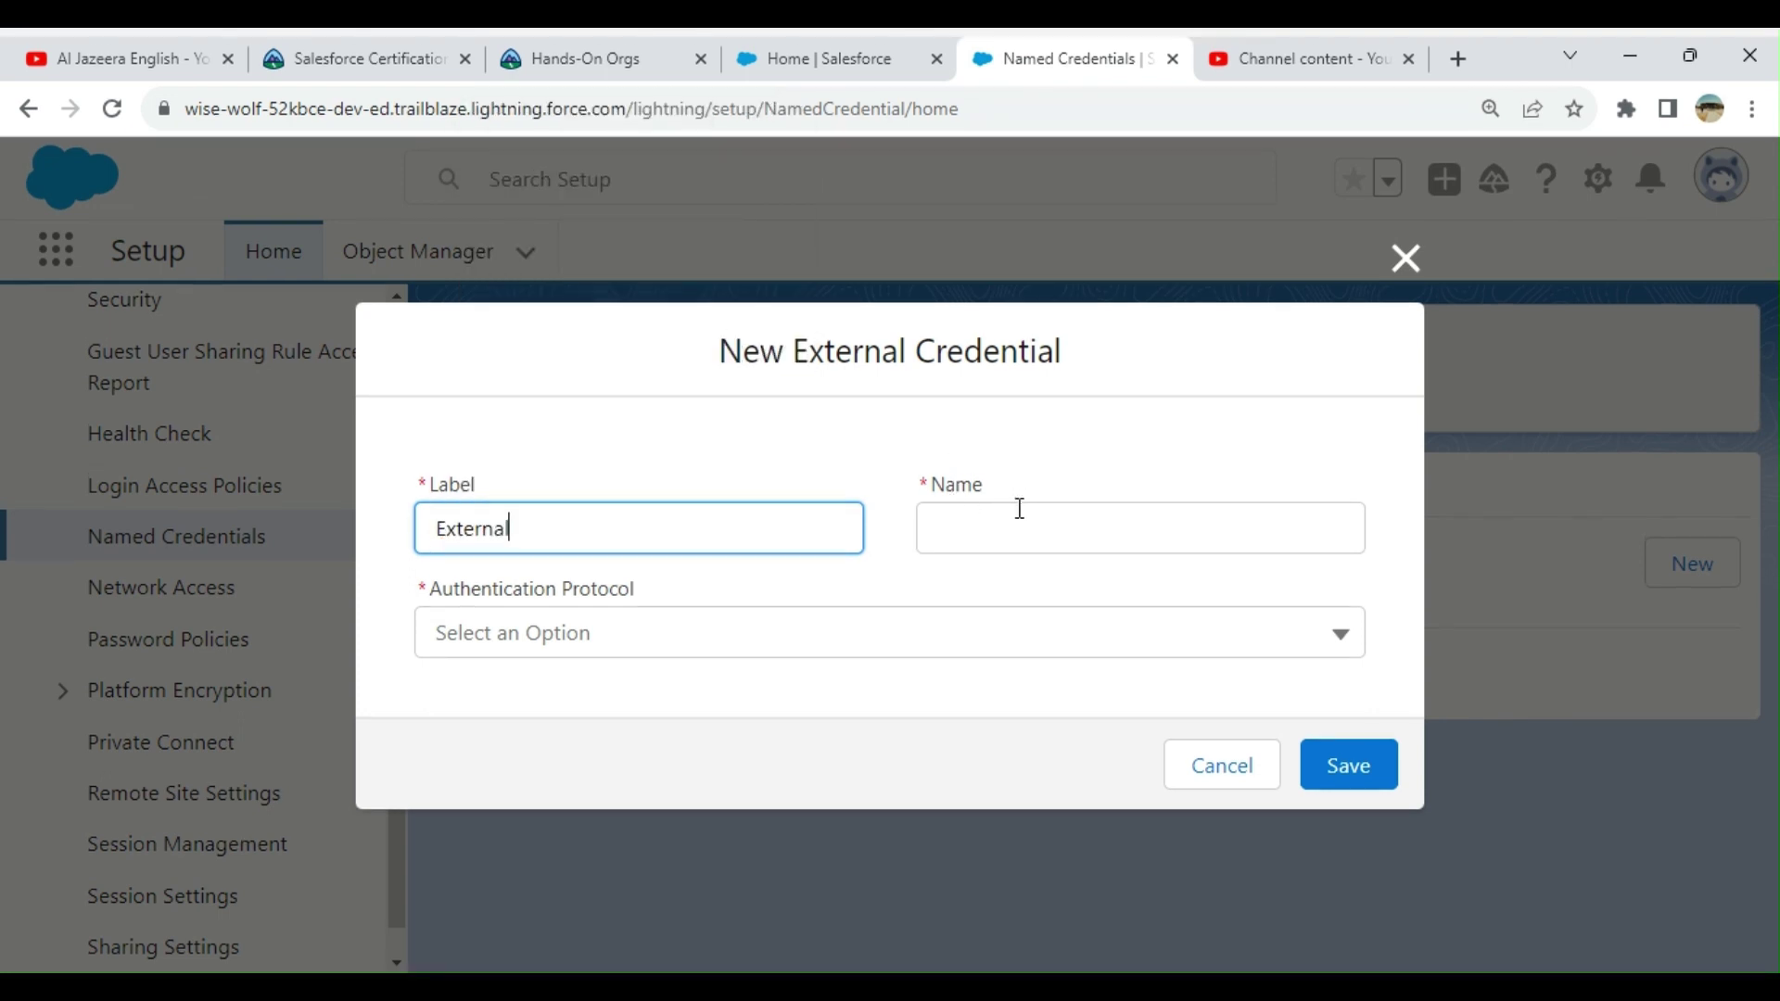
text(C)
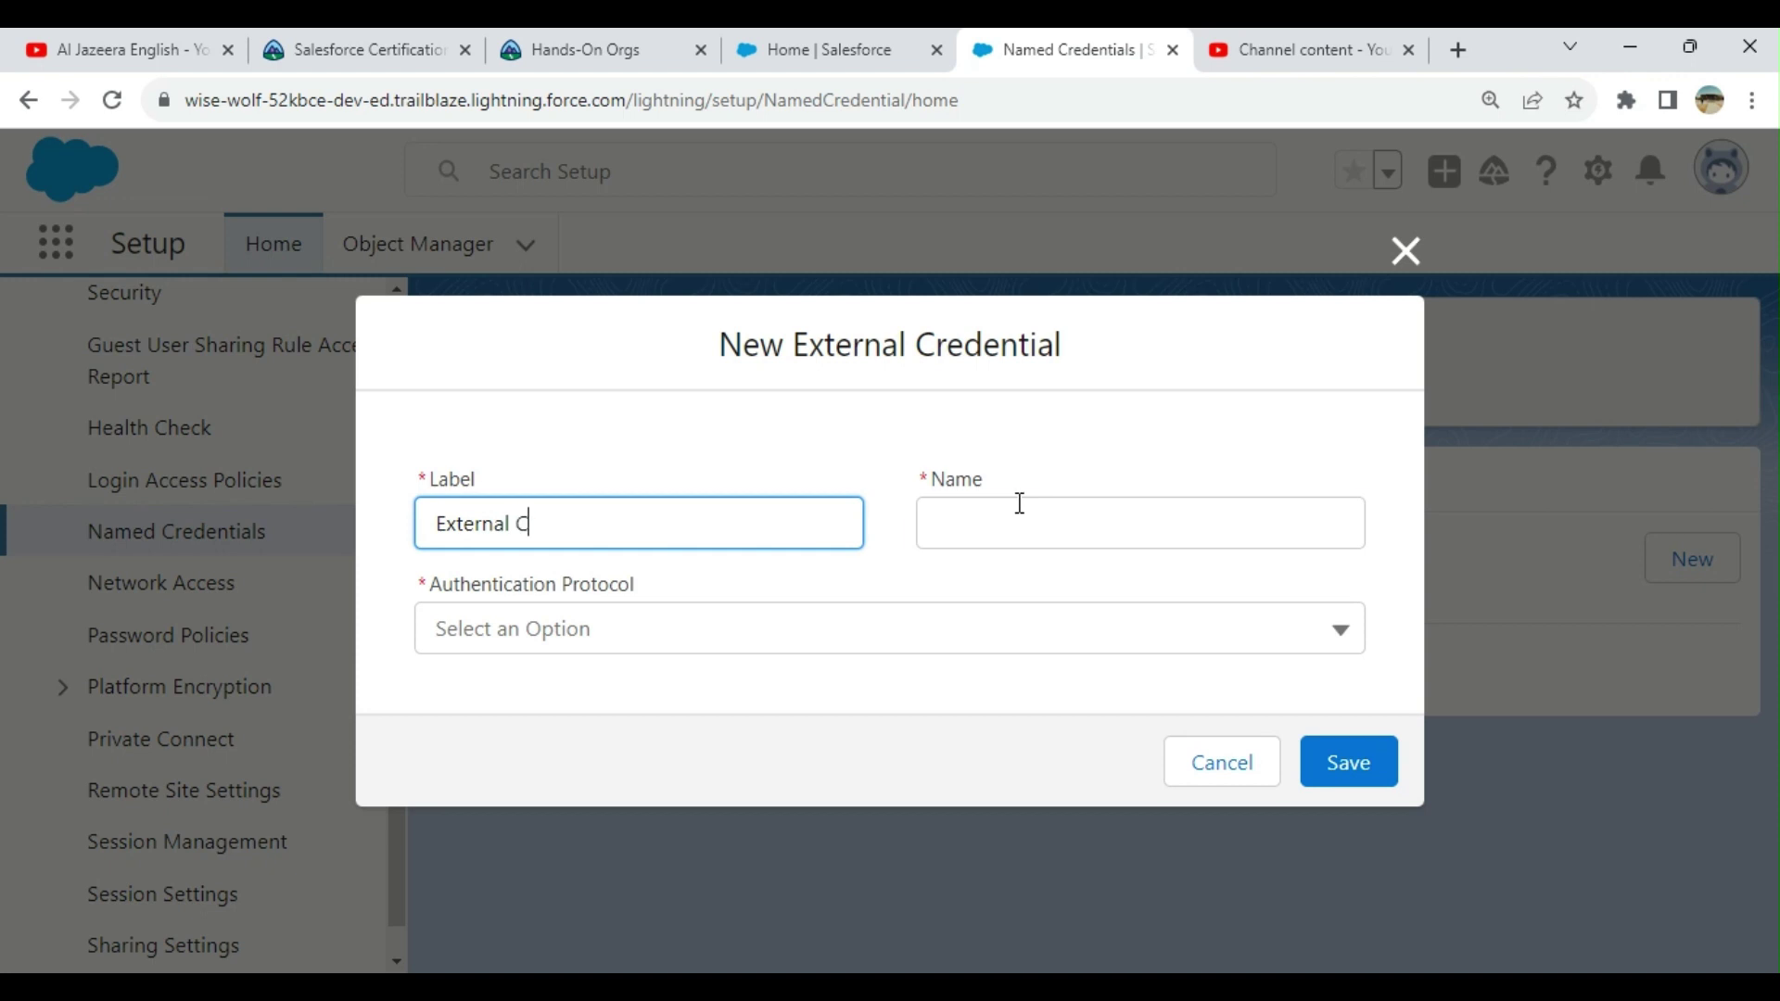
click(1020, 505)
text(E)
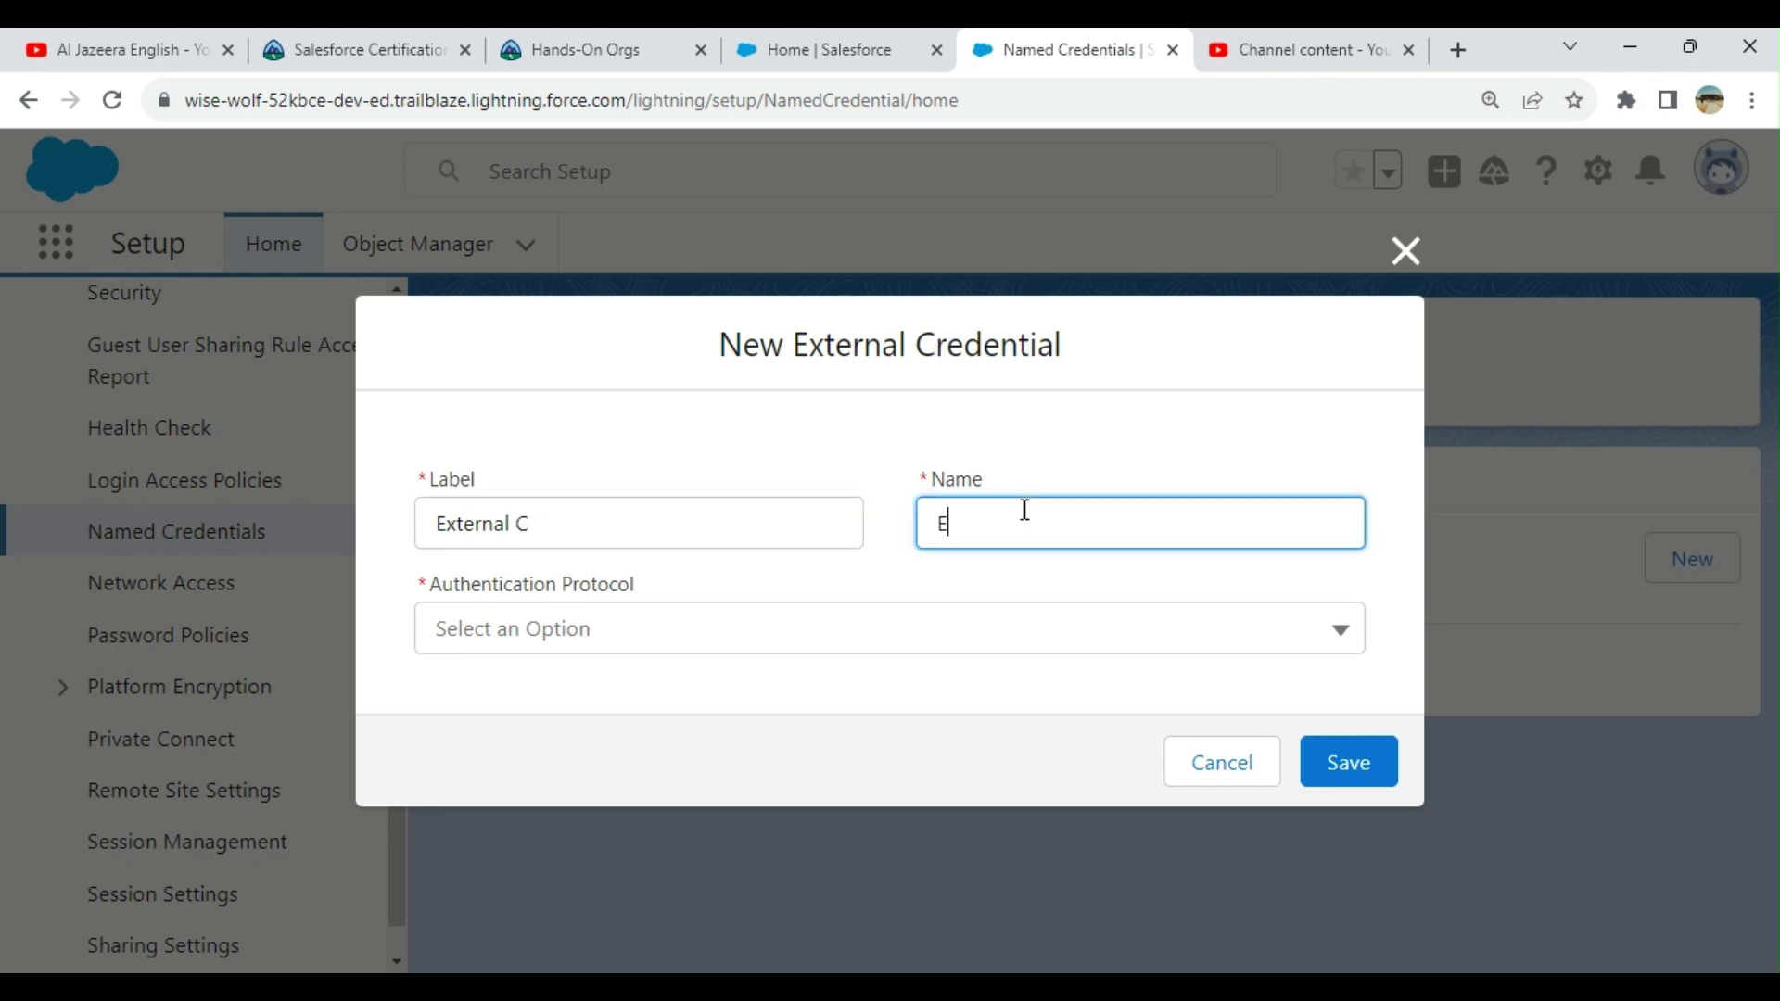
text(xternalC)
click(780, 626)
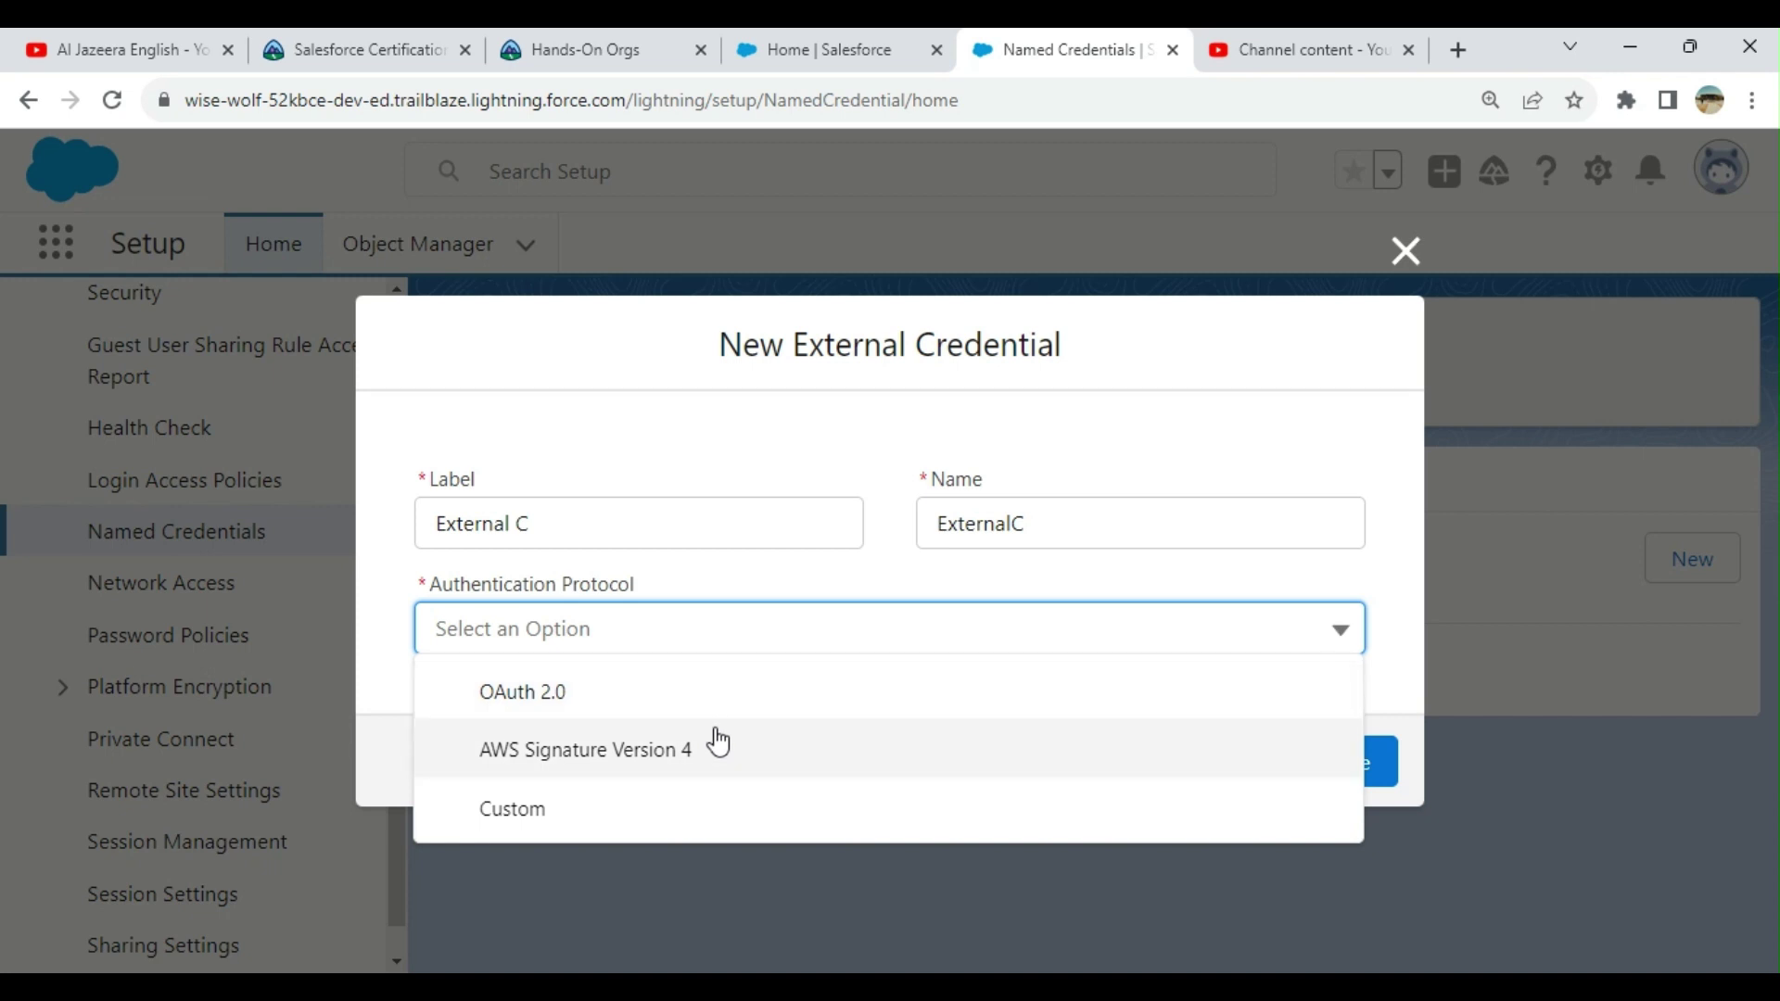
click(556, 816)
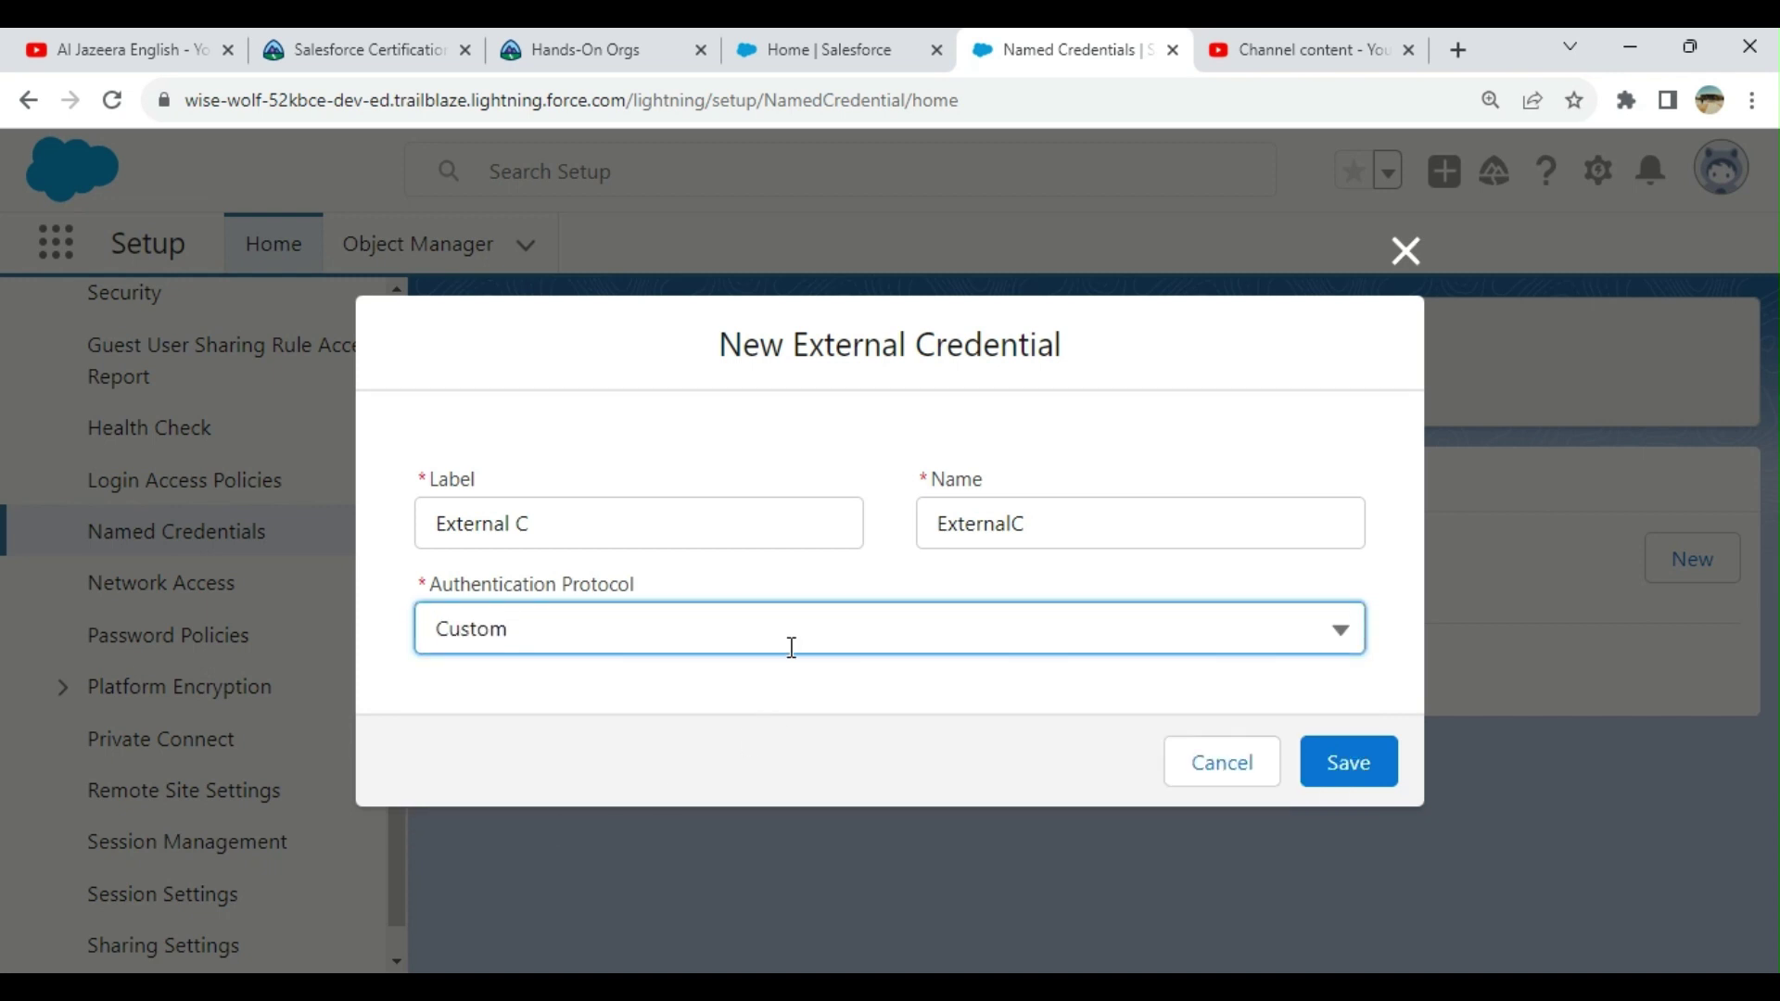
click(1365, 764)
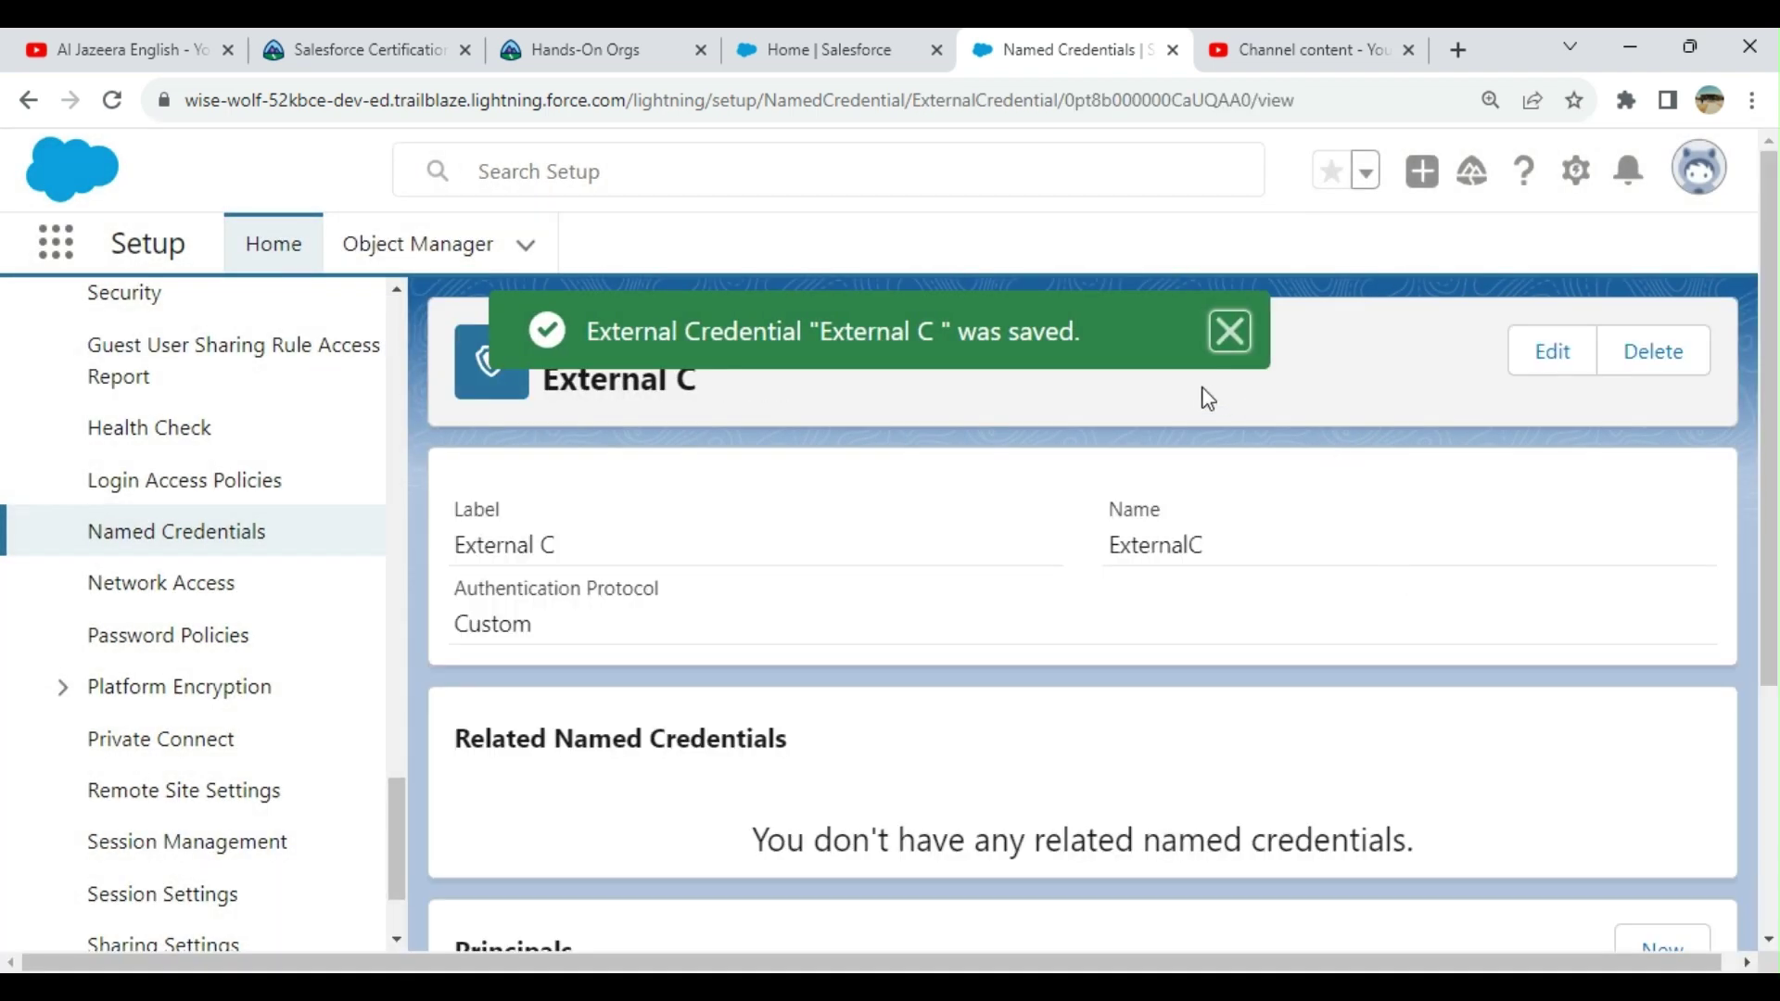
Step: Dismiss the save toast, look over External C's details, and return to Named Credentials
click(1233, 332)
scroll(1139, 492, down, 7)
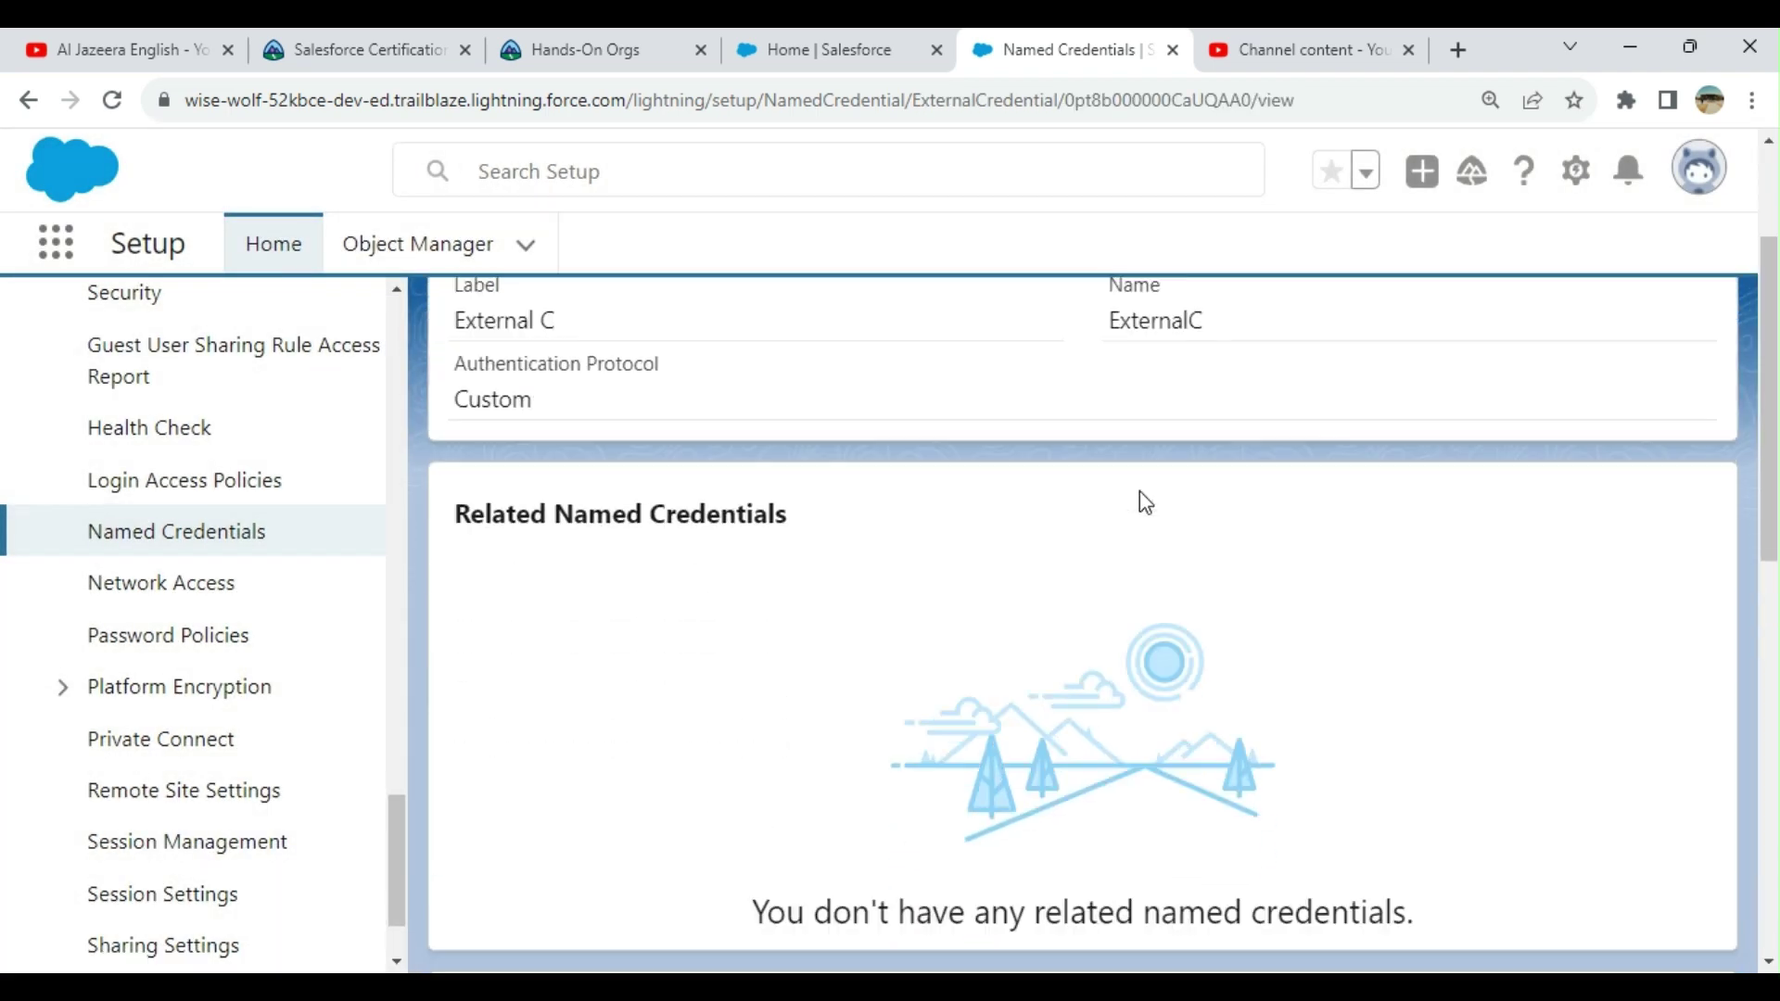
scroll(1143, 492, up, 7)
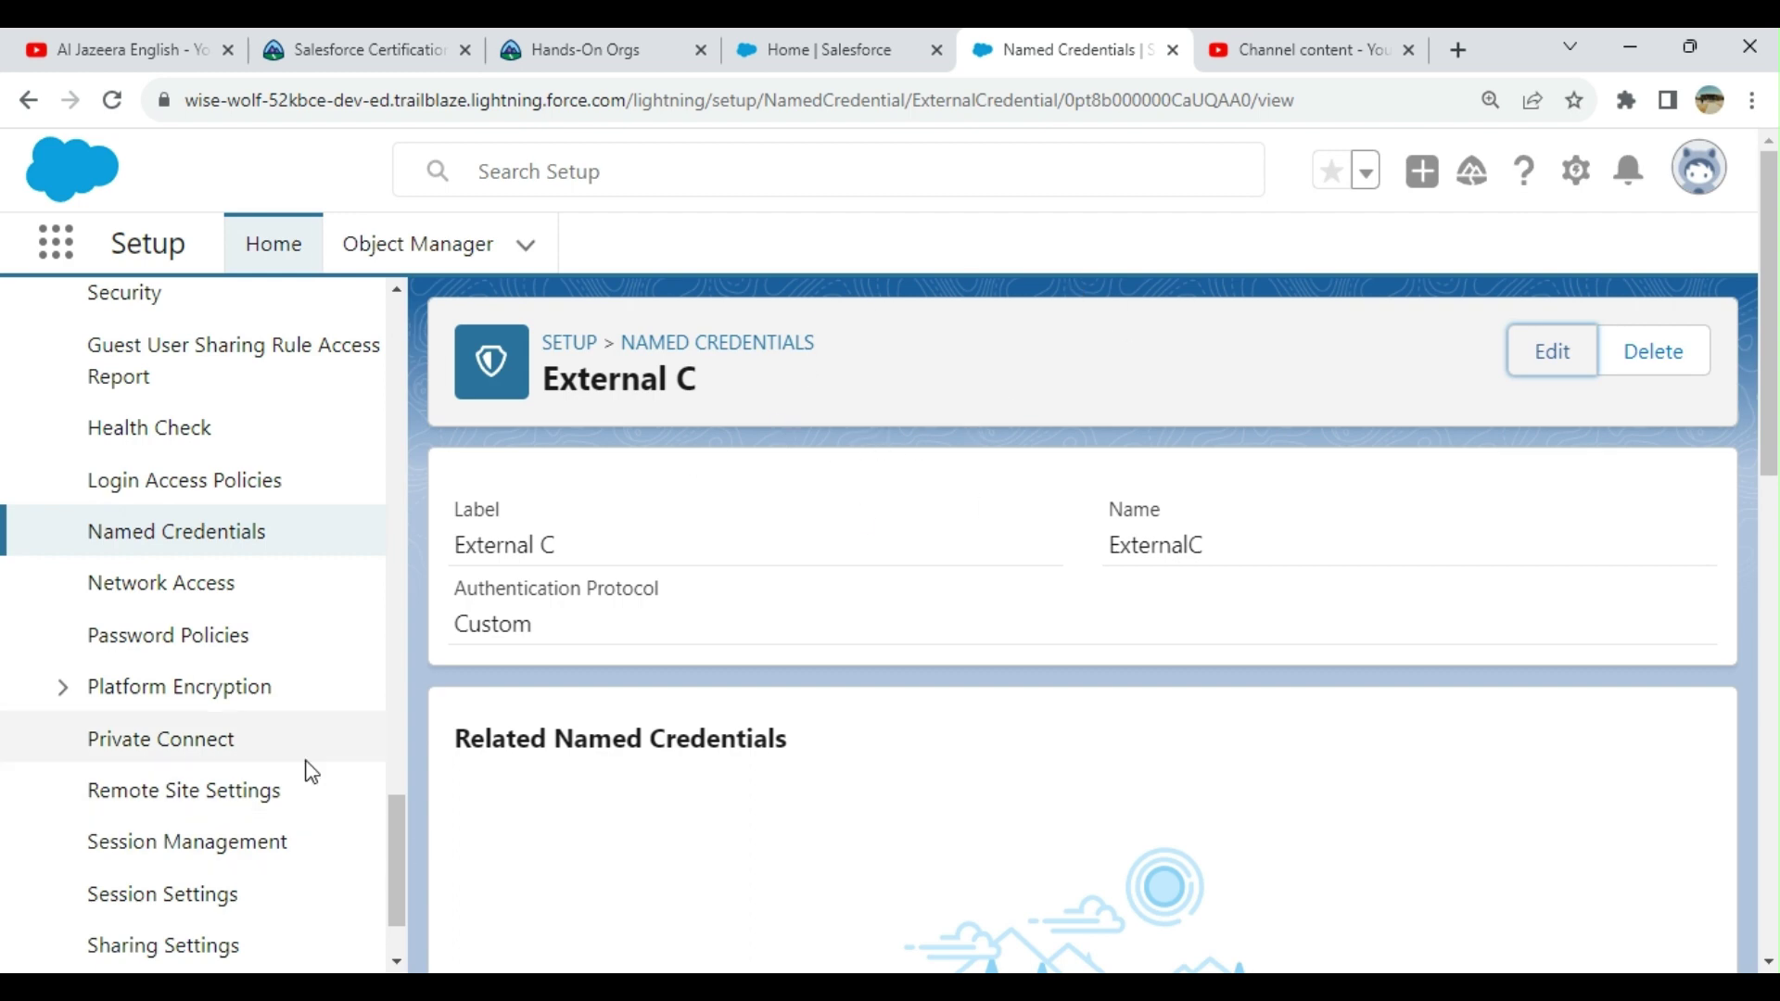
click(231, 535)
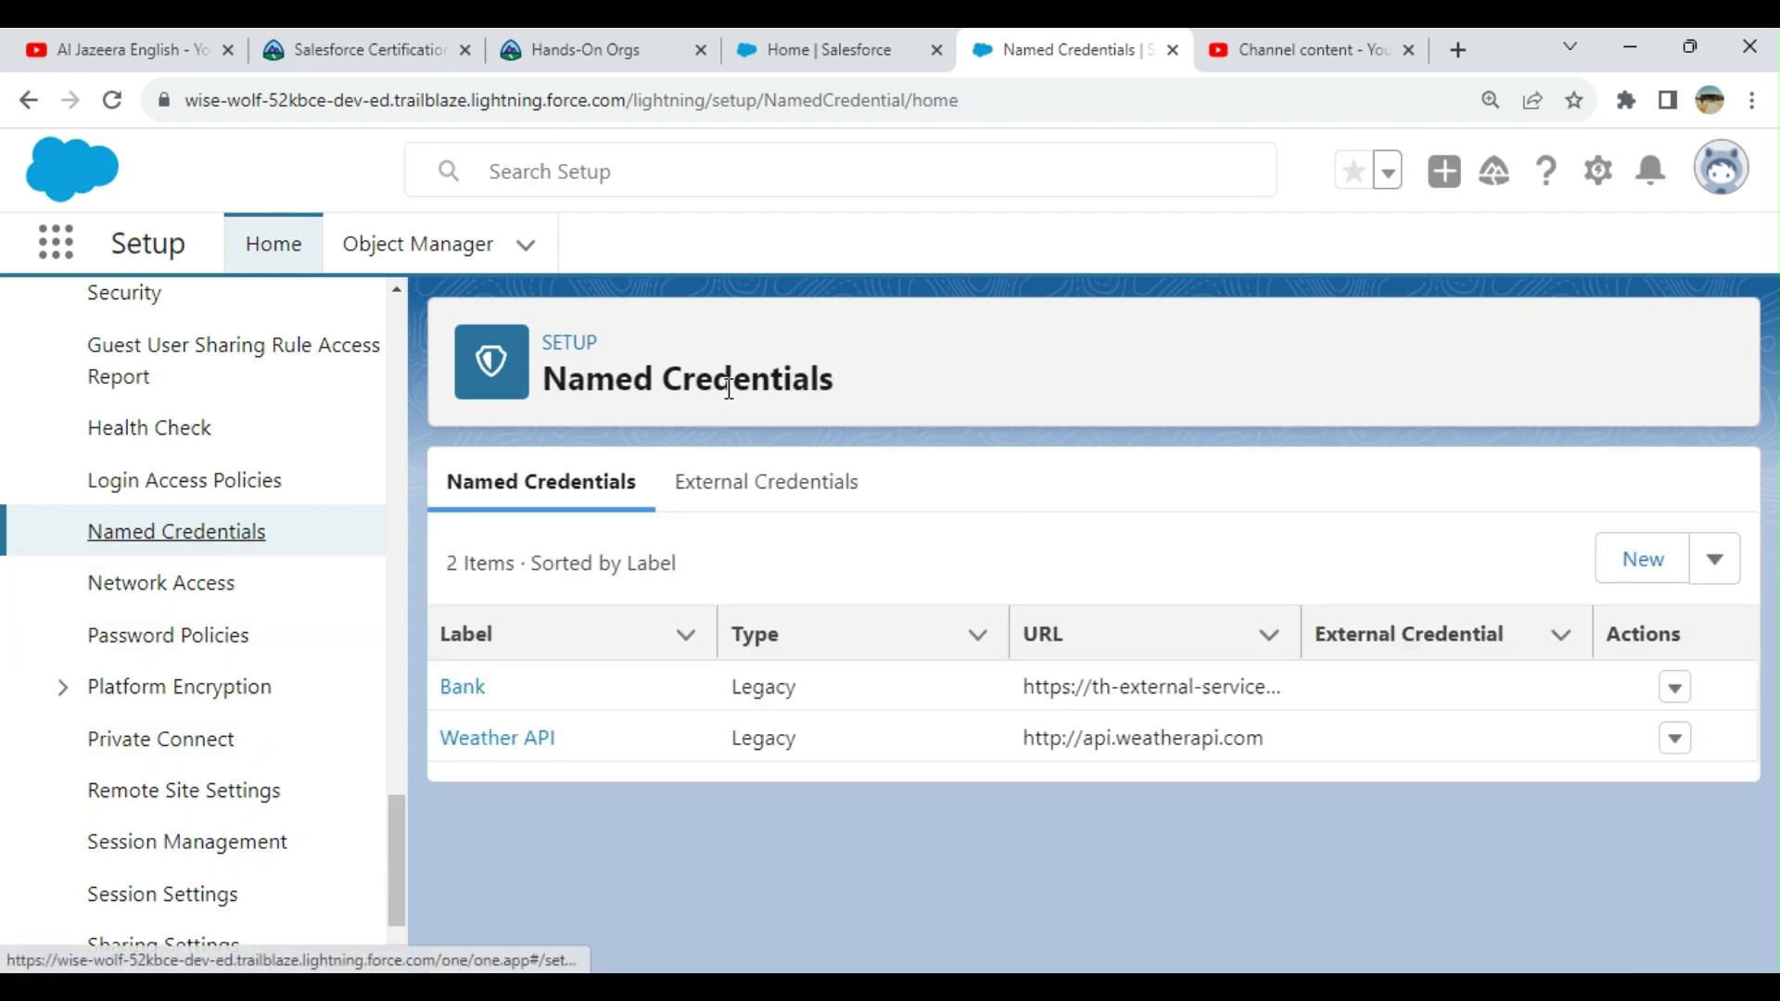